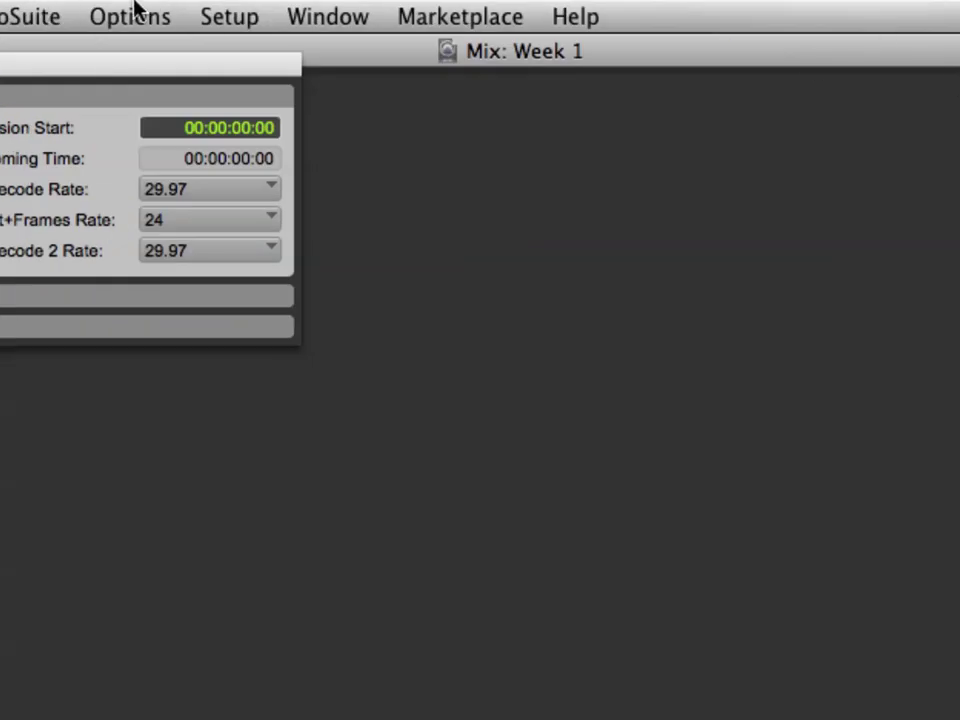
# Step: In I/O Setup, delete the Analog 1-2, Analog 3-4 and Analog 5-6 input paths
pyautogui.click(134, 14)
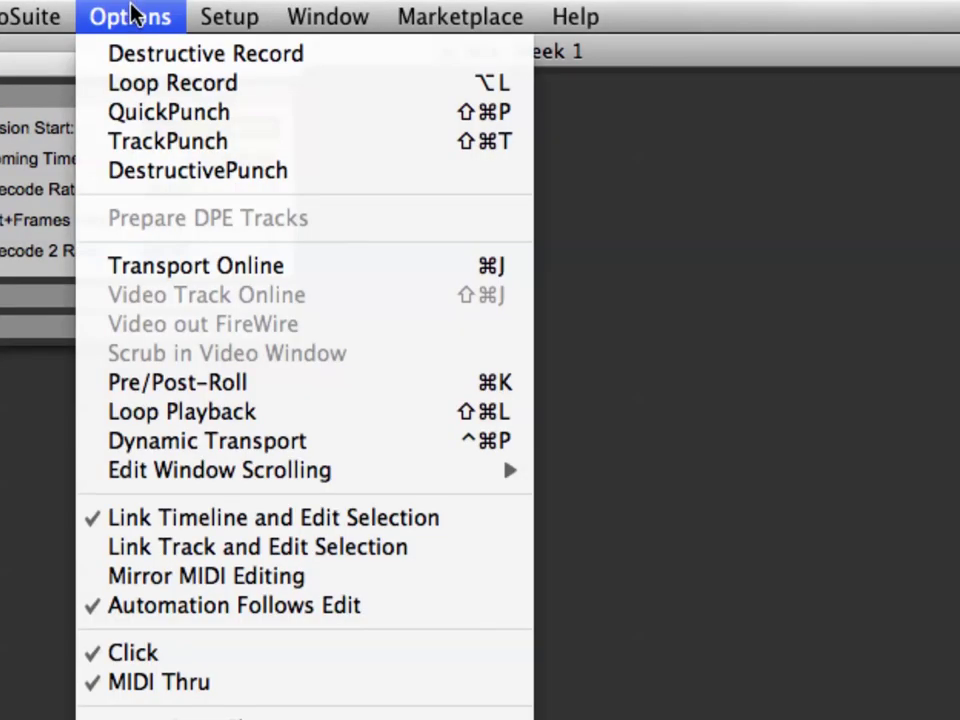
pyautogui.moveTo(229, 16)
pyautogui.click(288, 200)
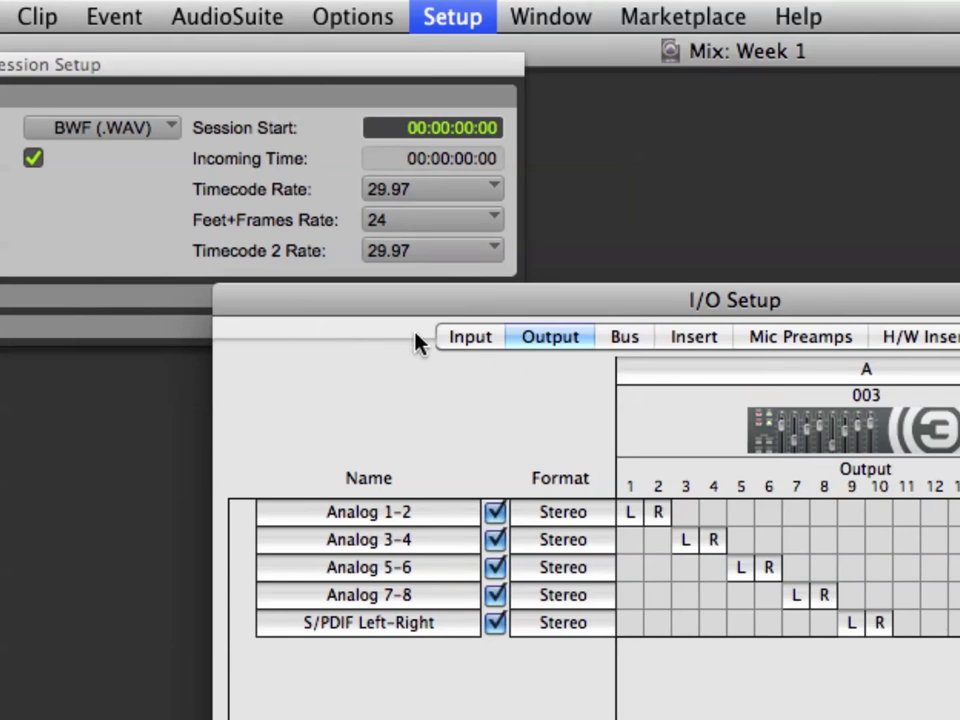
pyautogui.click(465, 340)
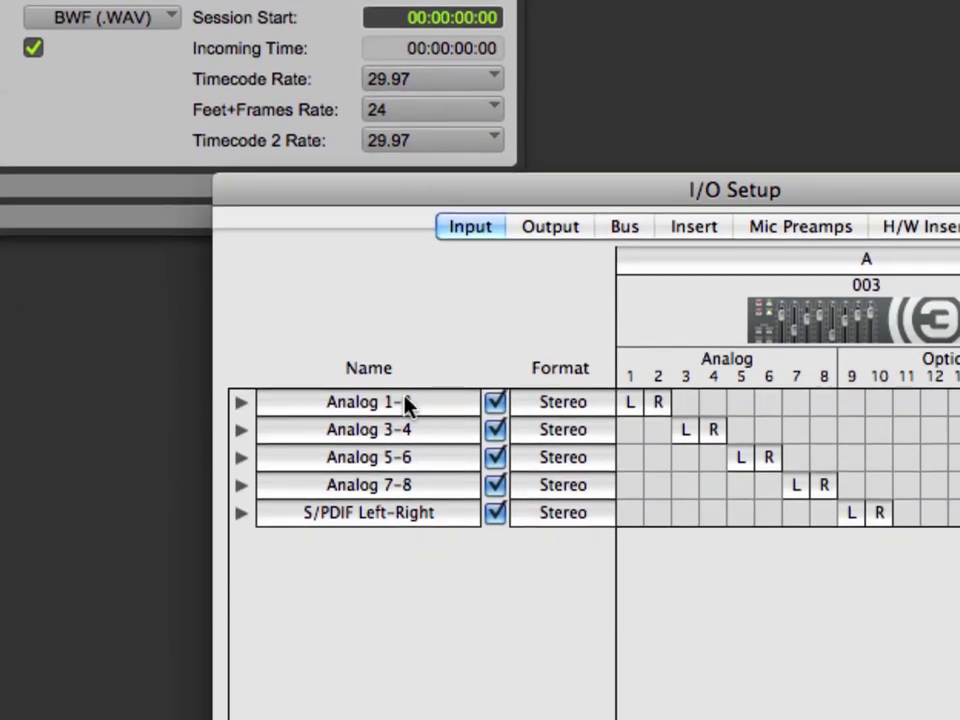
pyautogui.click(406, 402)
pyautogui.keyDown('shift'); pyautogui.click(406, 462); pyautogui.keyUp('shift')
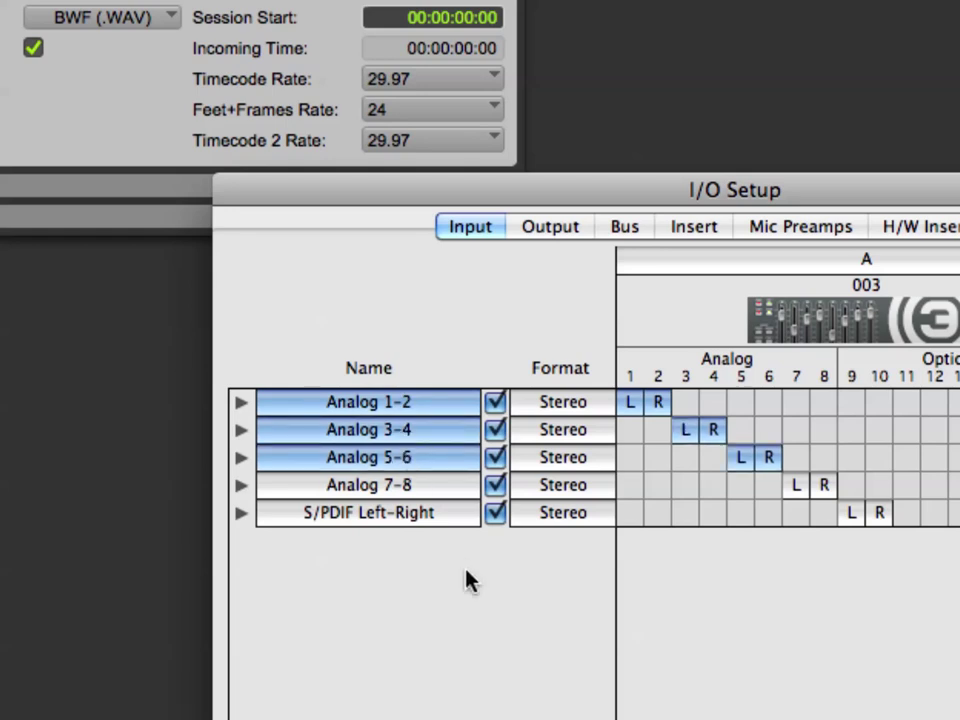
pyautogui.click(370, 488)
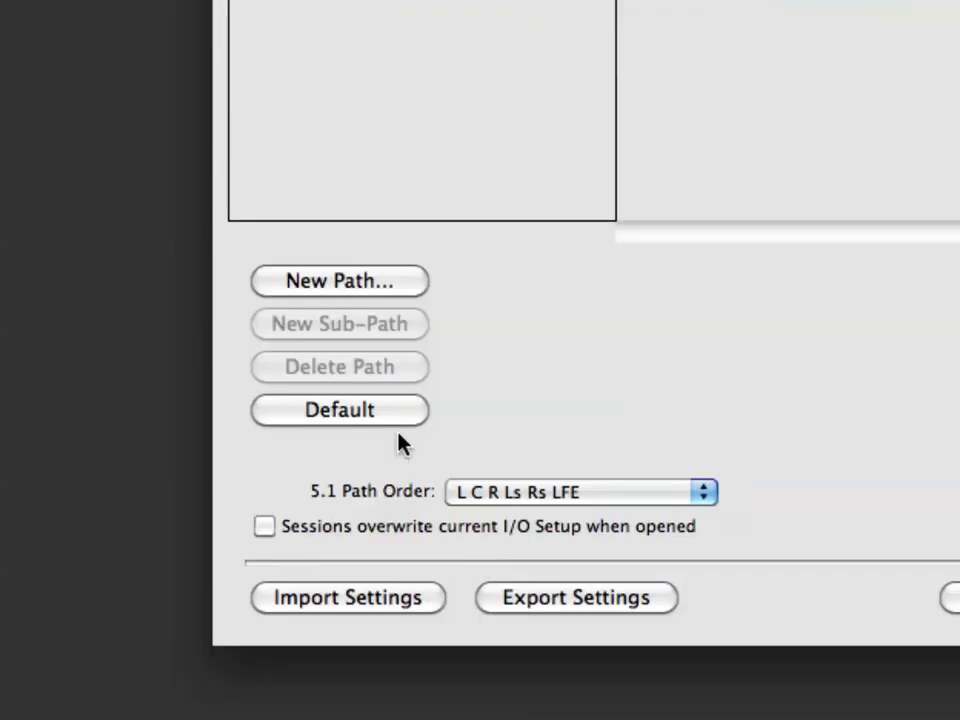
# Step: Create a 5.1 input path named "5.1 Input", assign it to analog channels 1 through 6, and apply the I/O setup
pyautogui.click(392, 295)
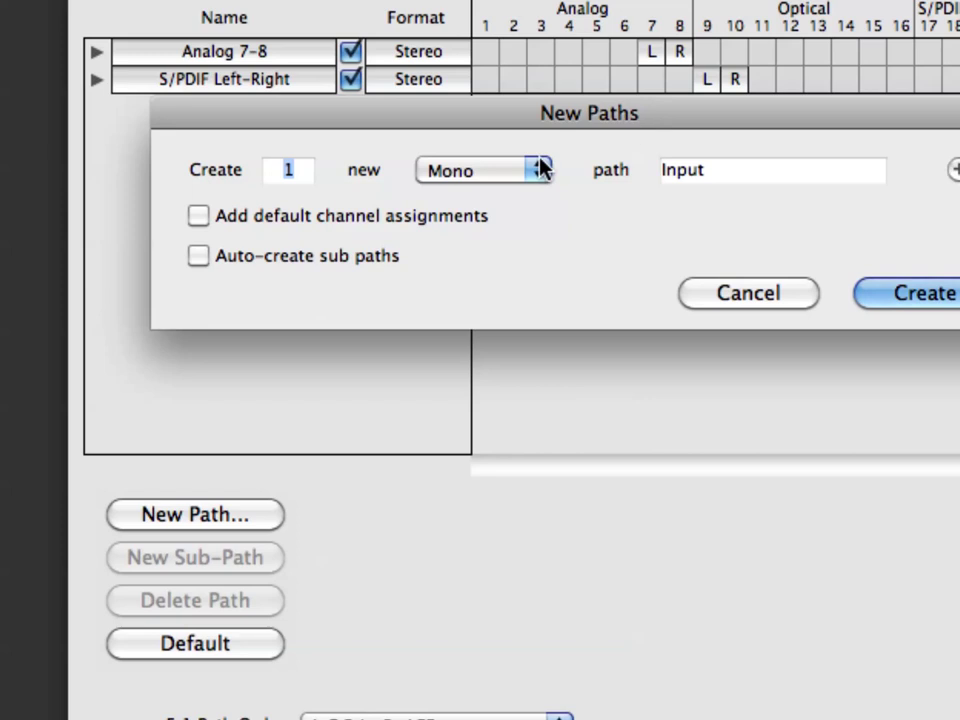
pyautogui.click(540, 170)
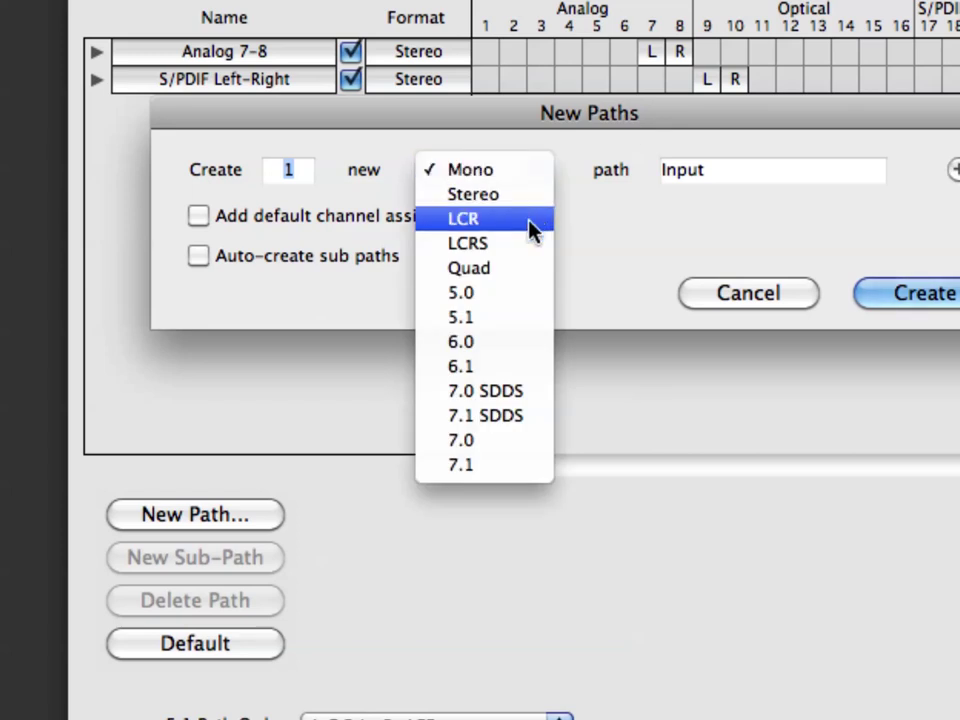
pyautogui.click(517, 317)
pyautogui.press('Tab')
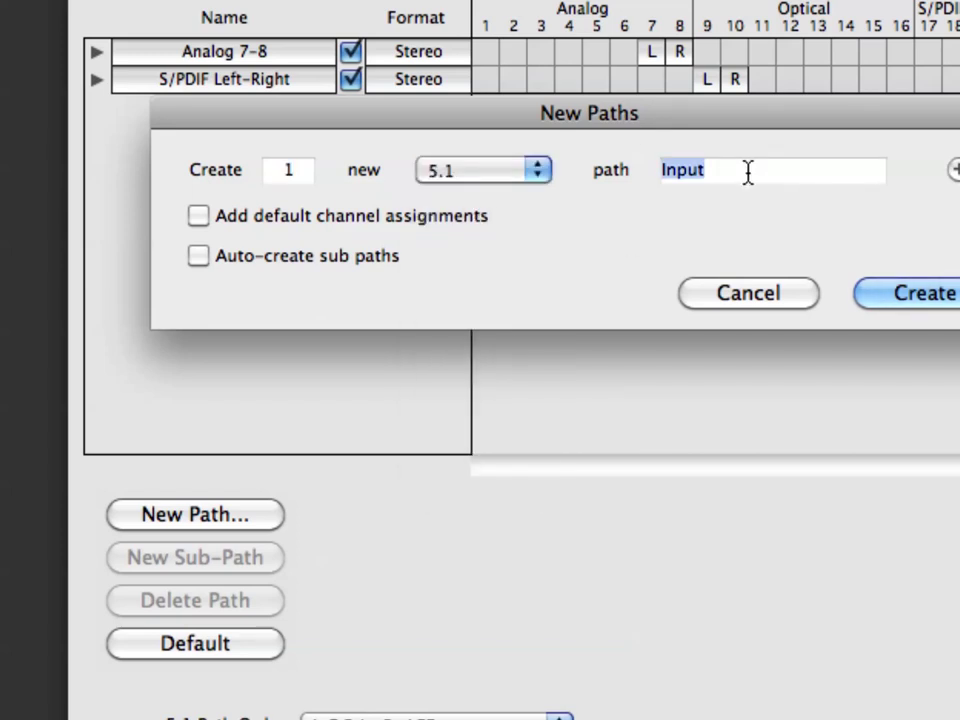
pyautogui.write('5.1 ')
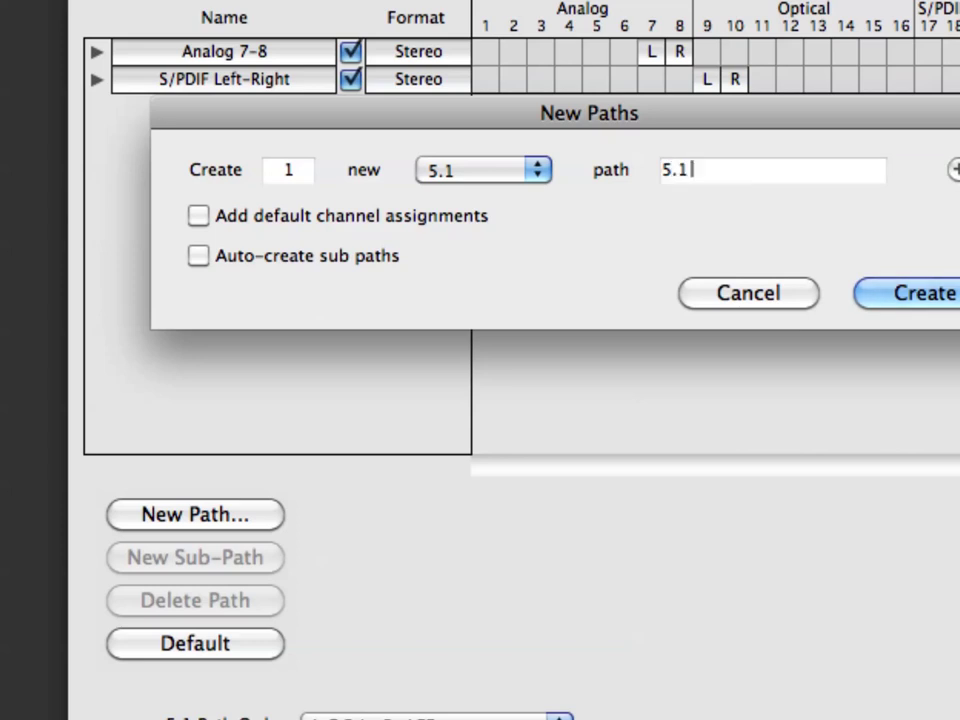
pyautogui.write('Input')
pyautogui.press('Return')
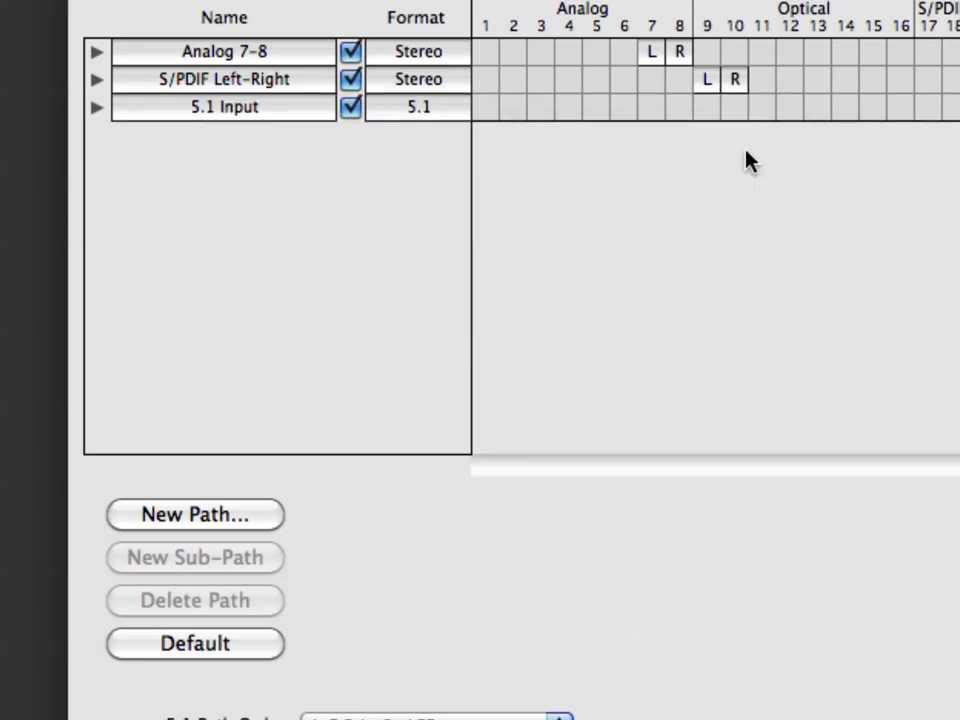
pyautogui.click(487, 106)
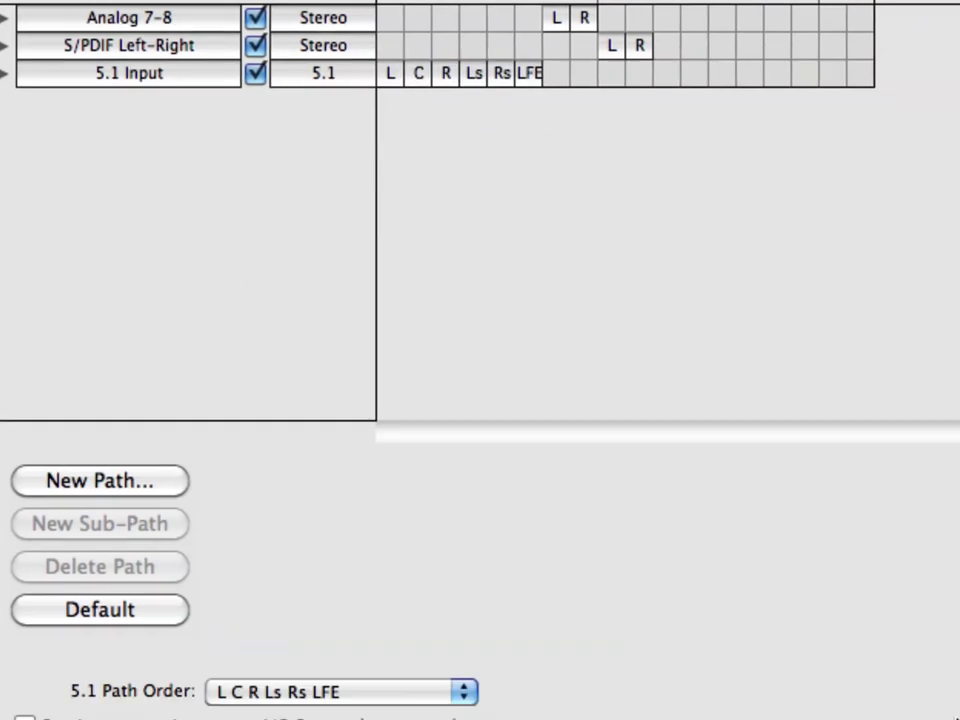
pyautogui.click(834, 670)
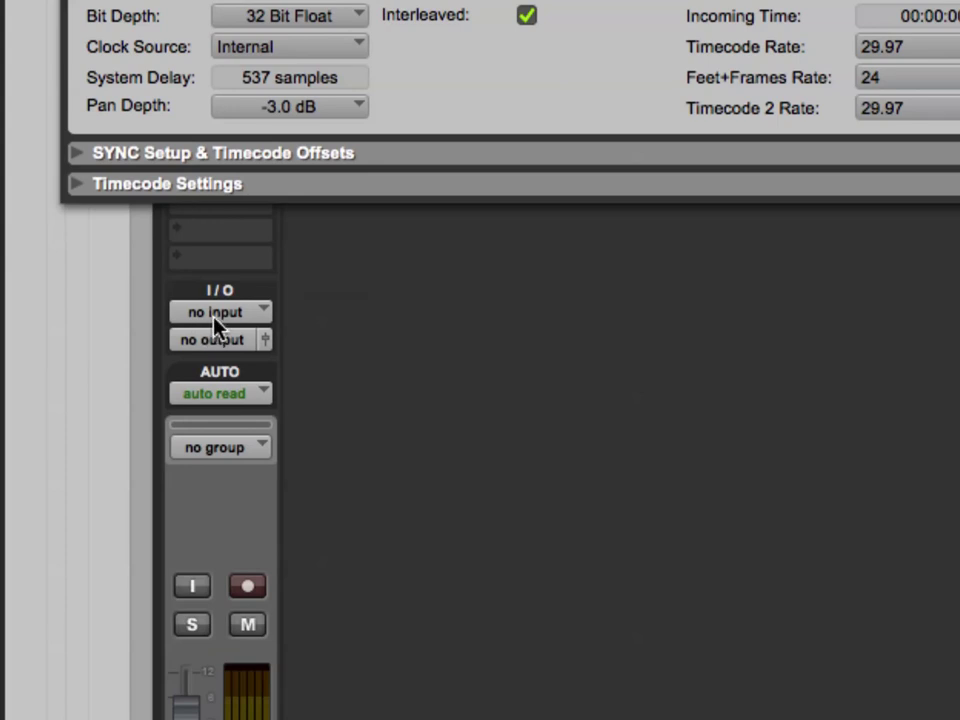
# Step: Set the Audio 1 track's input to the 5.1 Input interface path
pyautogui.click(214, 318)
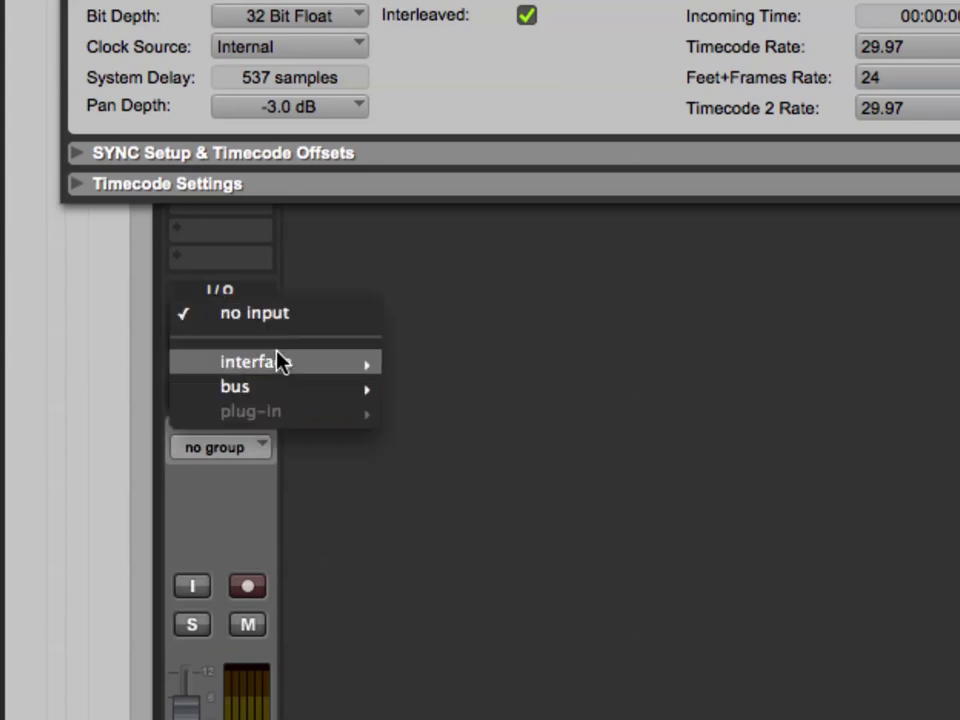
pyautogui.moveTo(279, 360)
pyautogui.click(422, 364)
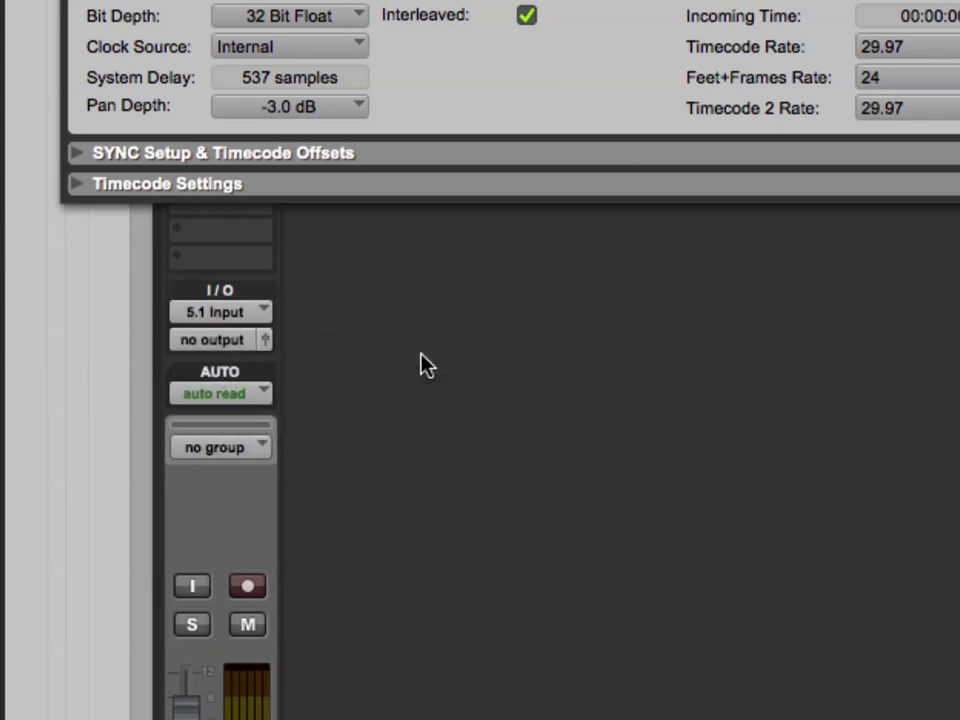
# Step: Show the Edit window and rename the Audio 1 track as Surround
pyautogui.press('super+equal')
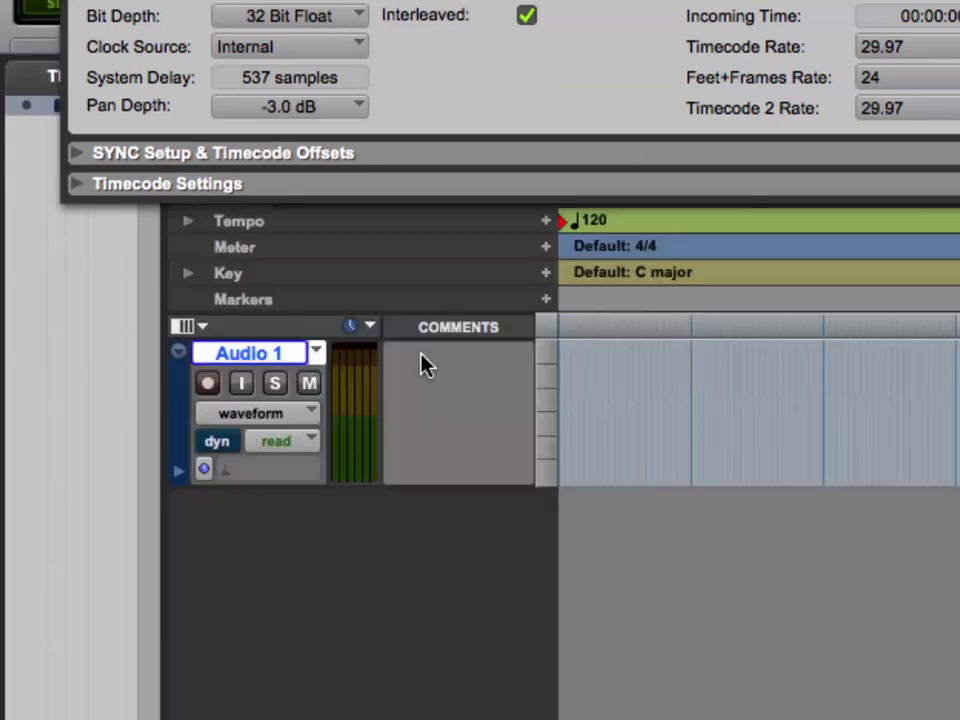
pyautogui.doubleClick(228, 355)
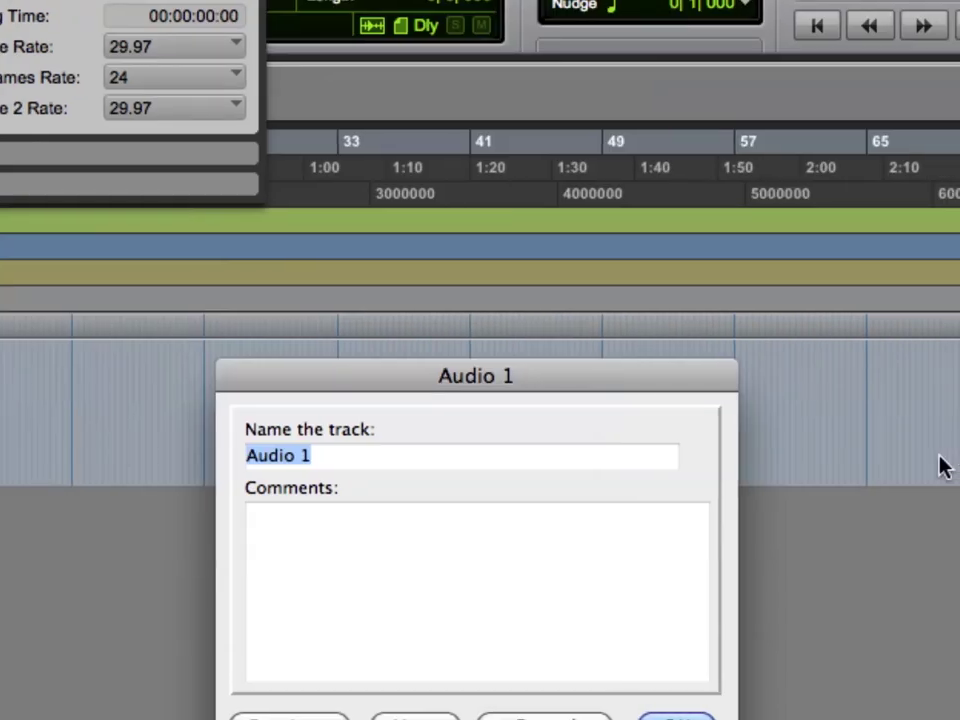
pyautogui.write('Surround')
pyautogui.press('Return')
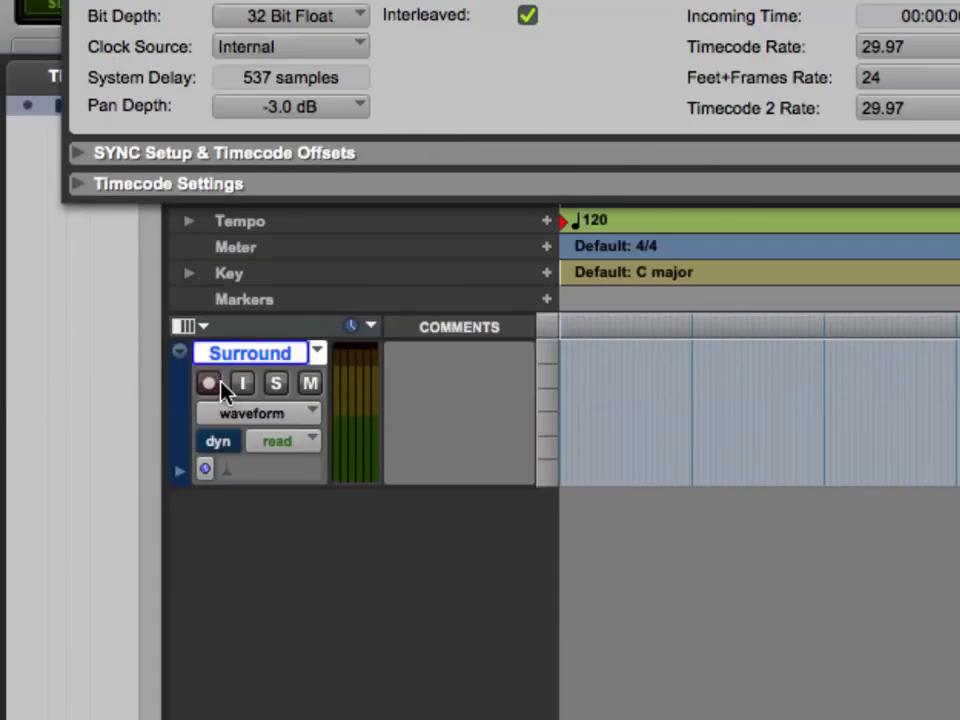
# Step: Try to record-enable the Surround track, and check which outputs are available to it in the Mix window
pyautogui.click(209, 383)
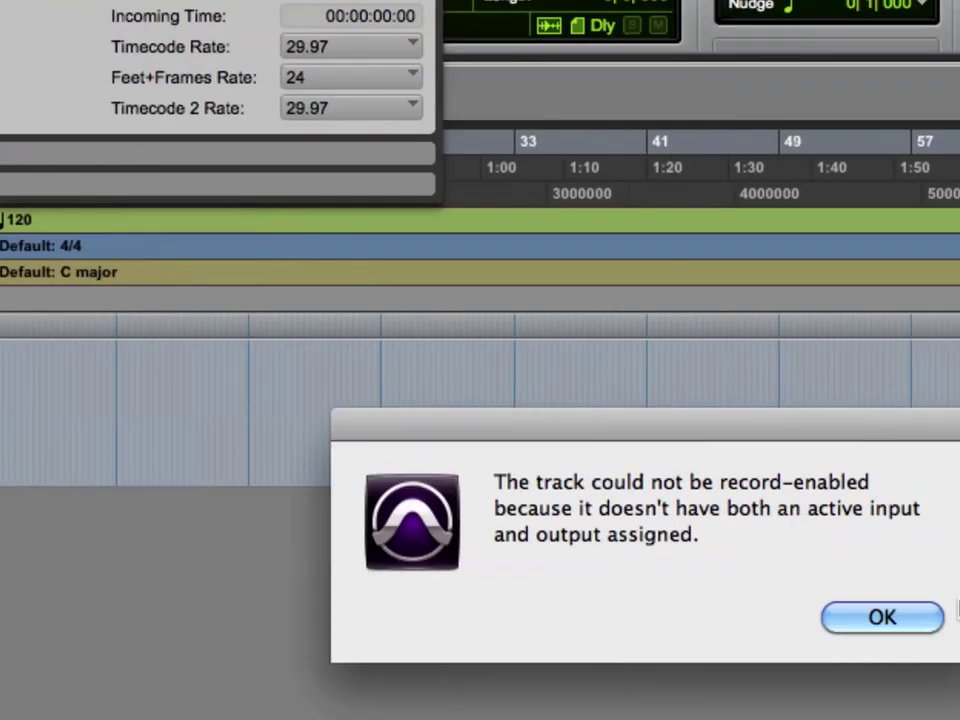
pyautogui.click(874, 617)
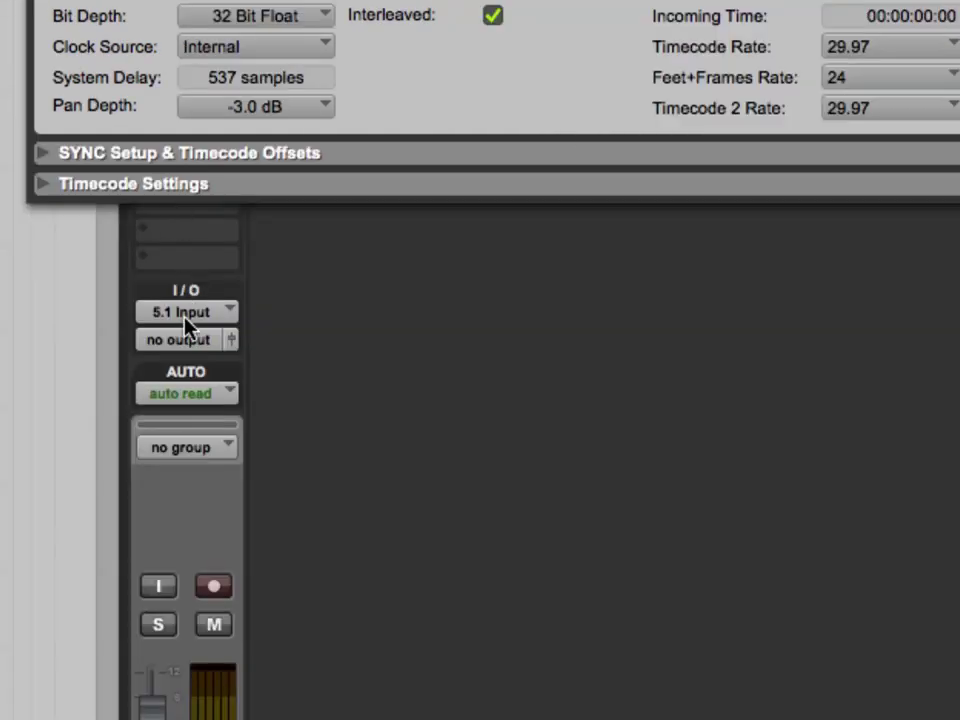
pyautogui.click(186, 339)
pyautogui.moveTo(268, 400)
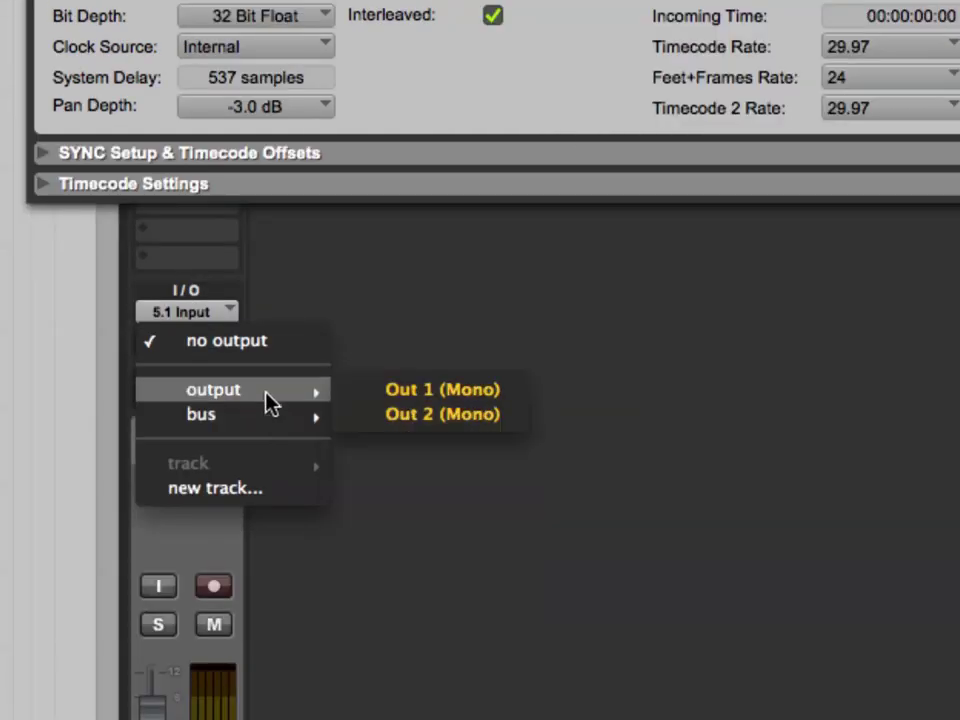
pyautogui.click(372, 398)
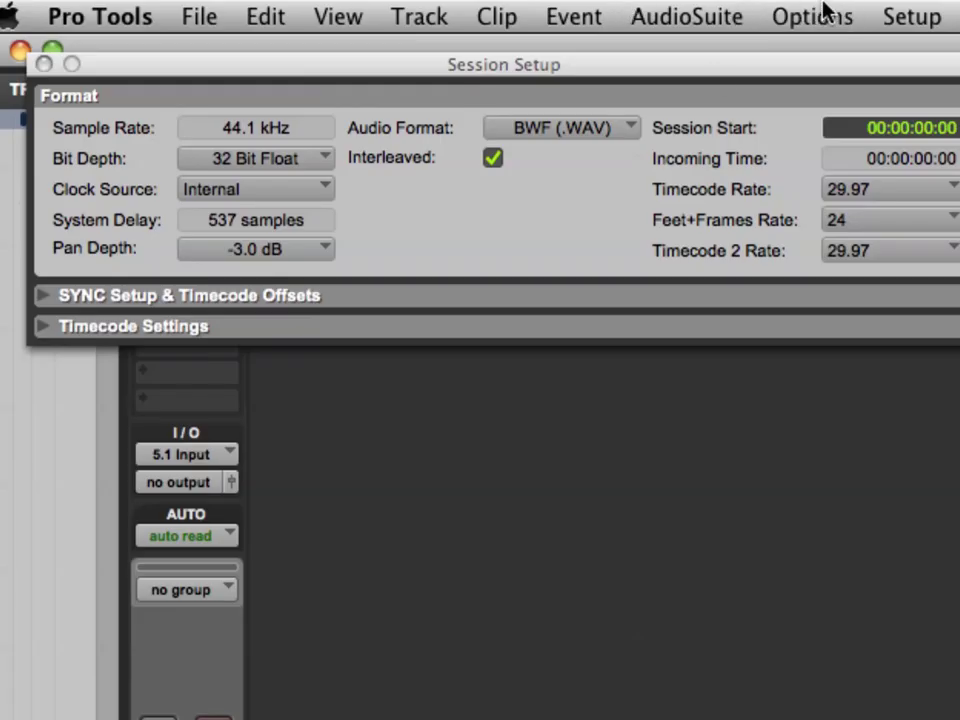
# Step: In I/O Setup, delete the Out 1-2 bus, restore the default busses, and apply the setup
pyautogui.click(911, 16)
pyautogui.click(552, 190)
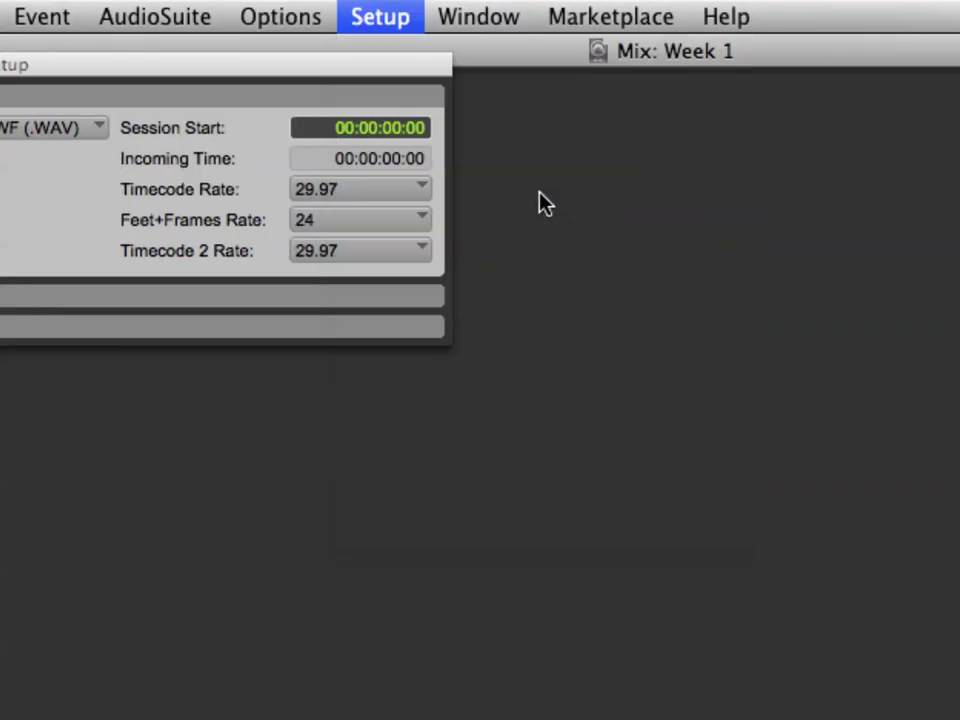
pyautogui.moveTo(470, 310); pyautogui.dragTo(401, 183)
pyautogui.click(401, 211)
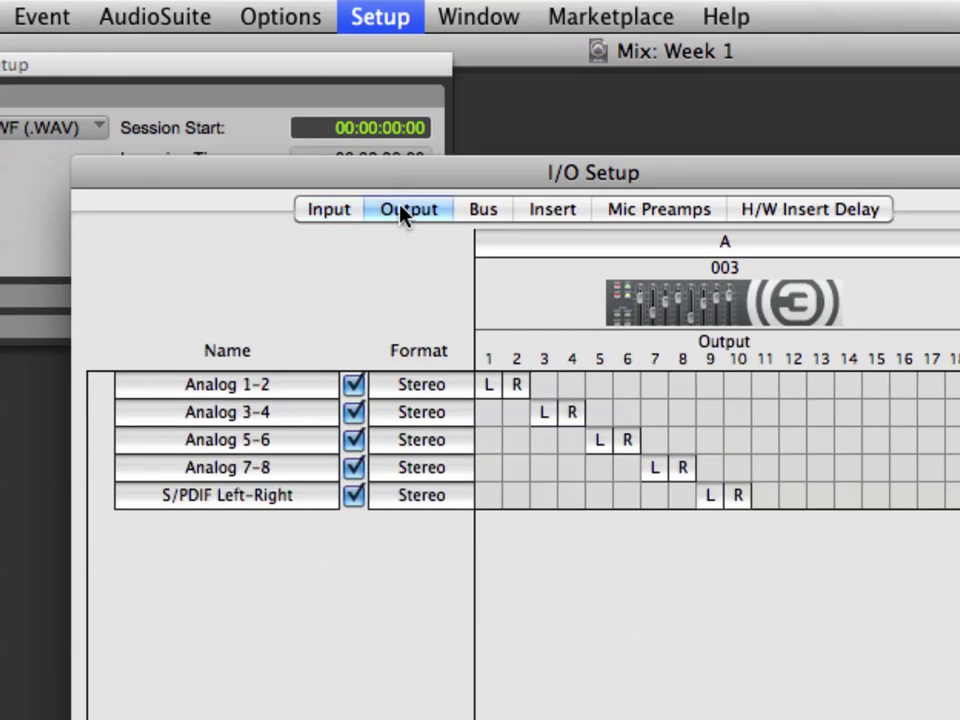
pyautogui.click(278, 392)
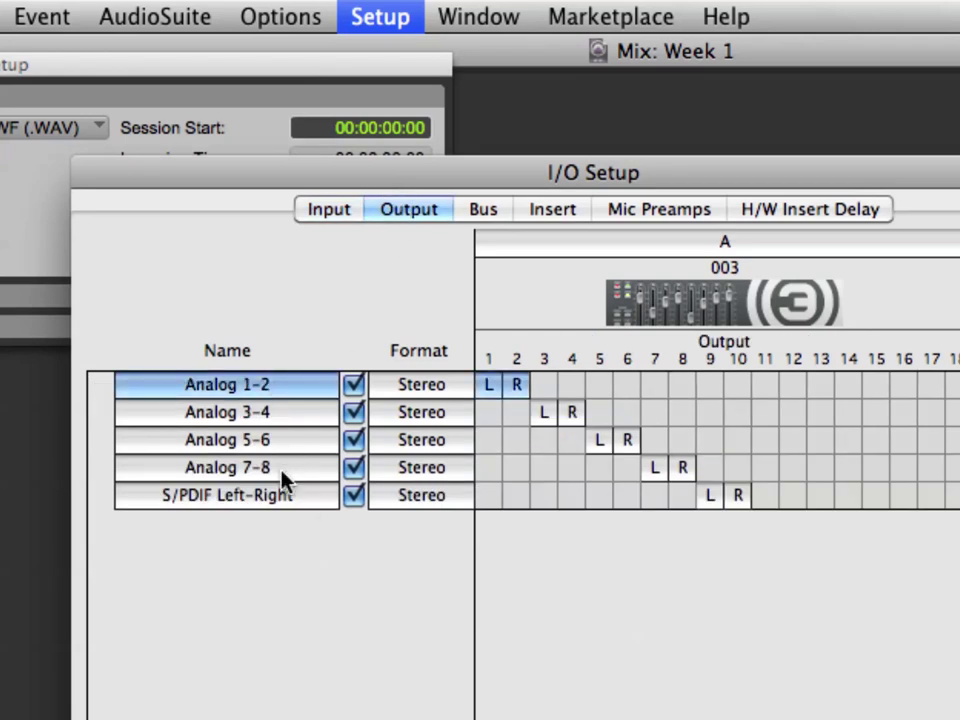
pyautogui.click(483, 211)
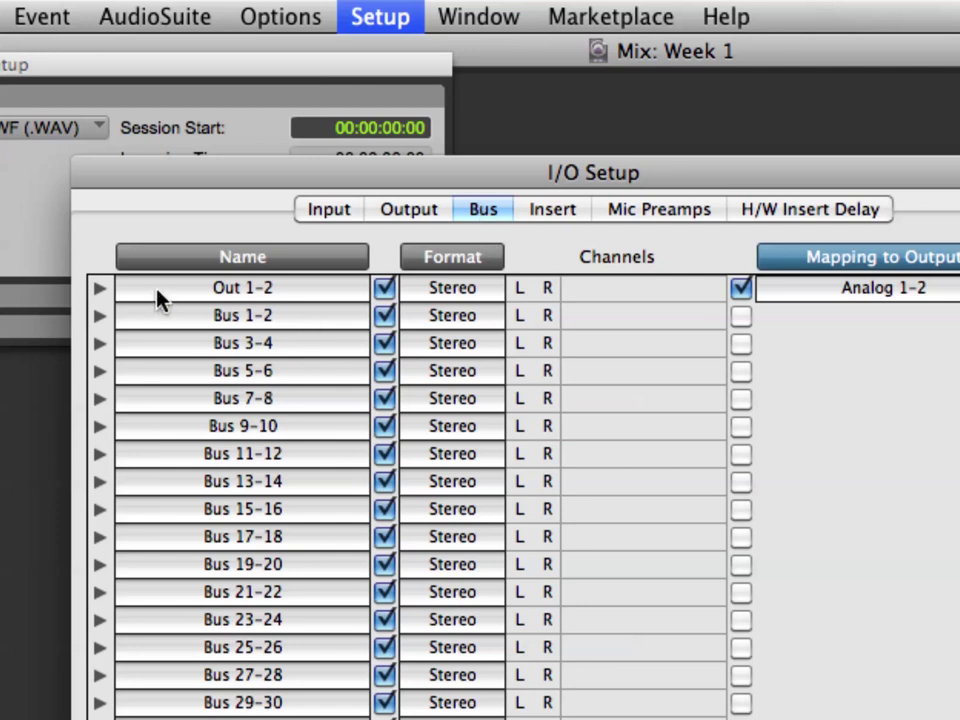
pyautogui.click(101, 289)
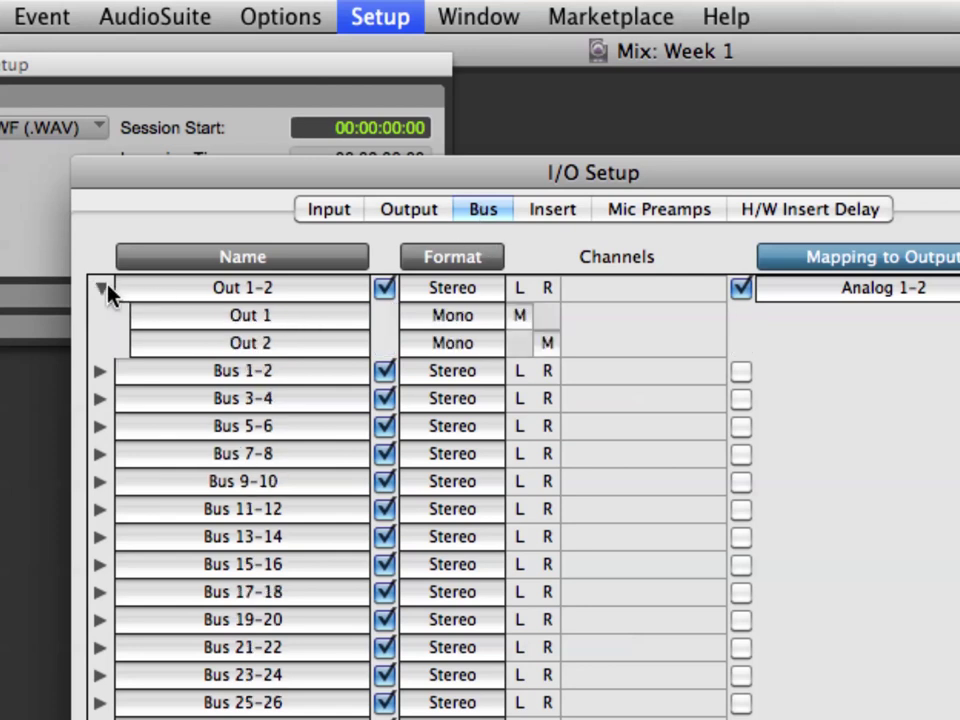
pyautogui.click(168, 300)
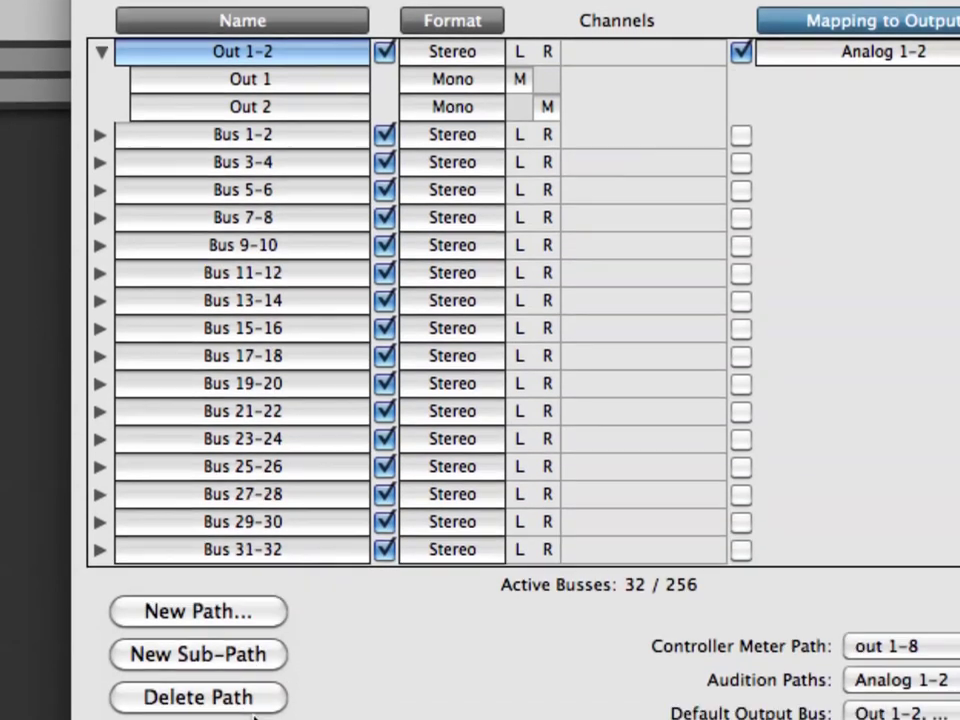
pyautogui.click(250, 706)
pyautogui.click(232, 664)
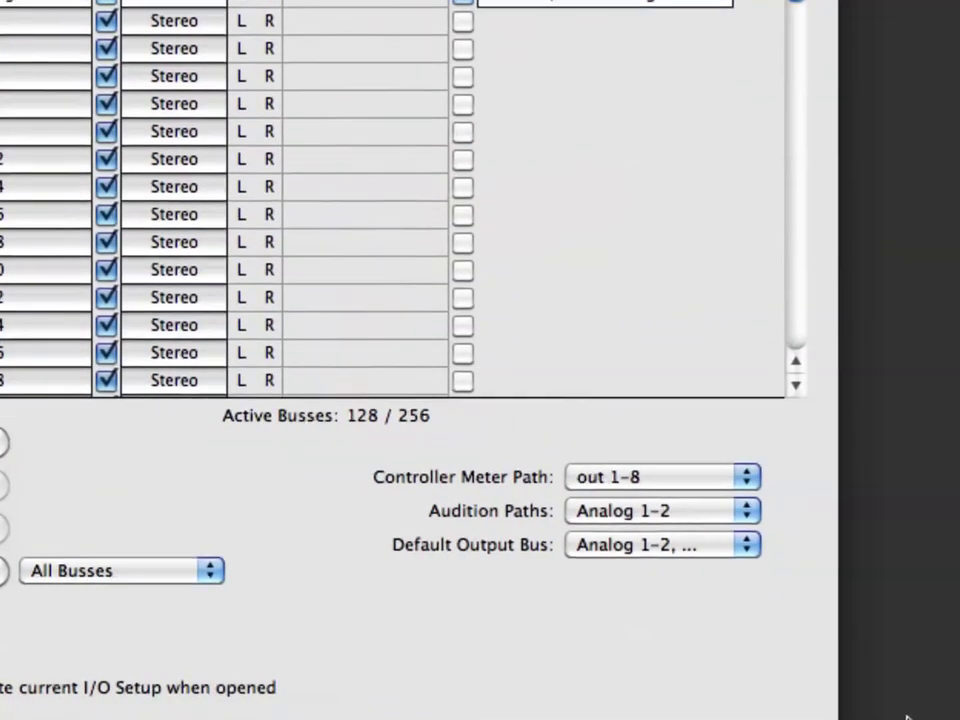
pyautogui.click(737, 719)
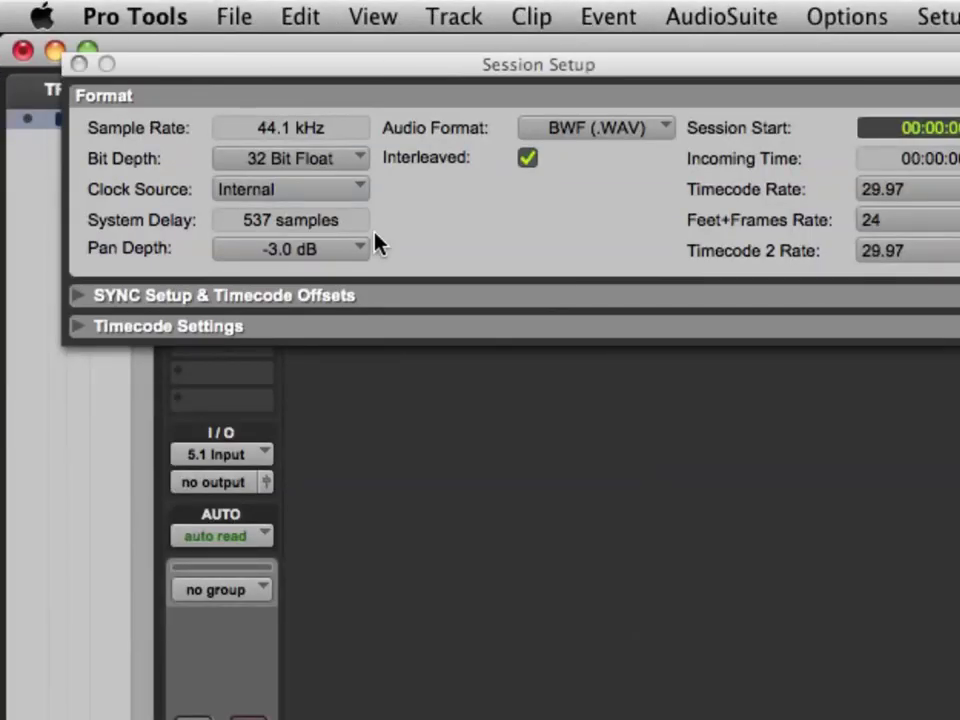
pyautogui.click(236, 478)
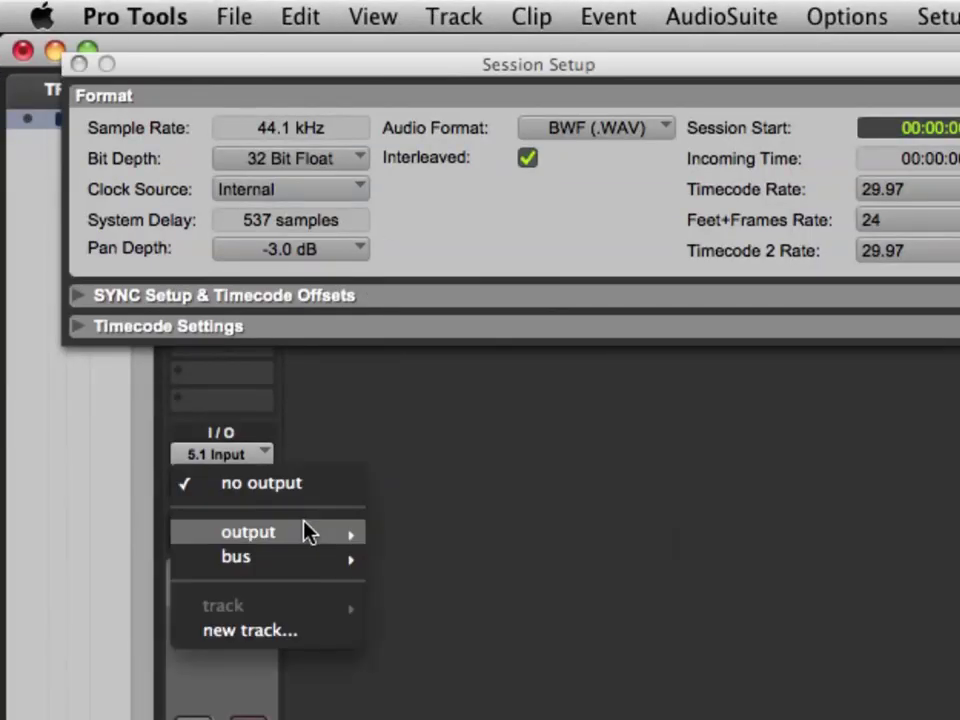
pyautogui.moveTo(306, 531)
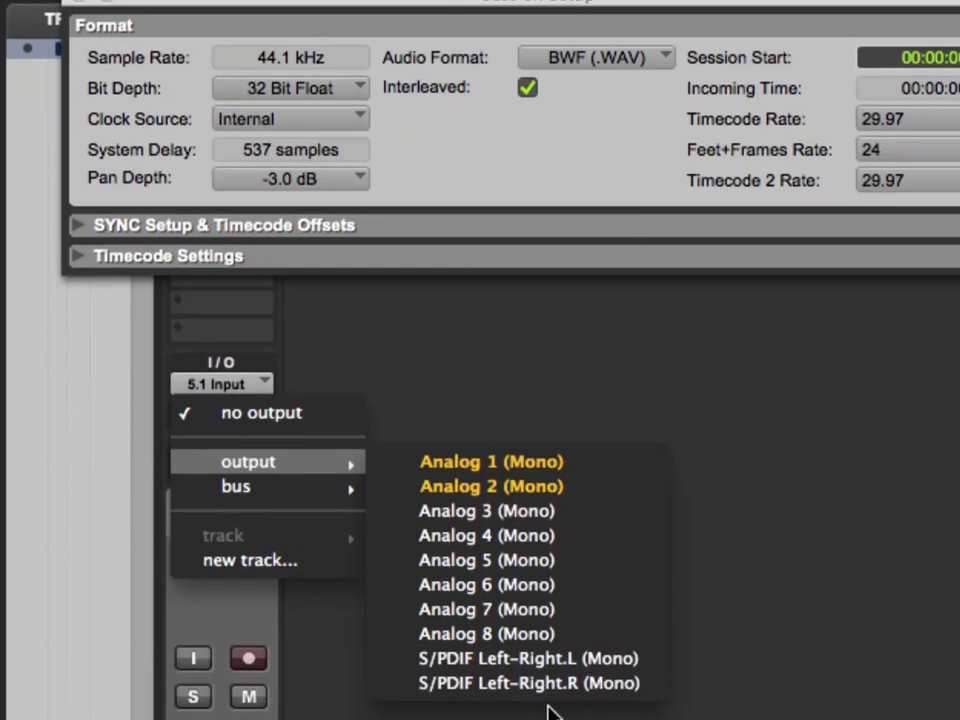
pyautogui.click(487, 429)
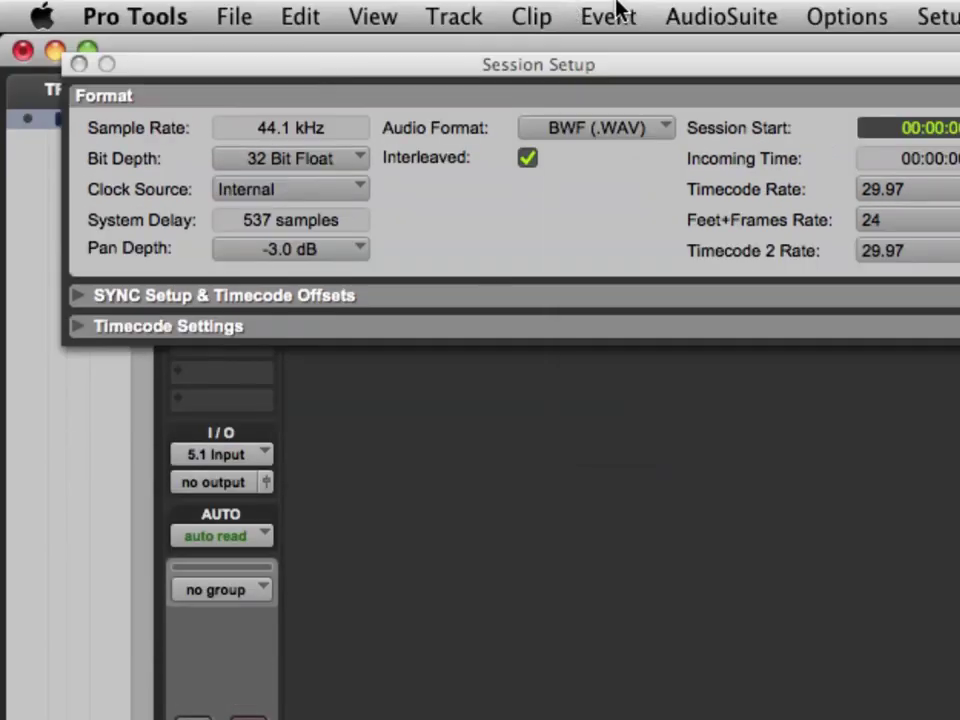
pyautogui.click(615, 6)
pyautogui.moveTo(847, 16)
pyautogui.click(535, 420)
# Step: Route the Surround track's output to Analog 1 (Mono), and mute and record-enable the track
pyautogui.click(212, 484)
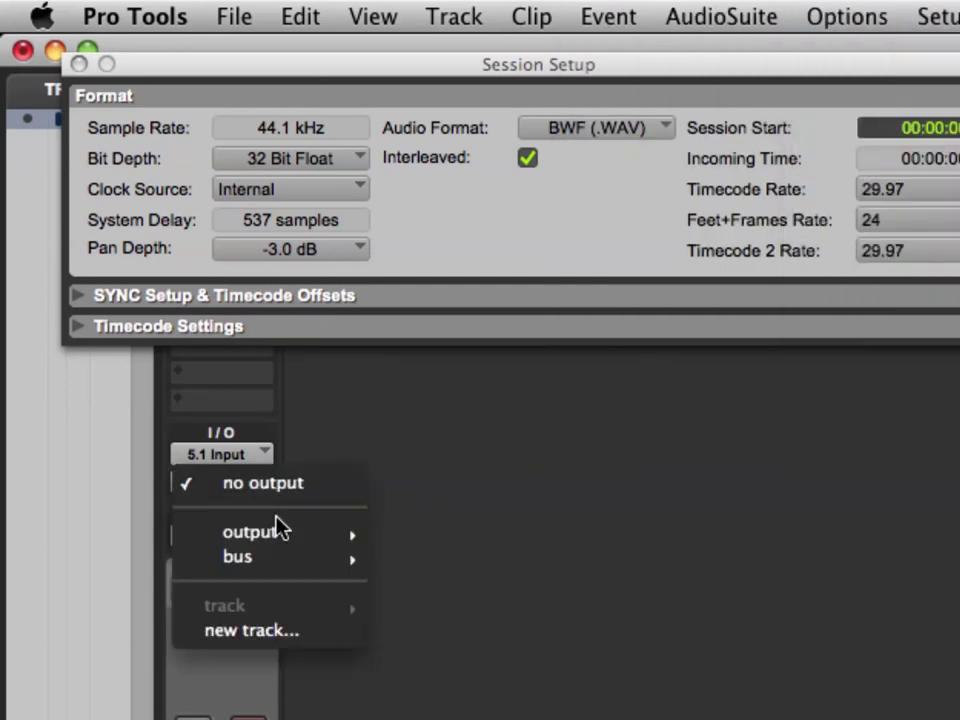
pyautogui.moveTo(308, 538)
pyautogui.click(440, 534)
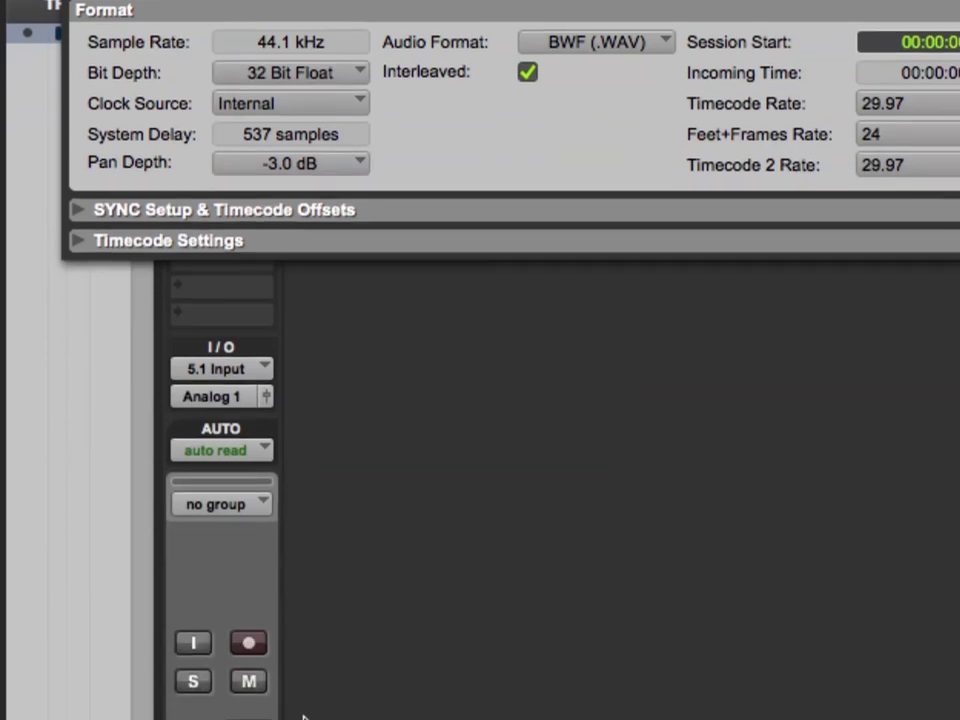
pyautogui.click(249, 681)
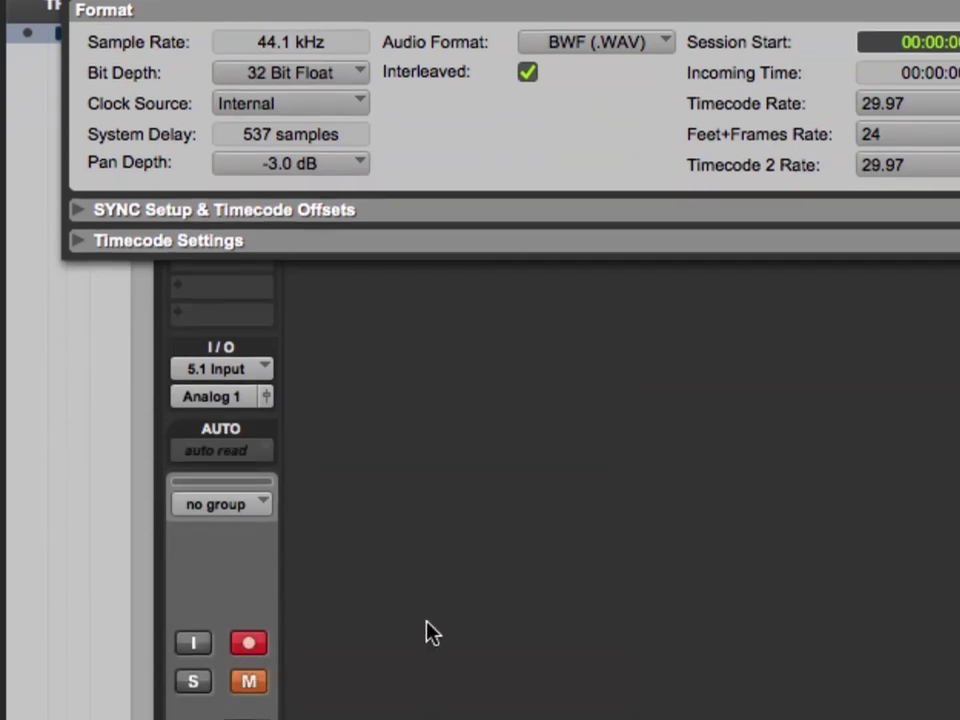
# Step: Show the Edit window and record a short interleaved take on the Surround track
pyautogui.press('super+equal')
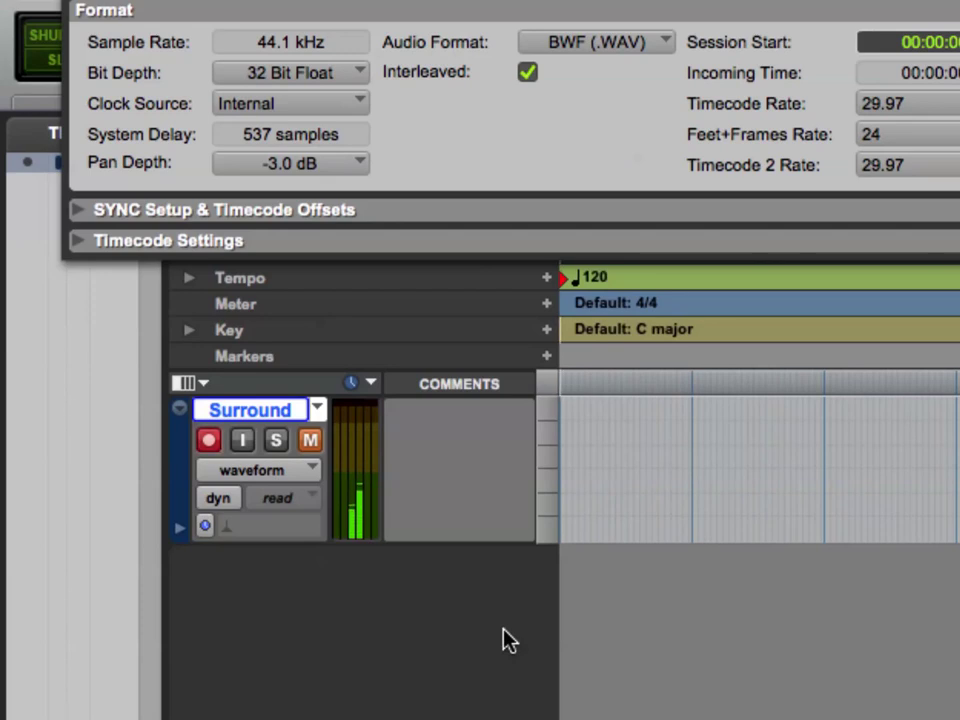
pyautogui.press('super+space')
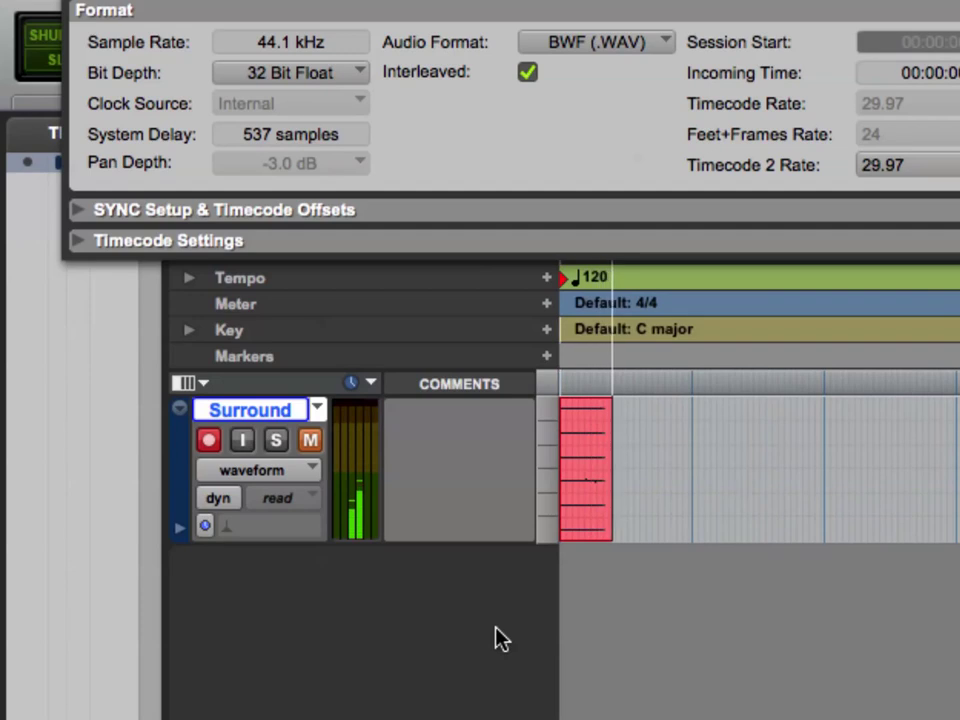
pyautogui.press('space')
# Step: Switch to the Finder and browse Teacher's Drive to the Week 1 session's Audio Files folder to examine the recorded file
pyautogui.press('super+Tab')
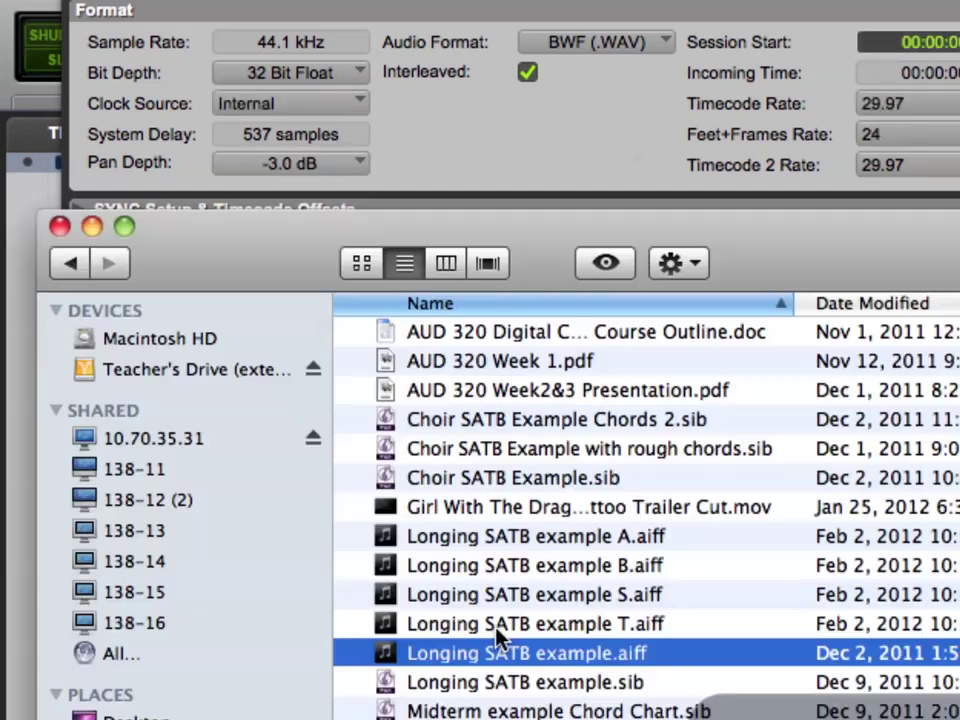
pyautogui.moveTo(268, 228); pyautogui.dragTo(268, 190)
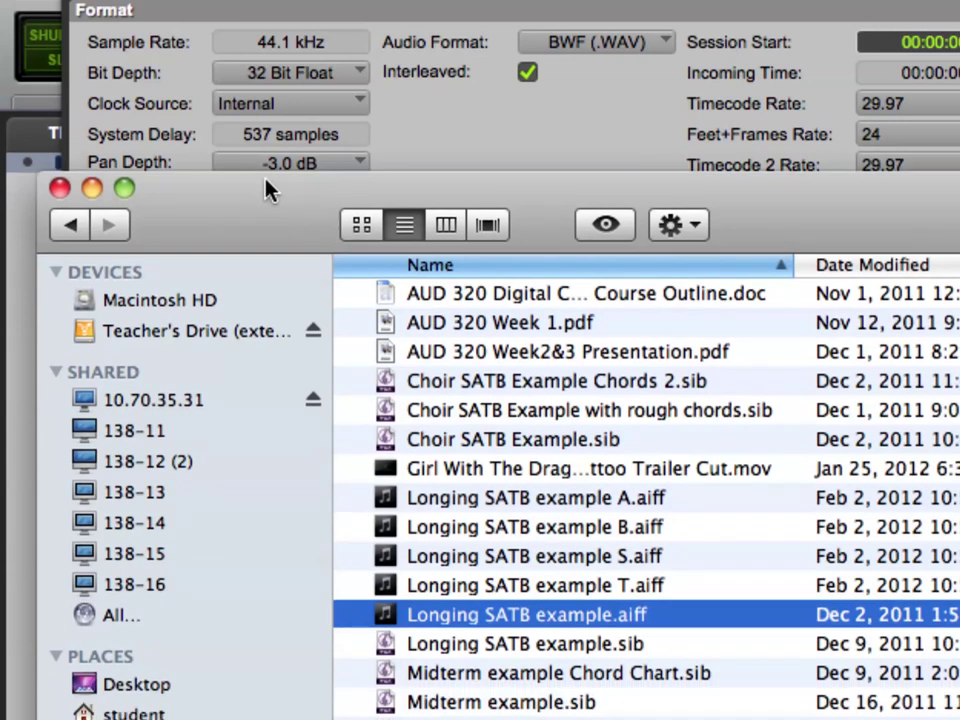
pyautogui.click(223, 330)
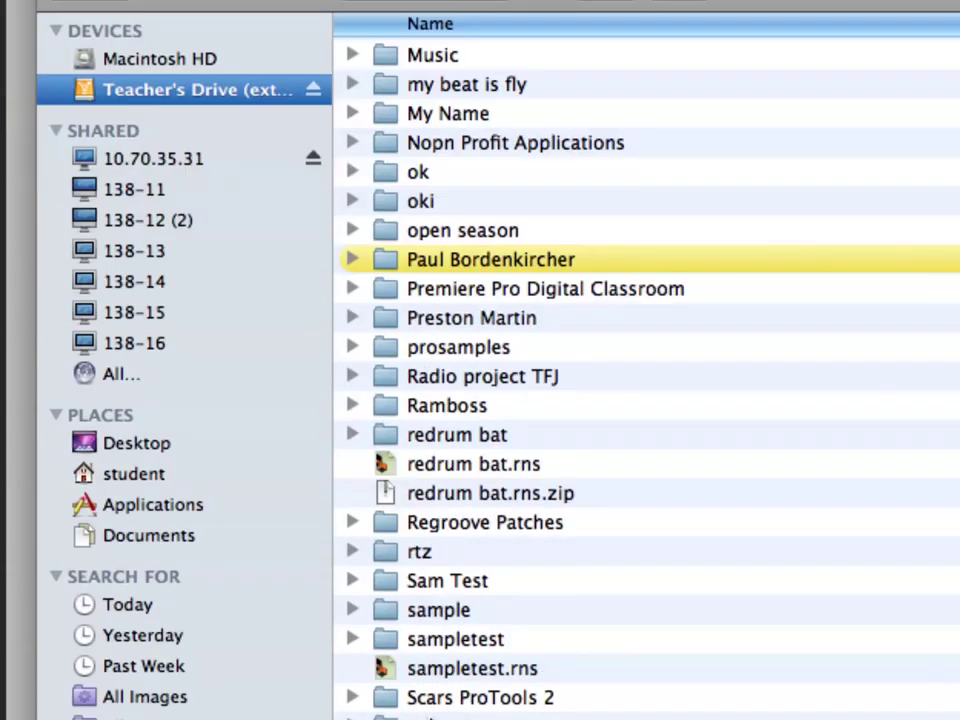
pyautogui.scroll(-5, 505, 719)
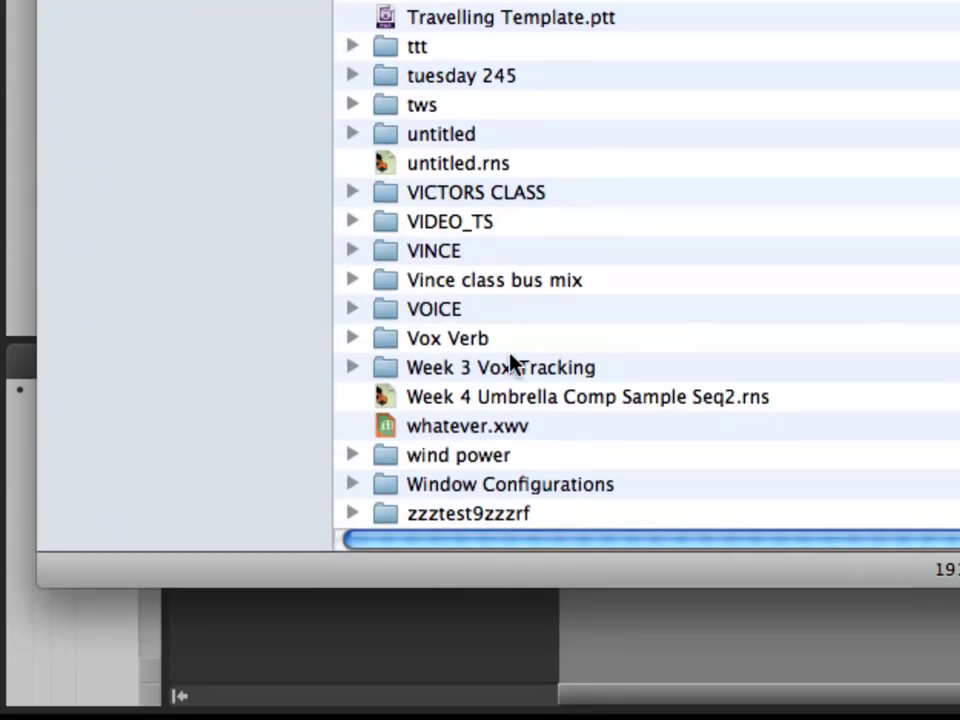
pyautogui.doubleClick(470, 248)
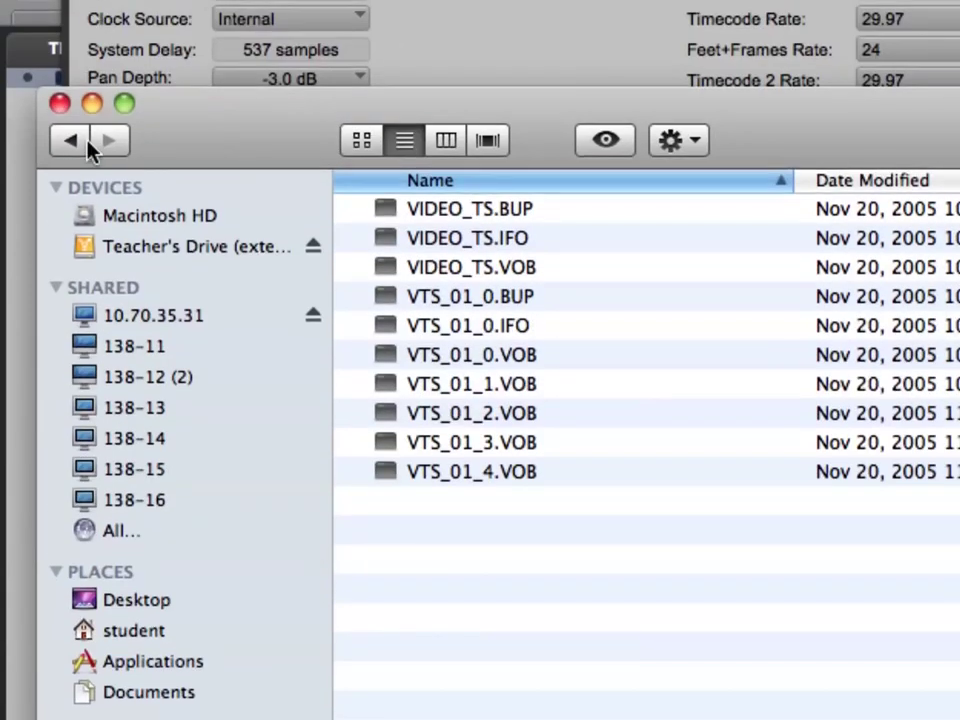
pyautogui.click(88, 146)
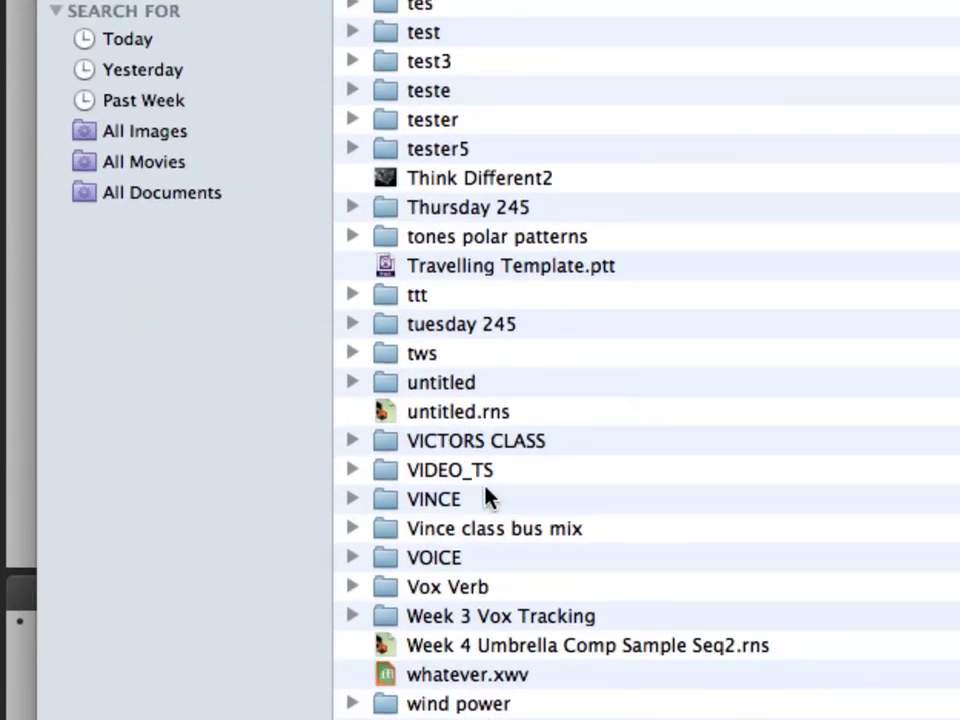
pyautogui.doubleClick(485, 488)
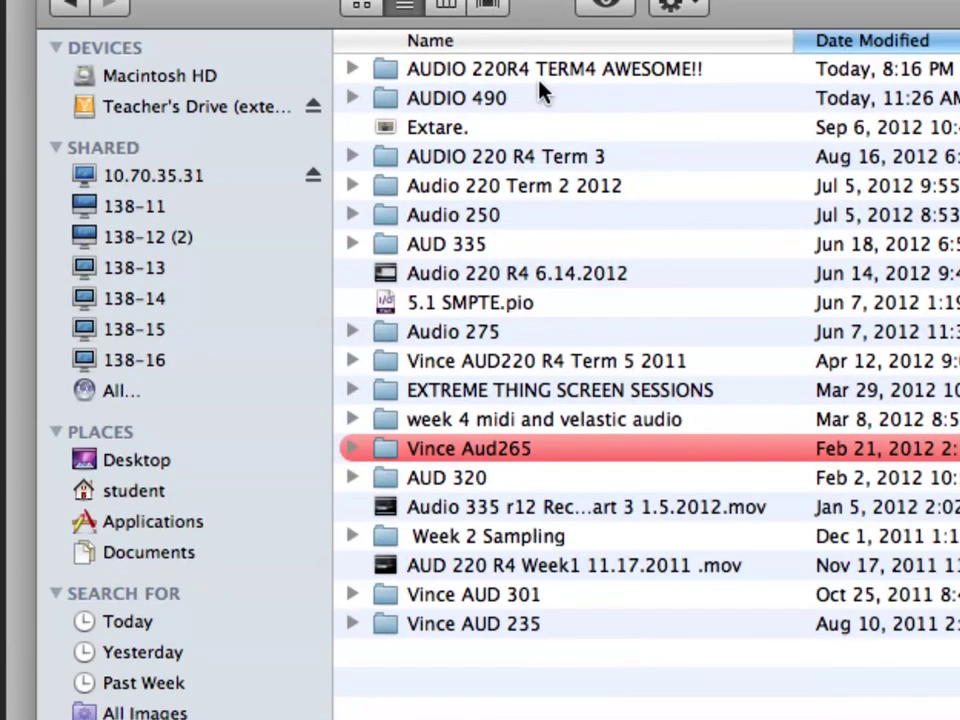
pyautogui.doubleClick(539, 68)
pyautogui.doubleClick(493, 71)
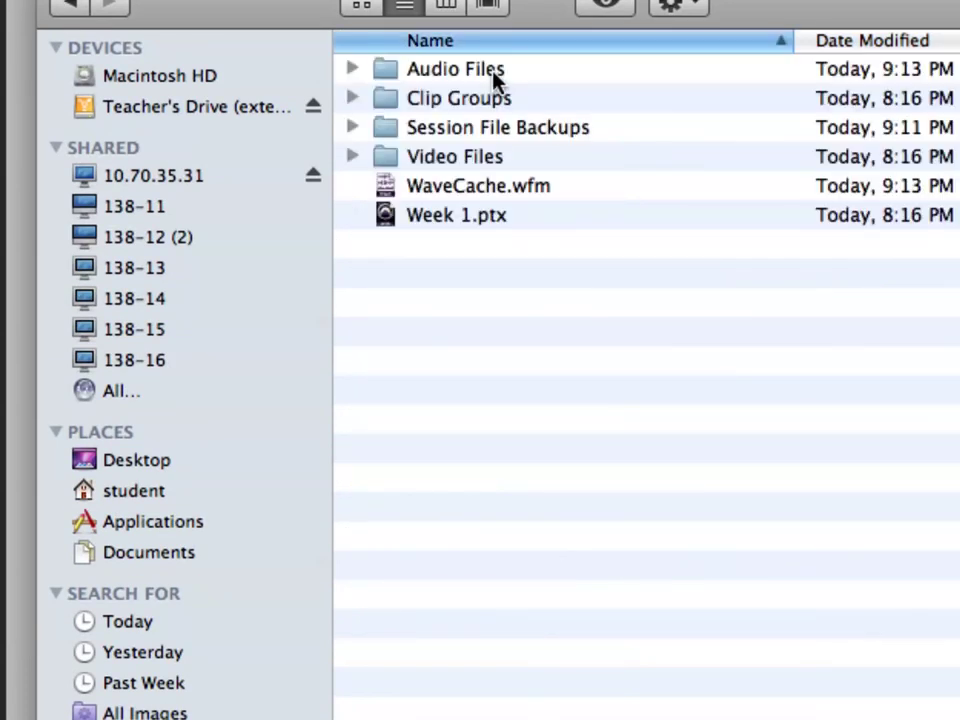
pyautogui.doubleClick(495, 76)
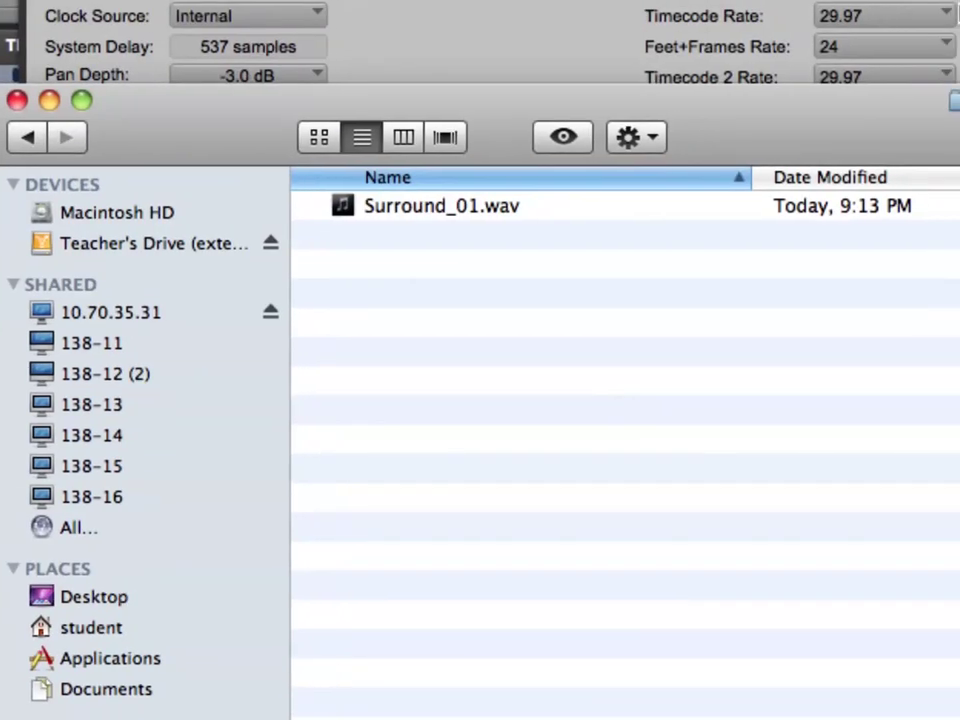
# Step: Return to Pro Tools, turn off Interleaved in Session Setup, and record a second short take after the first on the Surround track
pyautogui.click(600, 42)
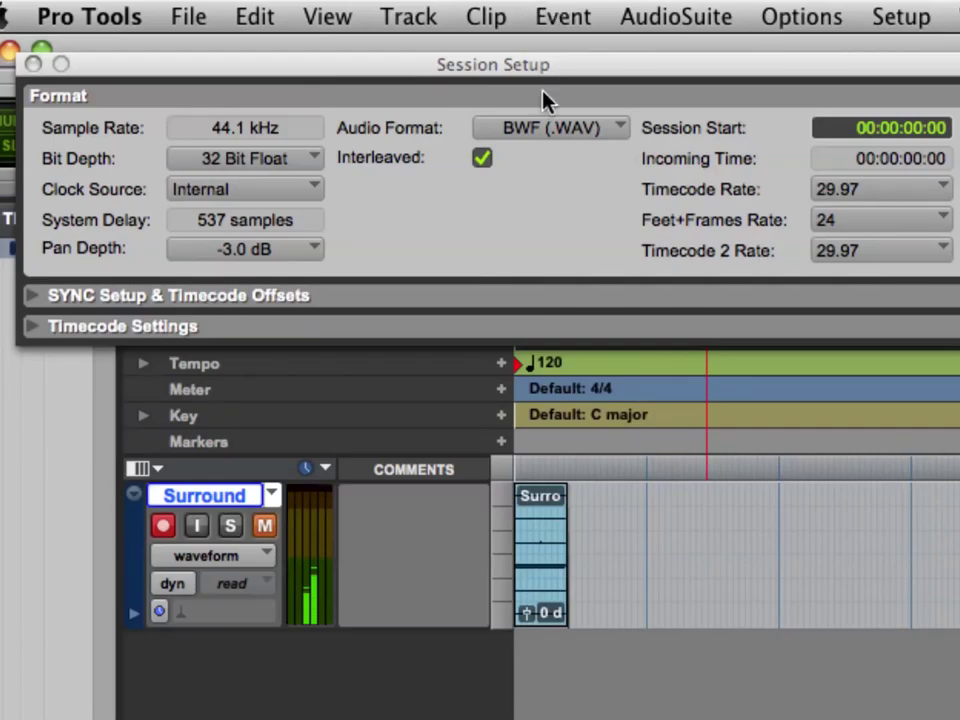
pyautogui.click(482, 160)
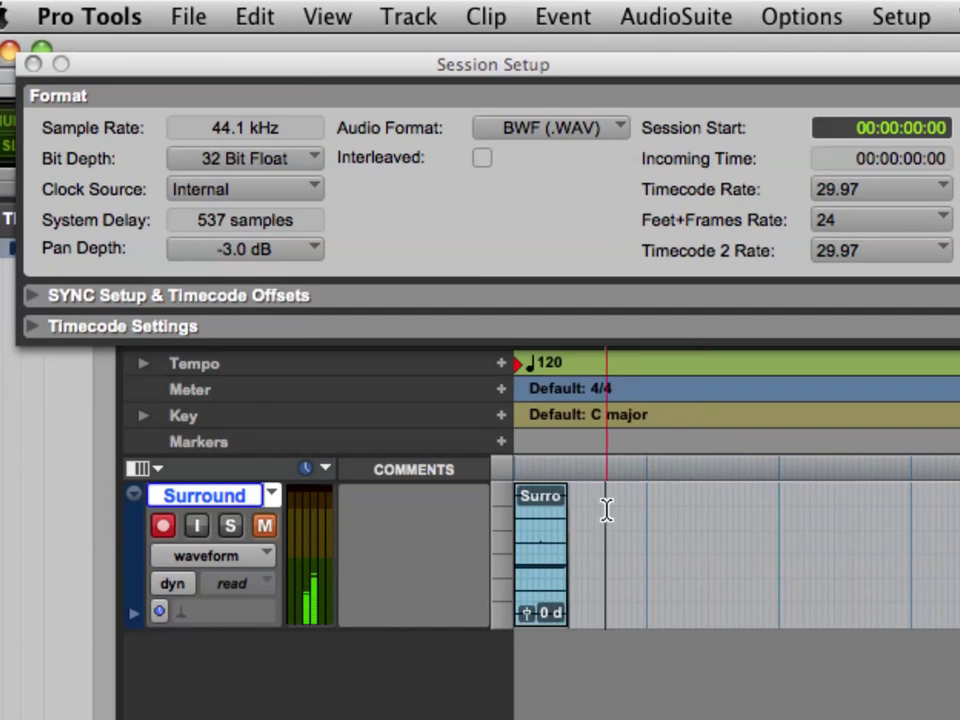
pyautogui.press('super+space')
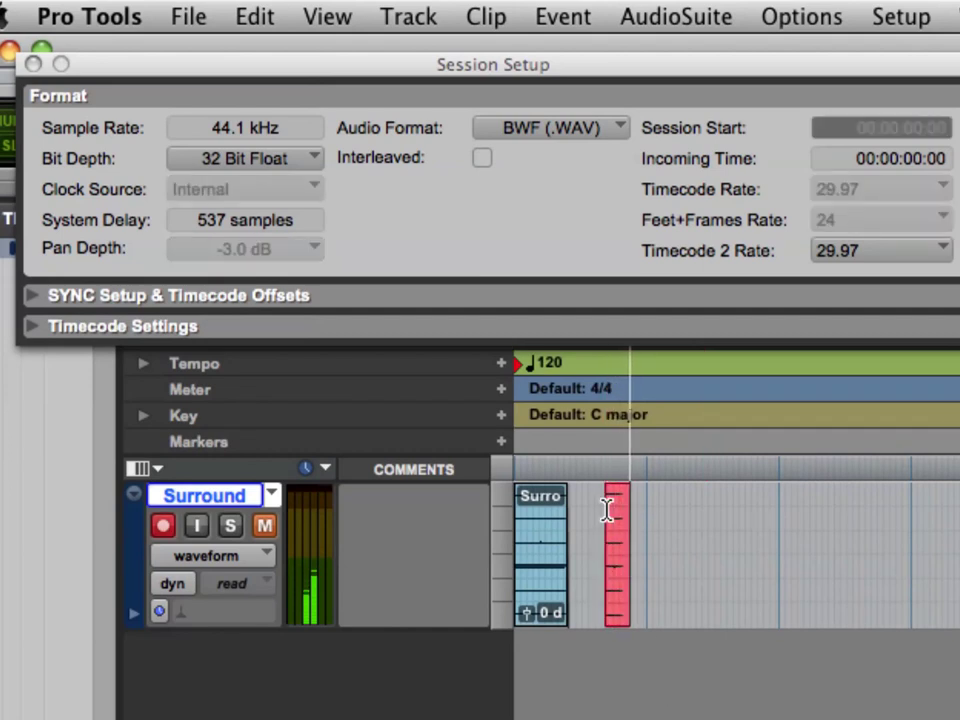
pyautogui.press('space')
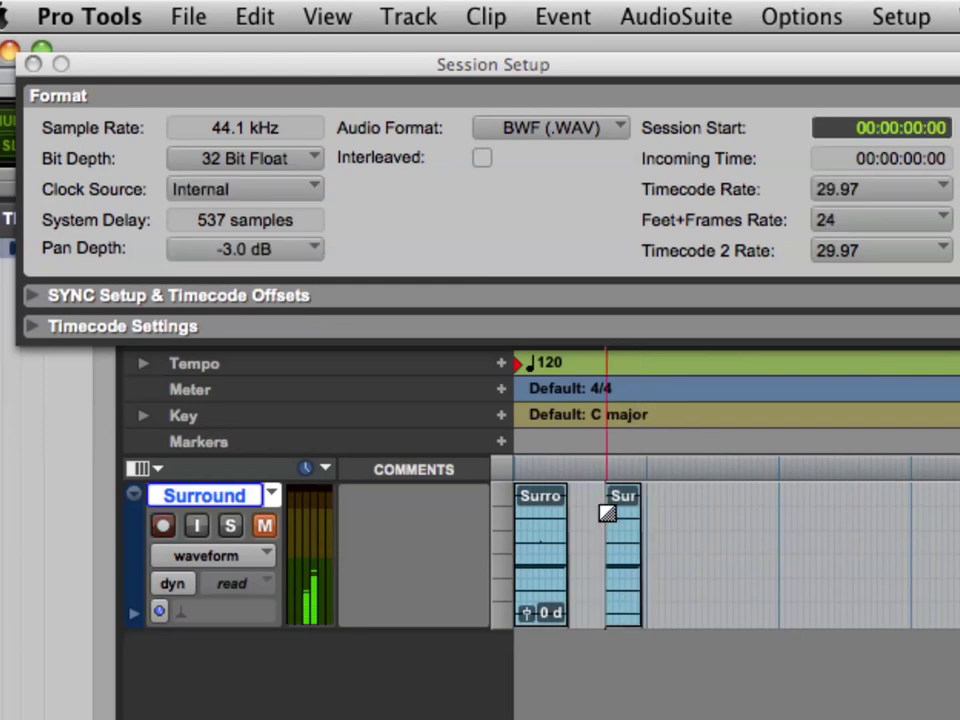
# Step: Examine the second take's per-channel files in the Finder, and turn Interleaved back on in the Pro Tools Session Setup
pyautogui.press('super+Tab')
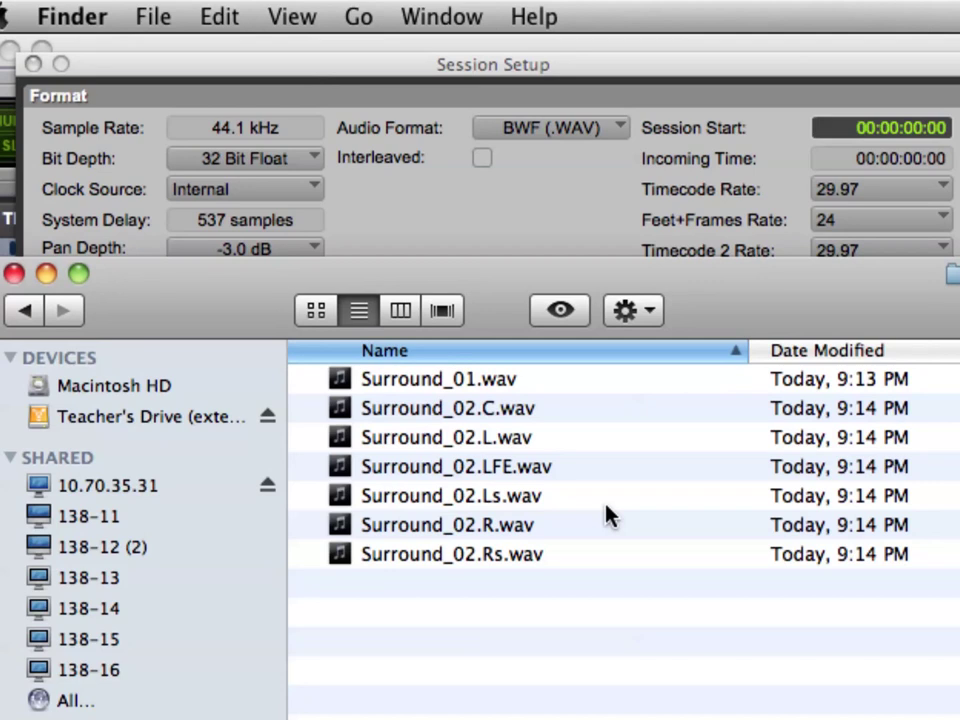
pyautogui.click(530, 412)
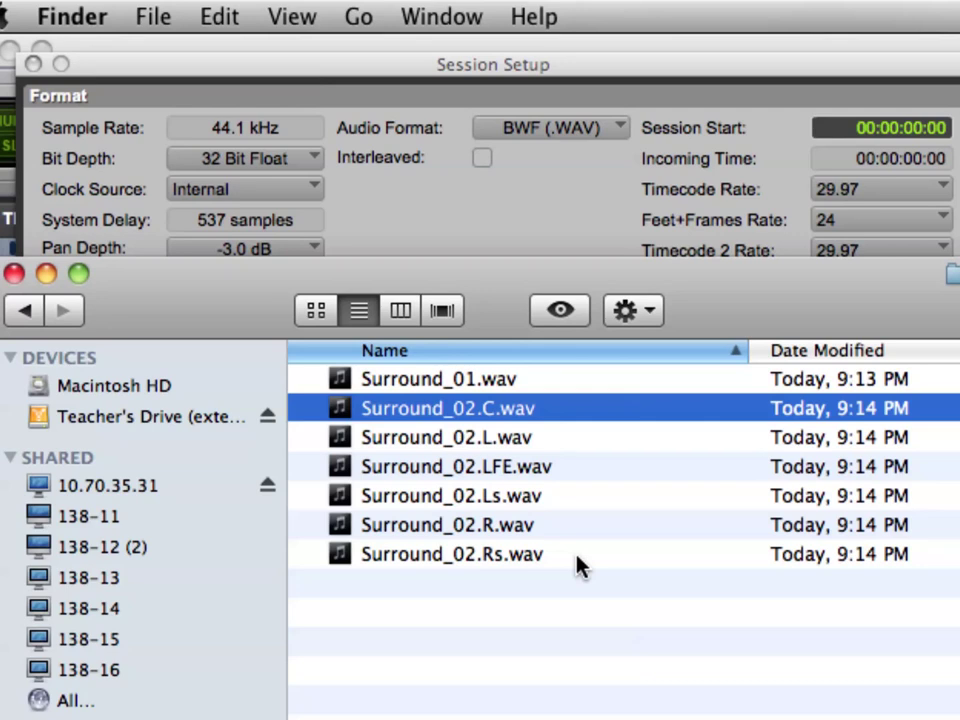
pyautogui.click(522, 182)
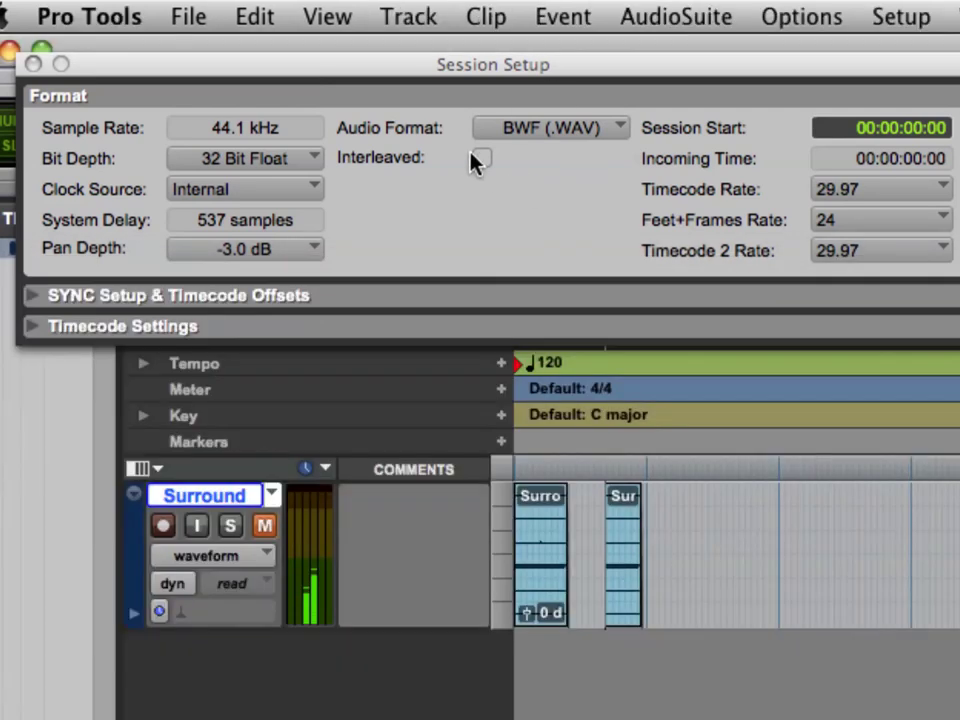
pyautogui.click(480, 158)
# Step: Look at the Pan Depth choices, keep -3.0 dB, and close Session Setup
pyautogui.click(321, 253)
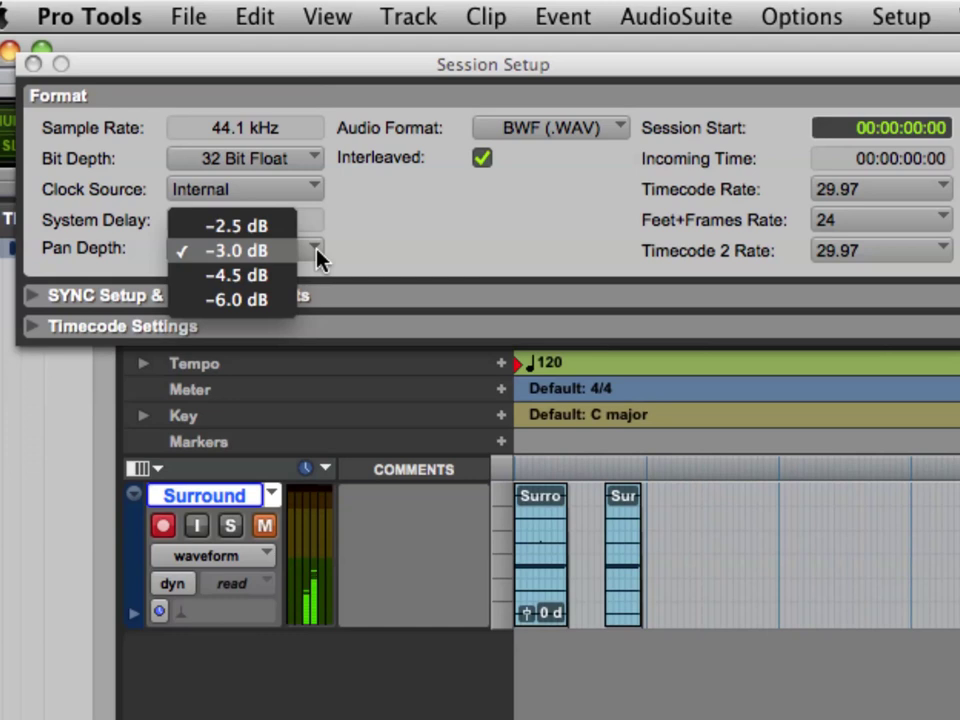
pyautogui.click(318, 258)
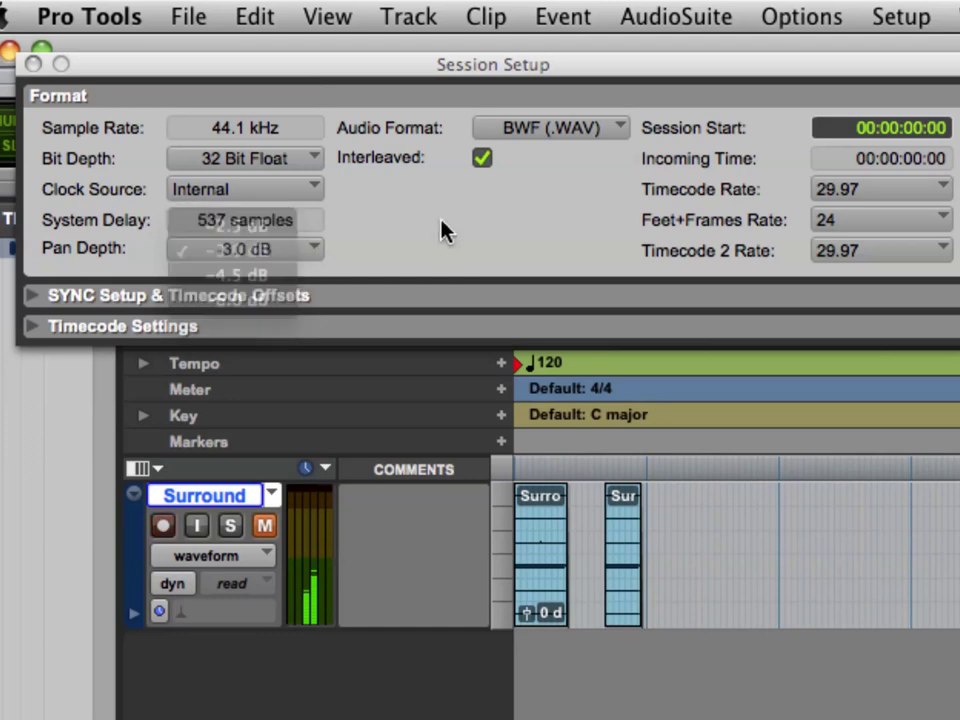
pyautogui.click(33, 64)
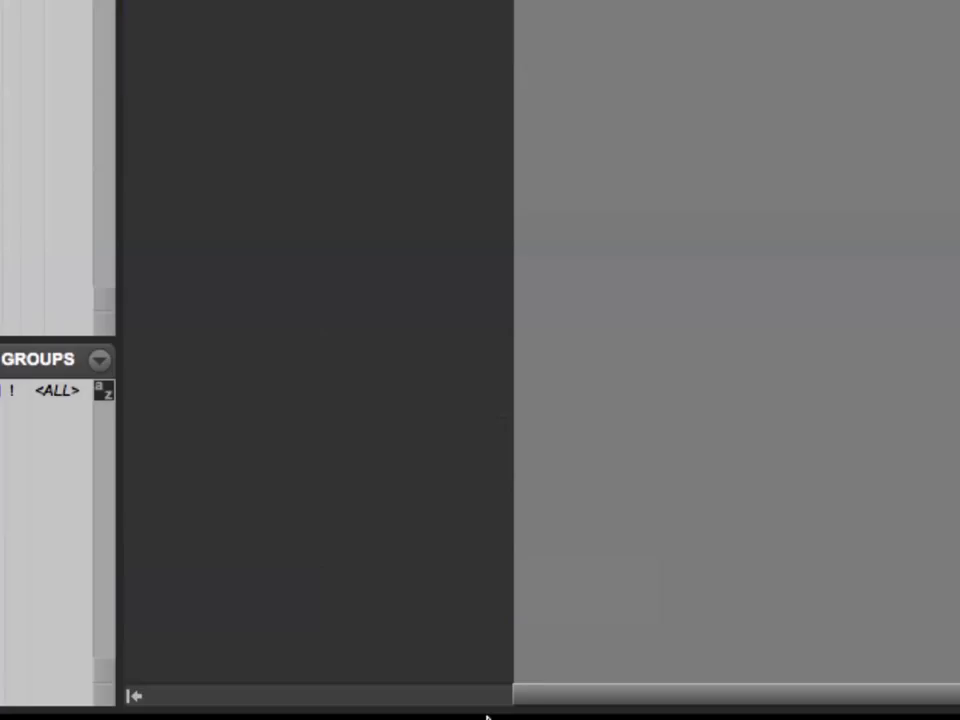
pyautogui.moveTo(483, 716)
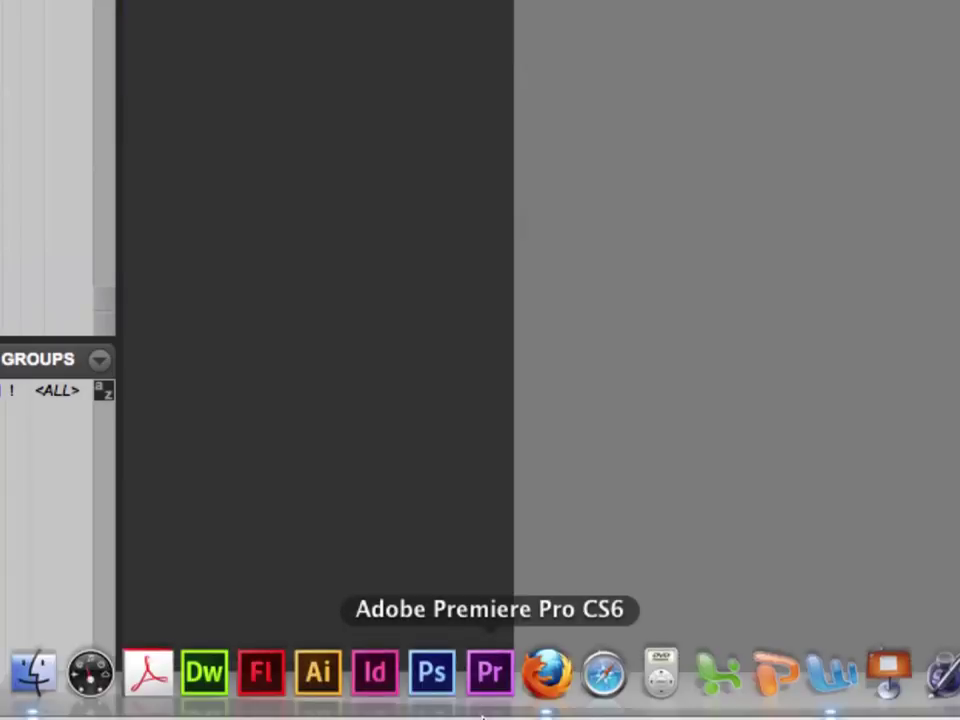
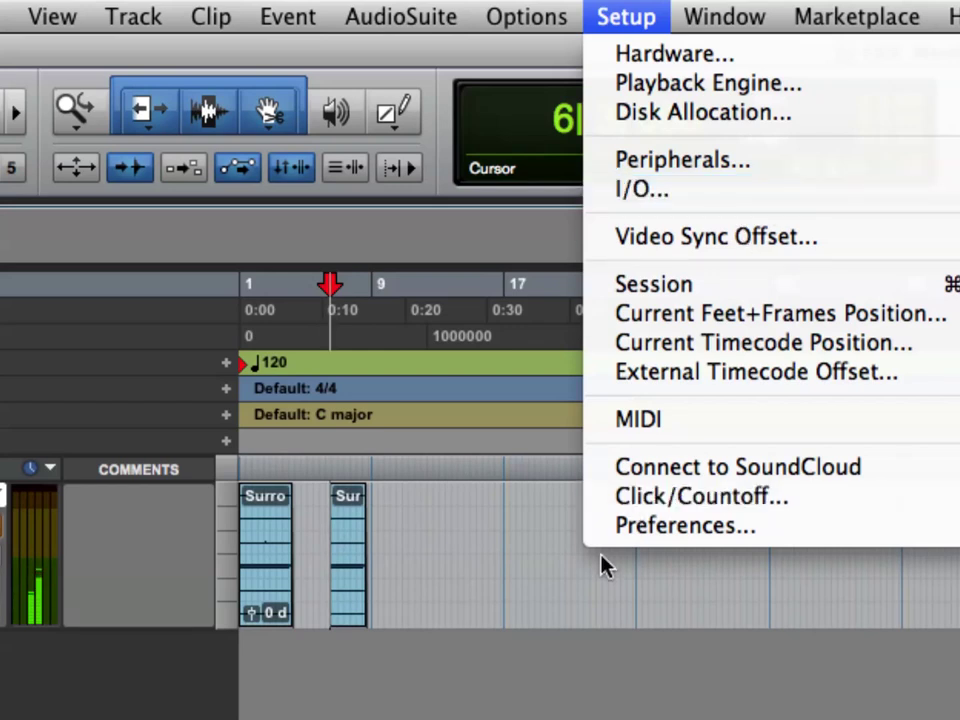
pyautogui.click(534, 620)
# Step: From the Mix window, delete all input paths in I/O Setup, restore the default paths, and apply the setup
pyautogui.press('super+equal')
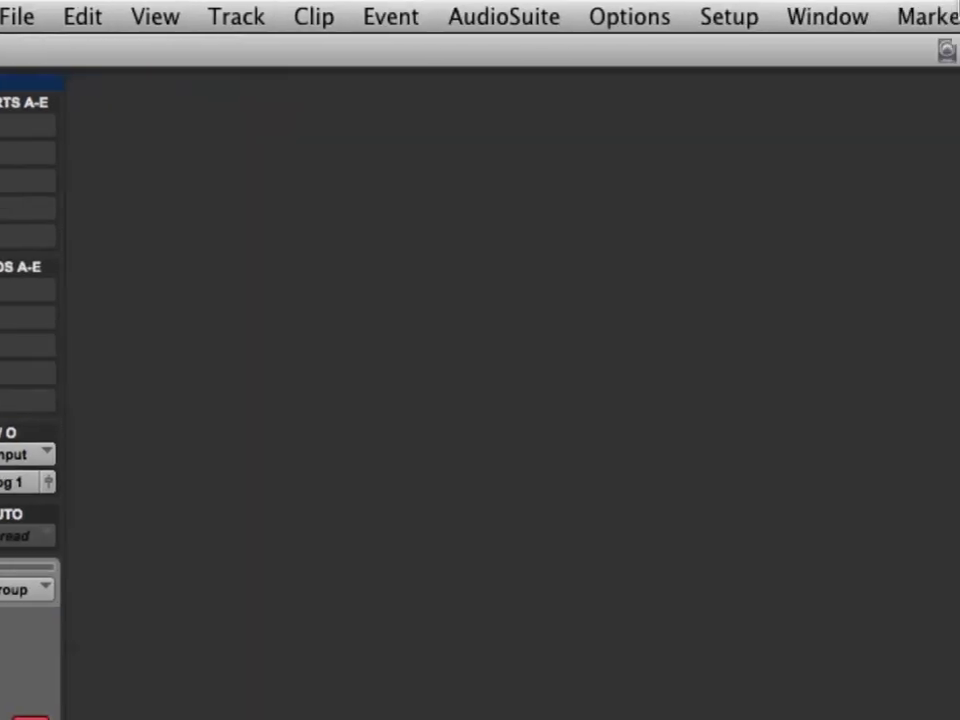
pyautogui.click(710, 12)
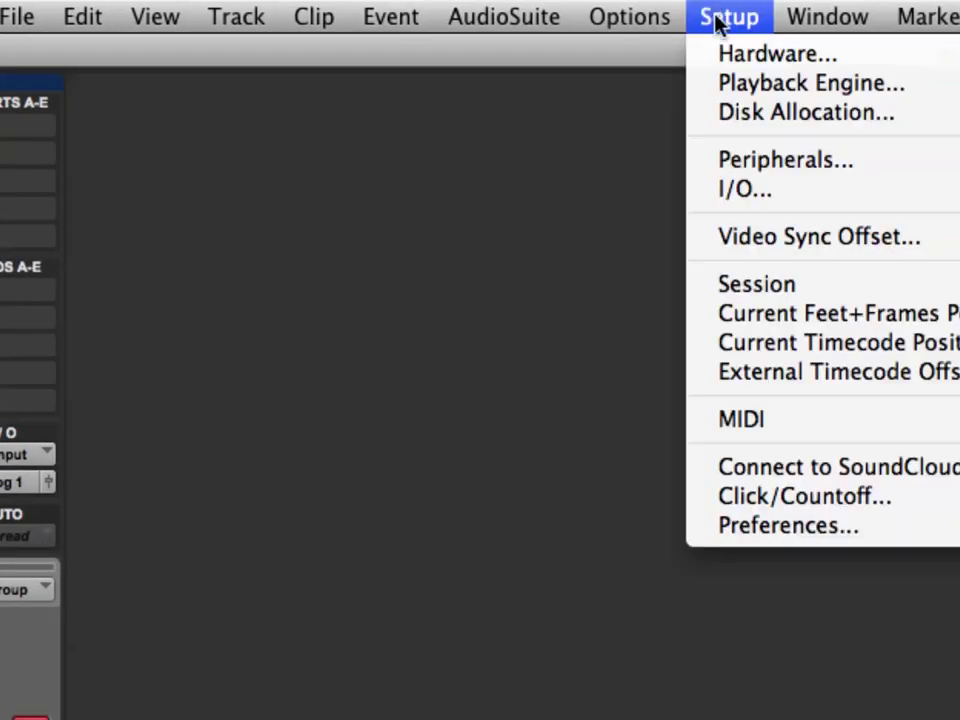
pyautogui.click(810, 194)
pyautogui.moveTo(672, 297); pyautogui.dragTo(298, 118)
pyautogui.click(255, 123)
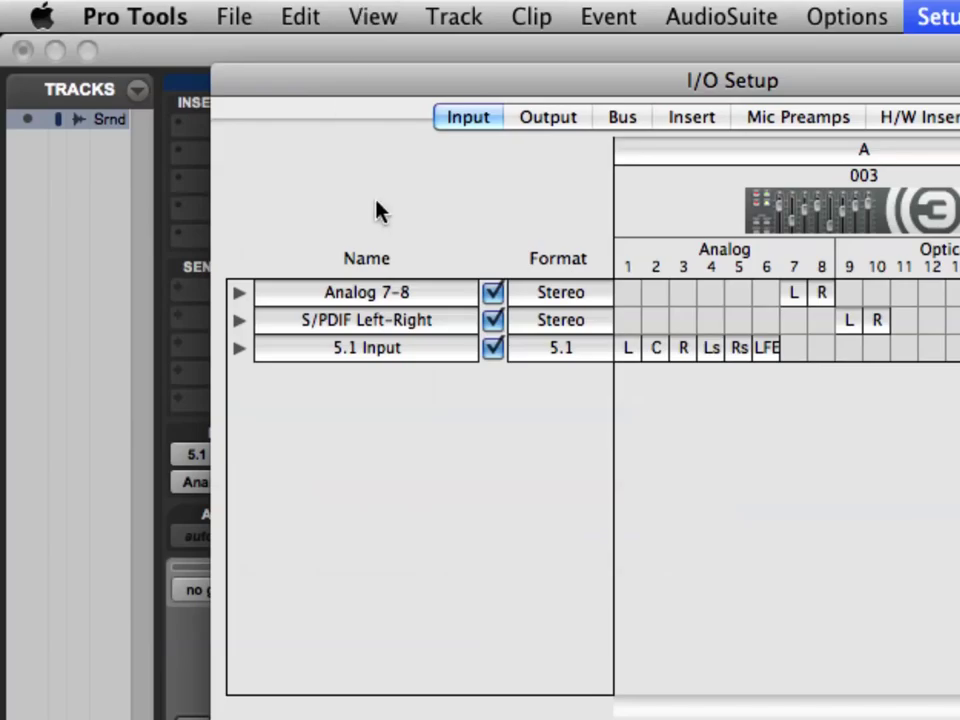
pyautogui.click(390, 293)
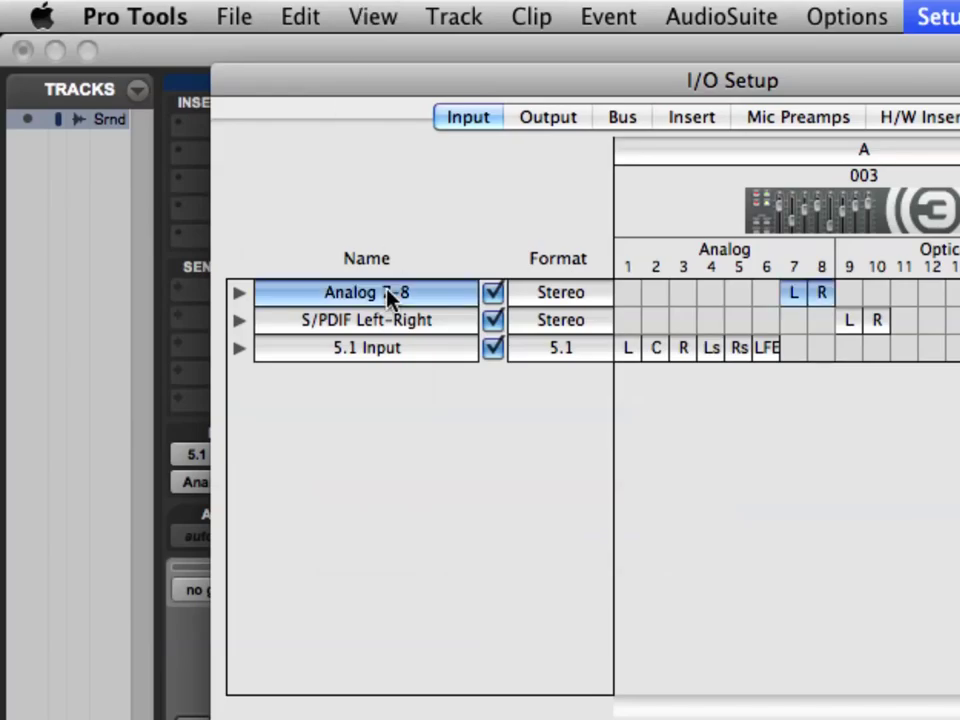
pyautogui.keyDown('shift'); pyautogui.click(397, 352); pyautogui.keyUp('shift')
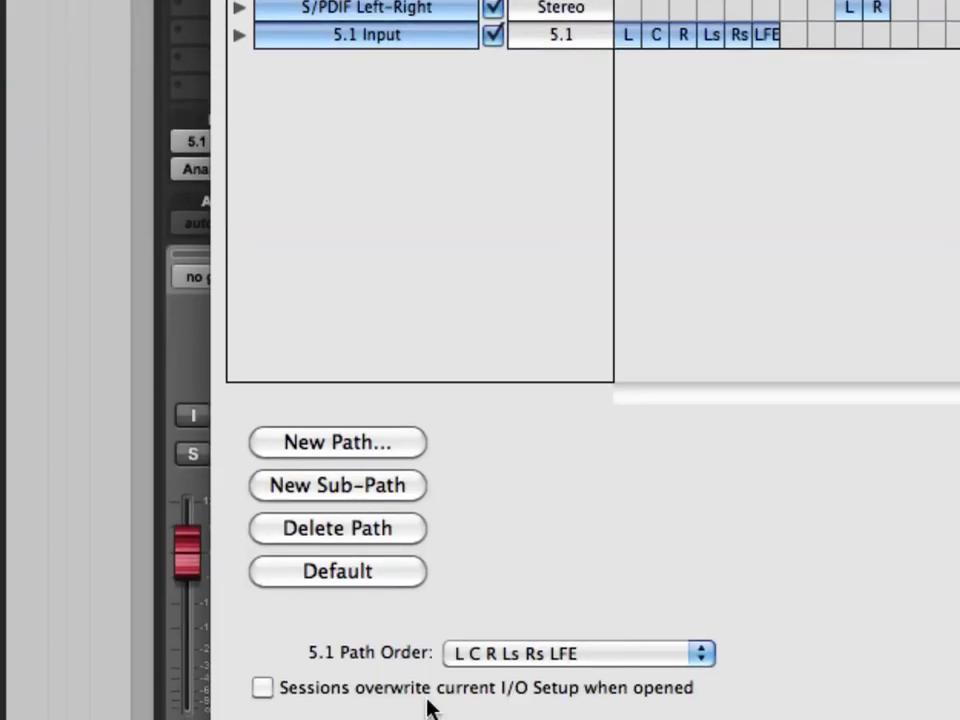
pyautogui.click(368, 538)
pyautogui.click(957, 465)
pyautogui.click(262, 578)
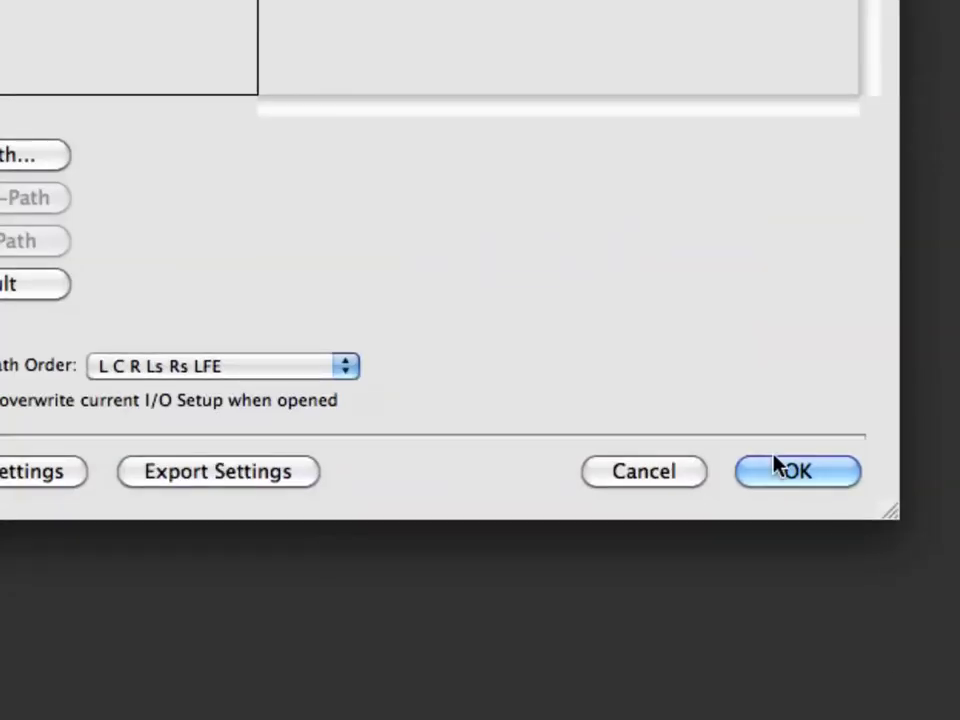
pyautogui.click(778, 470)
# Step: Change the playback engine to Pro Tools Aggregate I/O, and accept saving and reopening the session
pyautogui.click(514, 12)
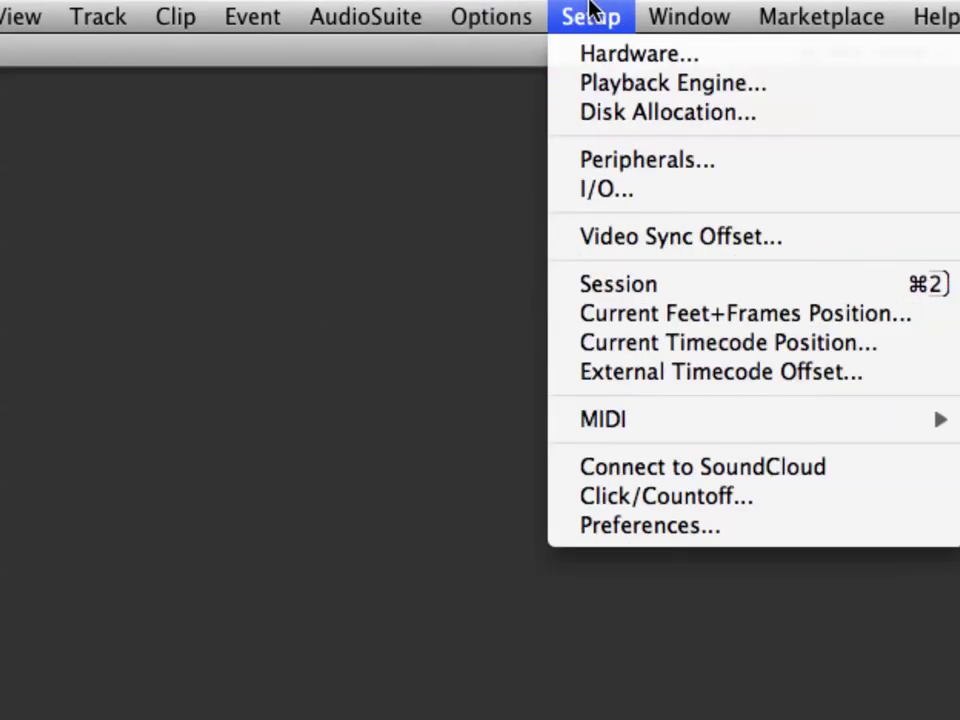
pyautogui.click(628, 85)
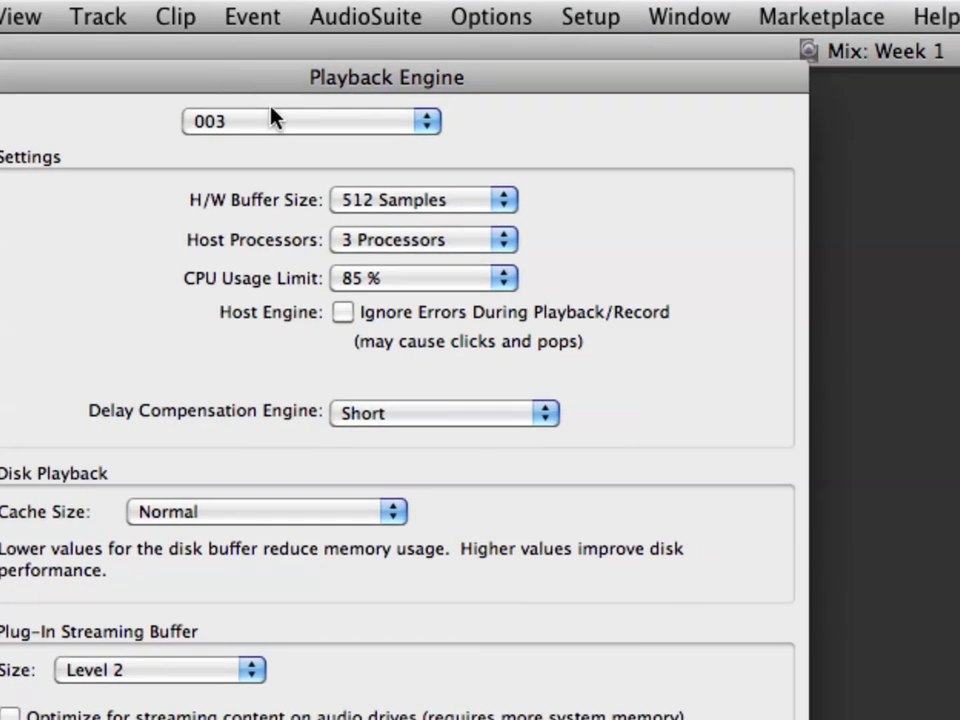
pyautogui.click(272, 120)
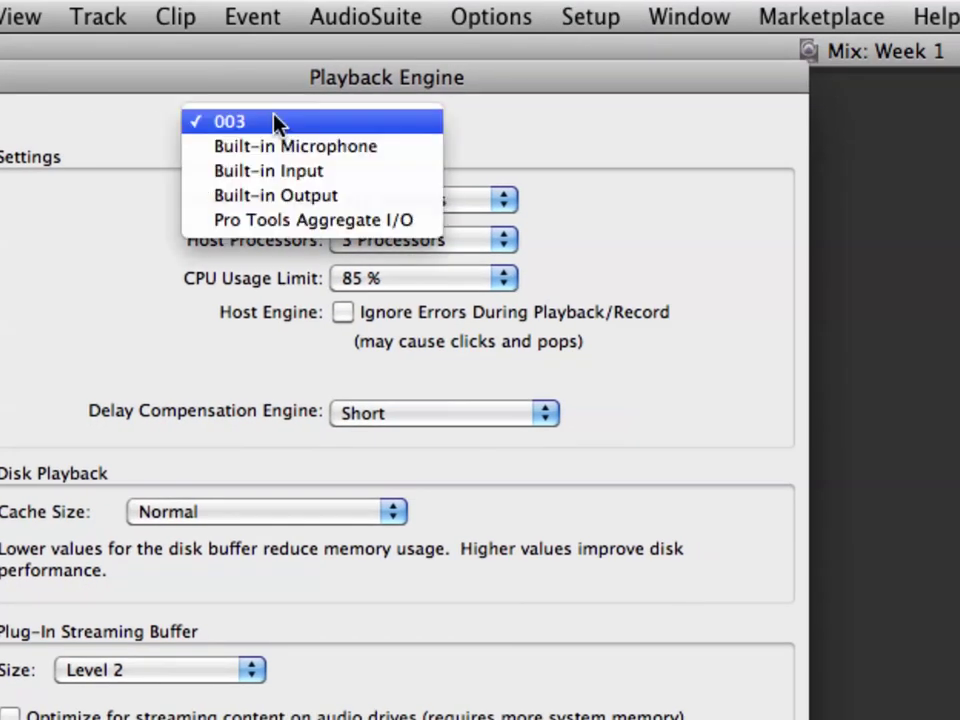
pyautogui.click(343, 218)
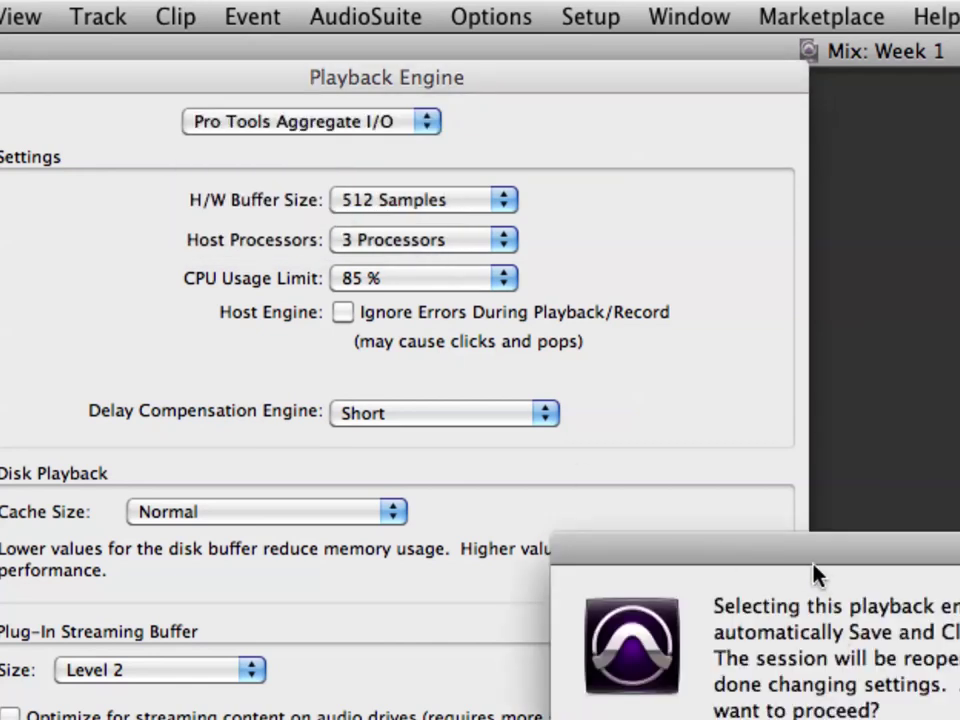
pyautogui.click(812, 522)
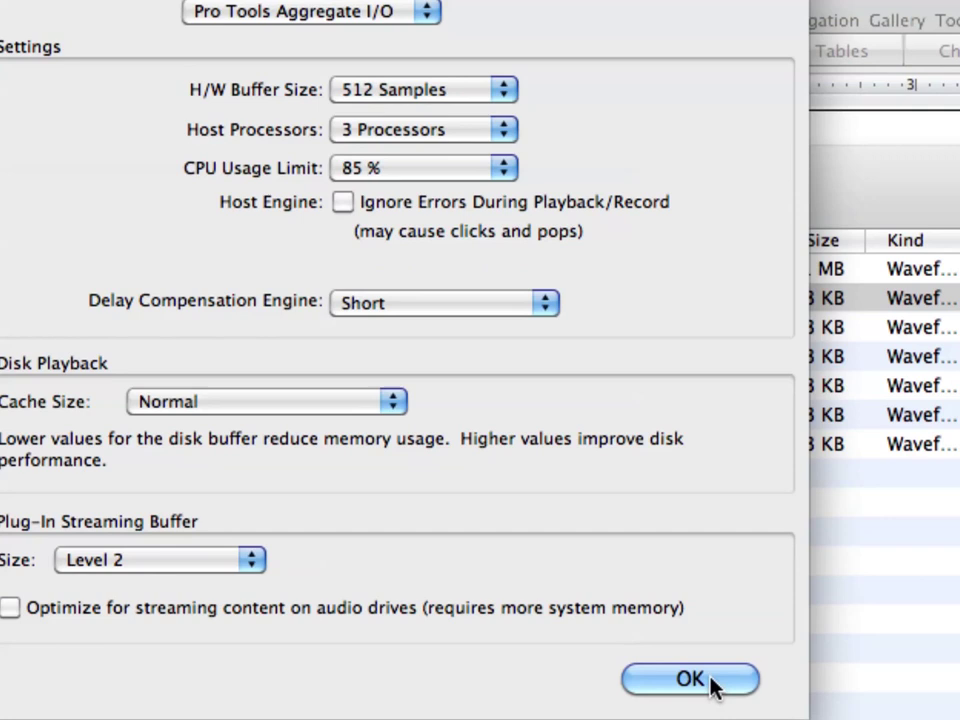
pyautogui.click(714, 686)
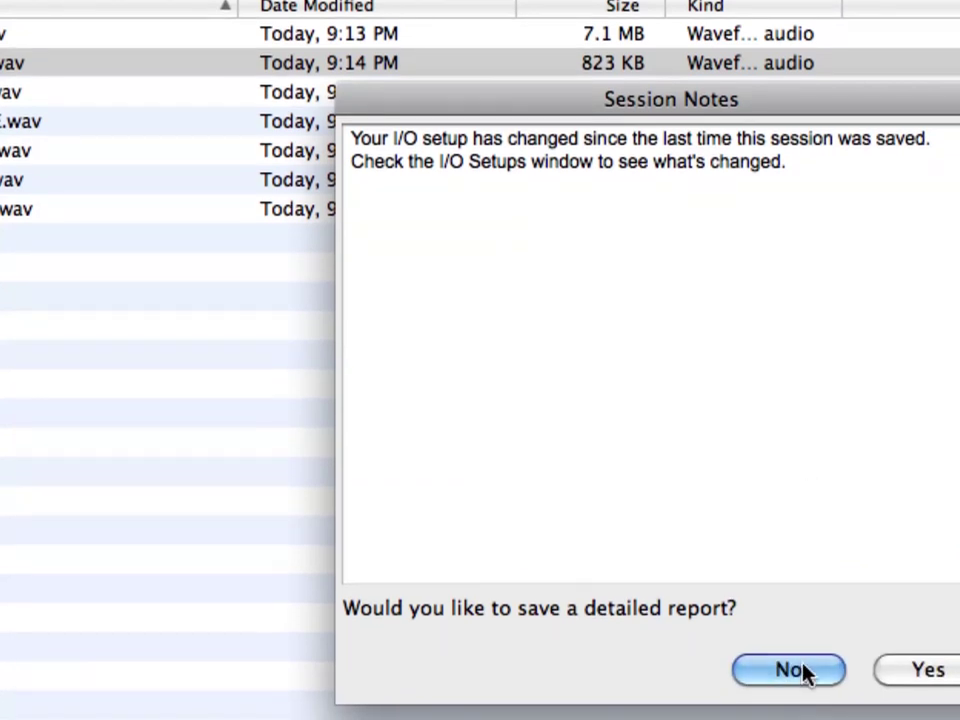
# Step: Decline the session report, replace all input paths from Analog 1-2 through S/PDIF Left-Right with the defaults in I/O Setup, and apply
pyautogui.click(790, 718)
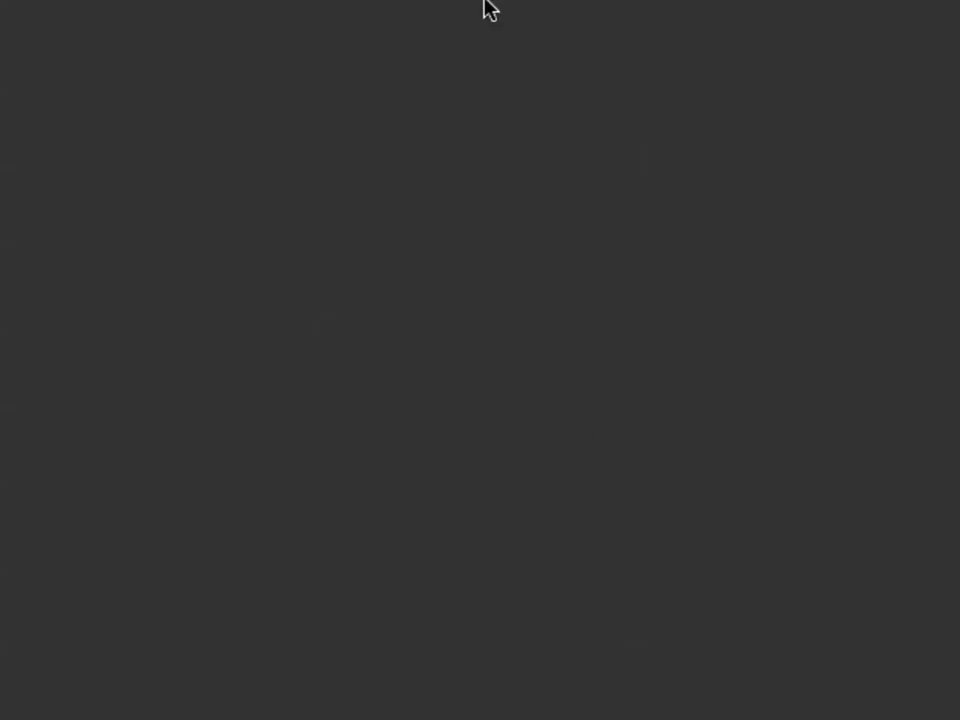
pyautogui.moveTo(463, 4)
pyautogui.click(407, 9)
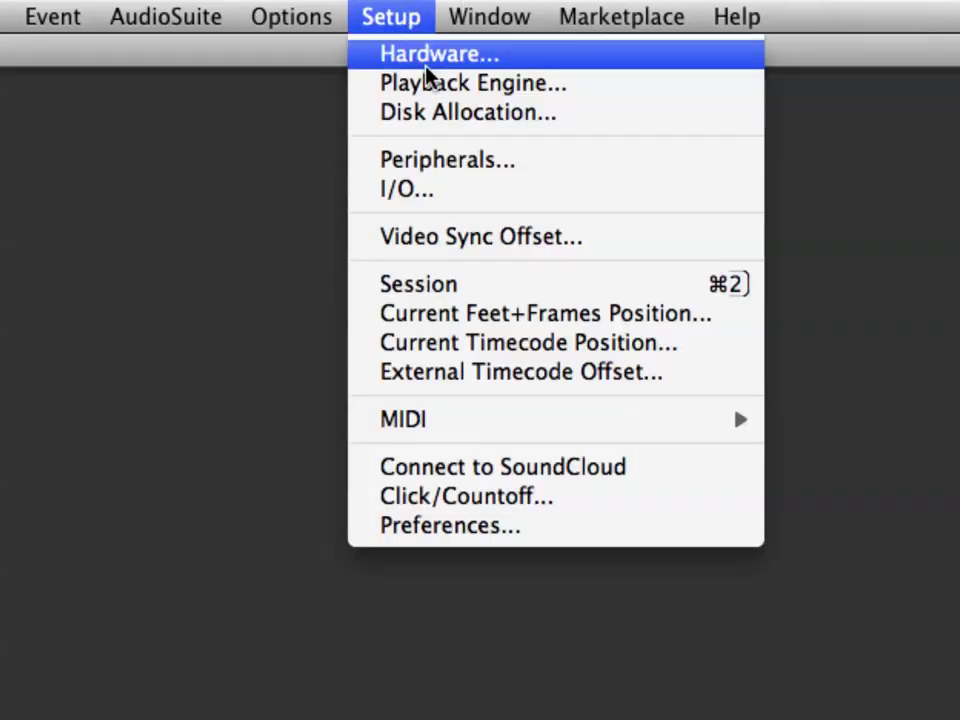
pyautogui.click(452, 190)
pyautogui.moveTo(370, 298); pyautogui.dragTo(276, 71)
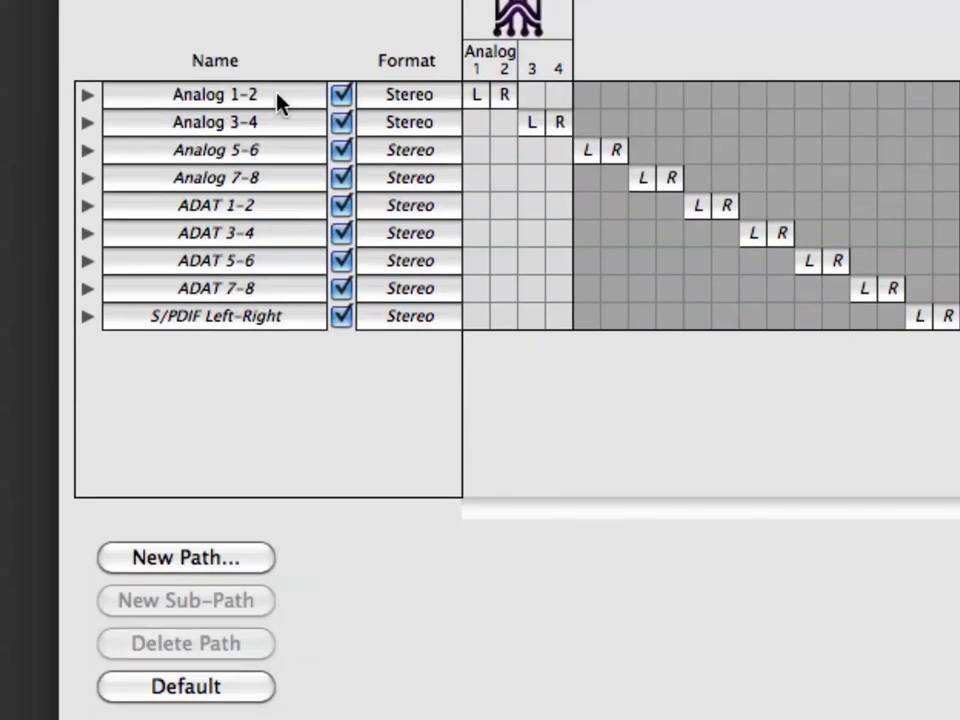
pyautogui.click(279, 104)
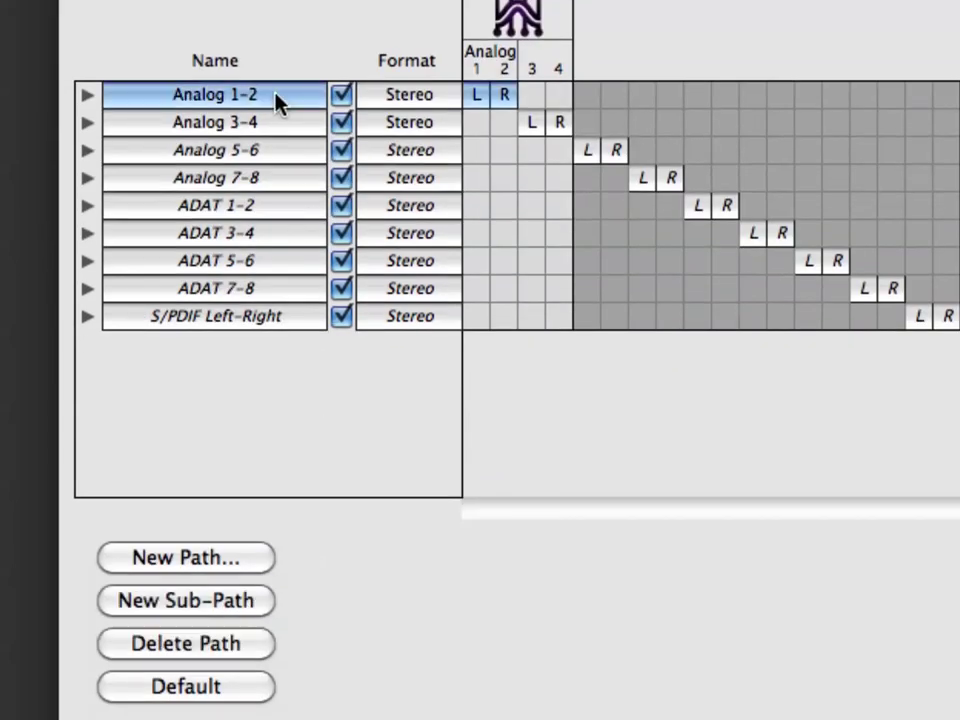
pyautogui.keyDown('shift'); pyautogui.click(286, 317); pyautogui.keyUp('shift')
pyautogui.click(234, 643)
pyautogui.click(251, 686)
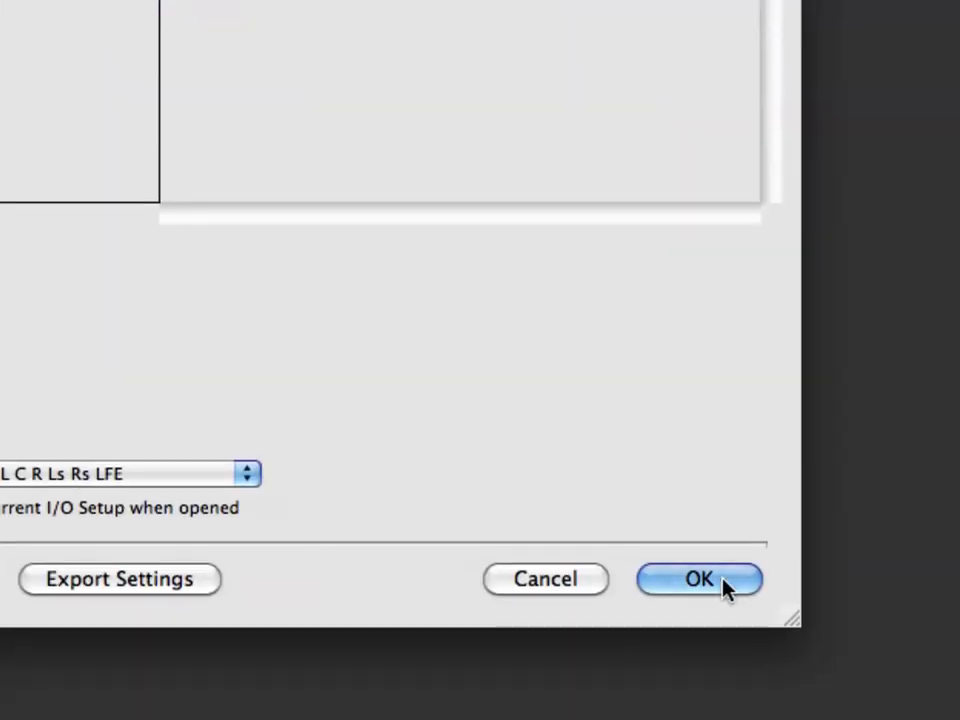
pyautogui.click(700, 580)
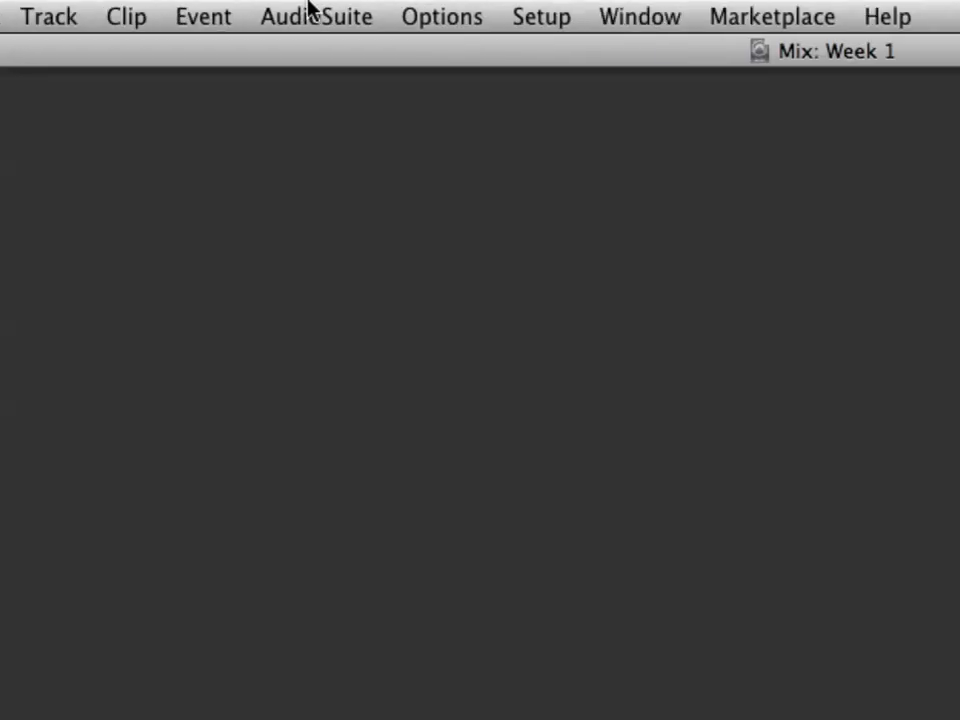
# Step: Reopen I/O Setup to check the default input paths for Pro Tools Aggregate I/O, and cancel it
pyautogui.click(525, 12)
pyautogui.click(572, 198)
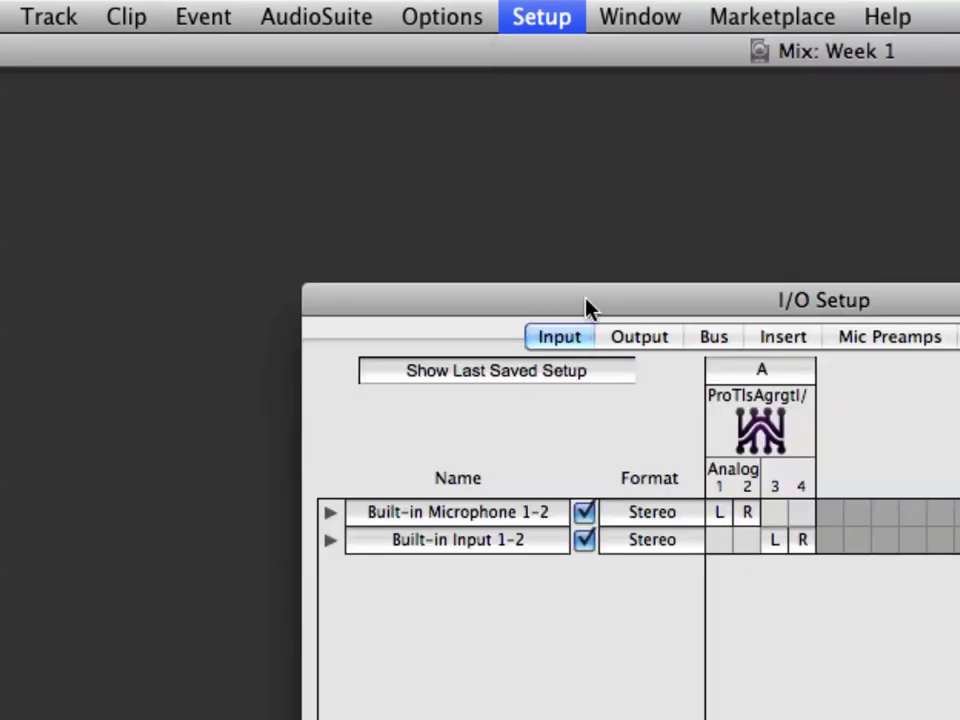
pyautogui.moveTo(585, 296); pyautogui.dragTo(255, 46)
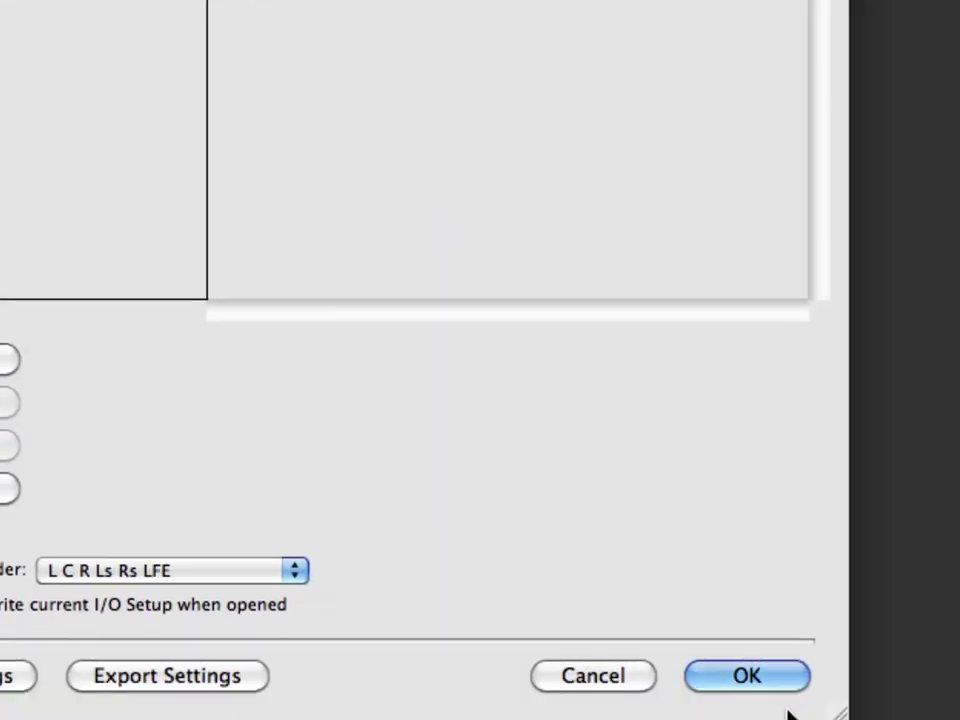
pyautogui.click(585, 686)
# Step: Change the playback engine to 003, accept saving and reopening the session, and decline the detailed report
pyautogui.click(370, 20)
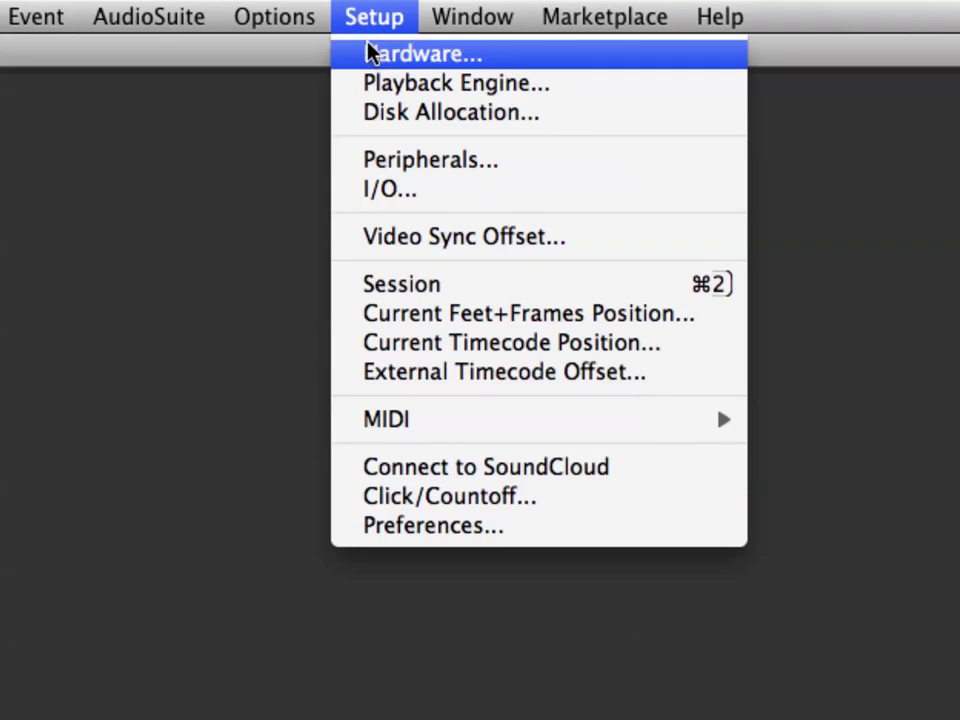
pyautogui.click(407, 88)
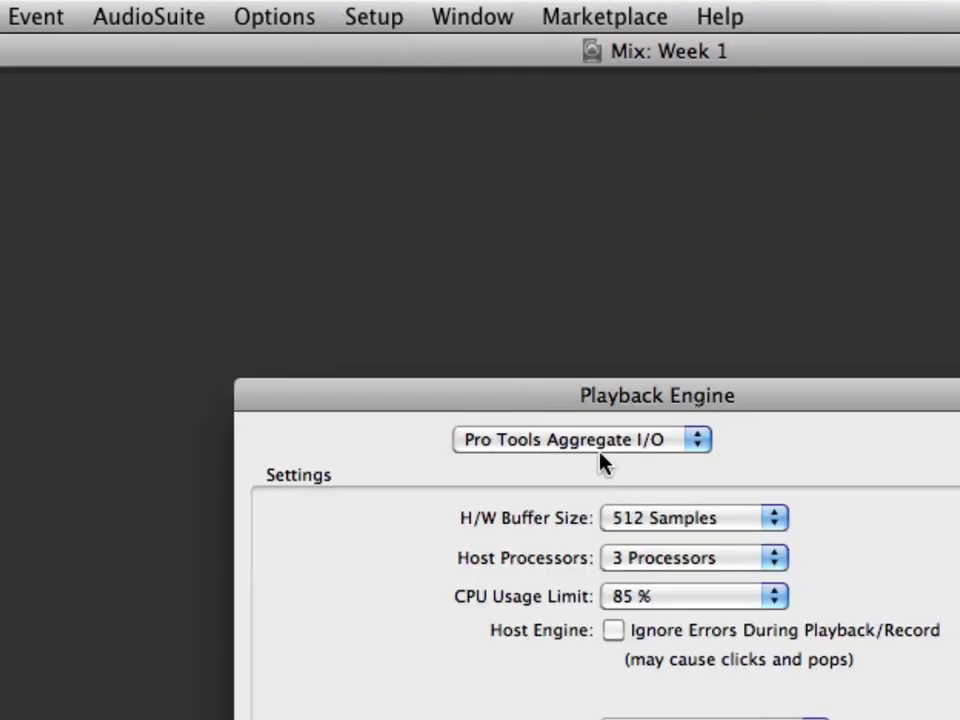
pyautogui.click(601, 447)
pyautogui.click(568, 343)
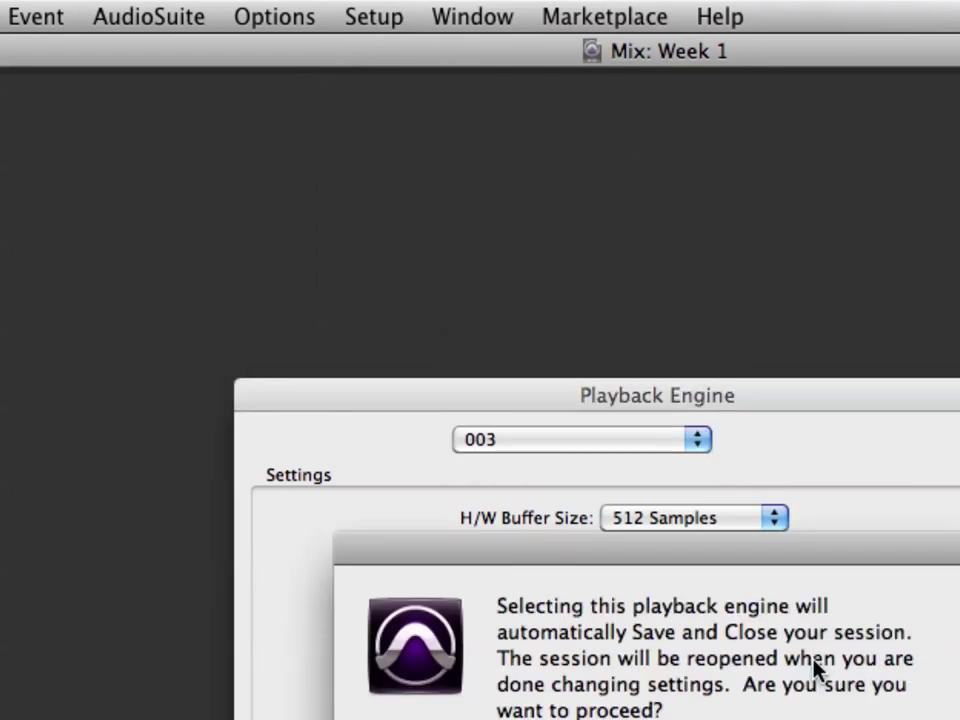
pyautogui.click(846, 444)
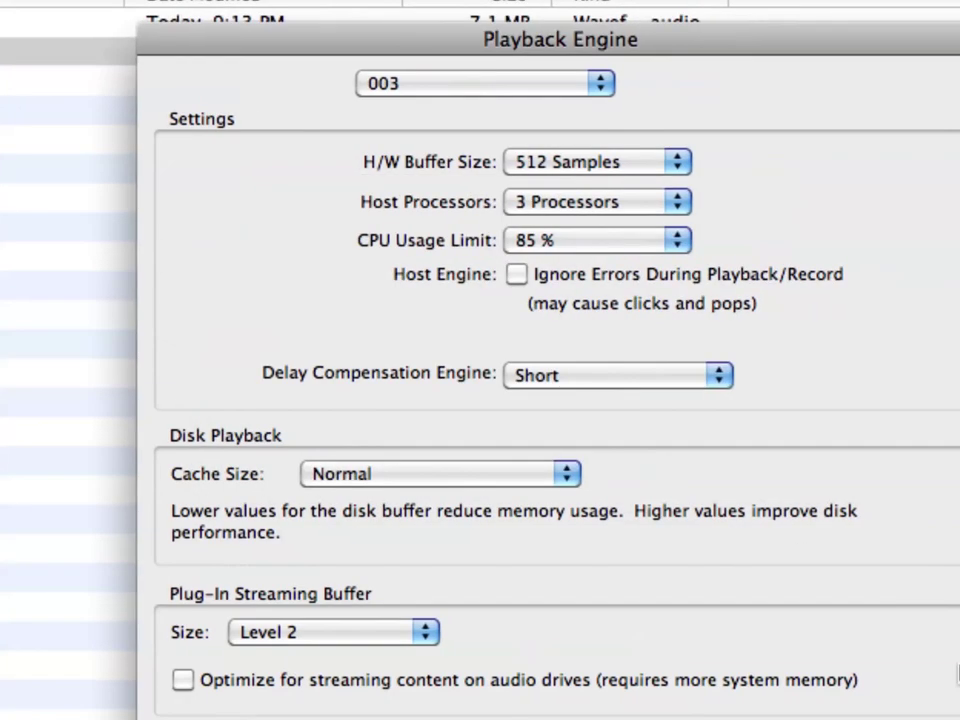
pyautogui.click(707, 551)
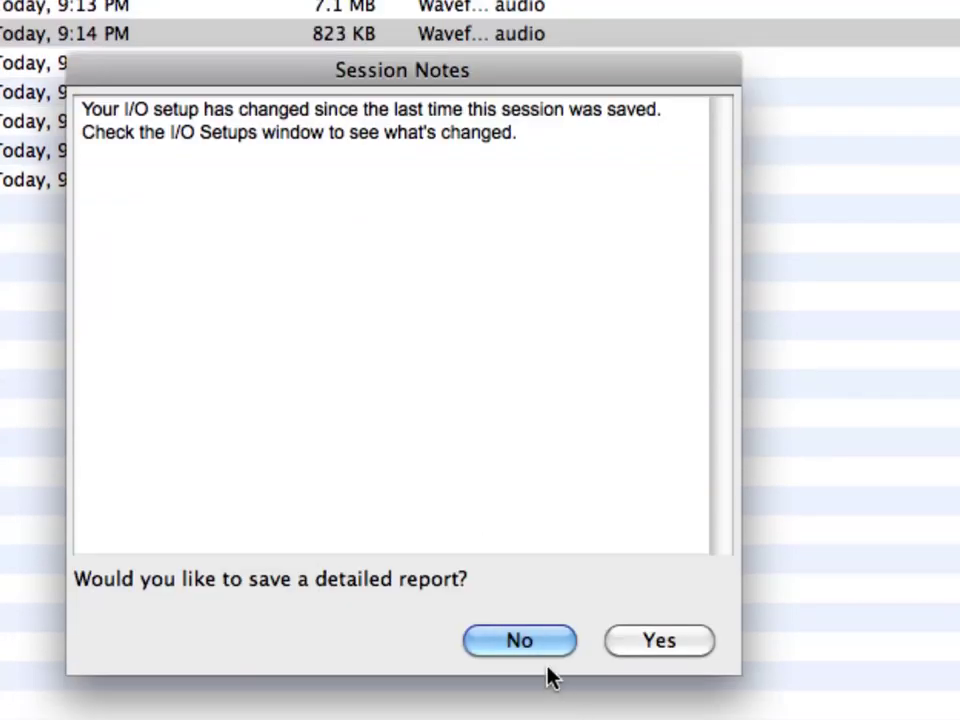
pyautogui.click(536, 646)
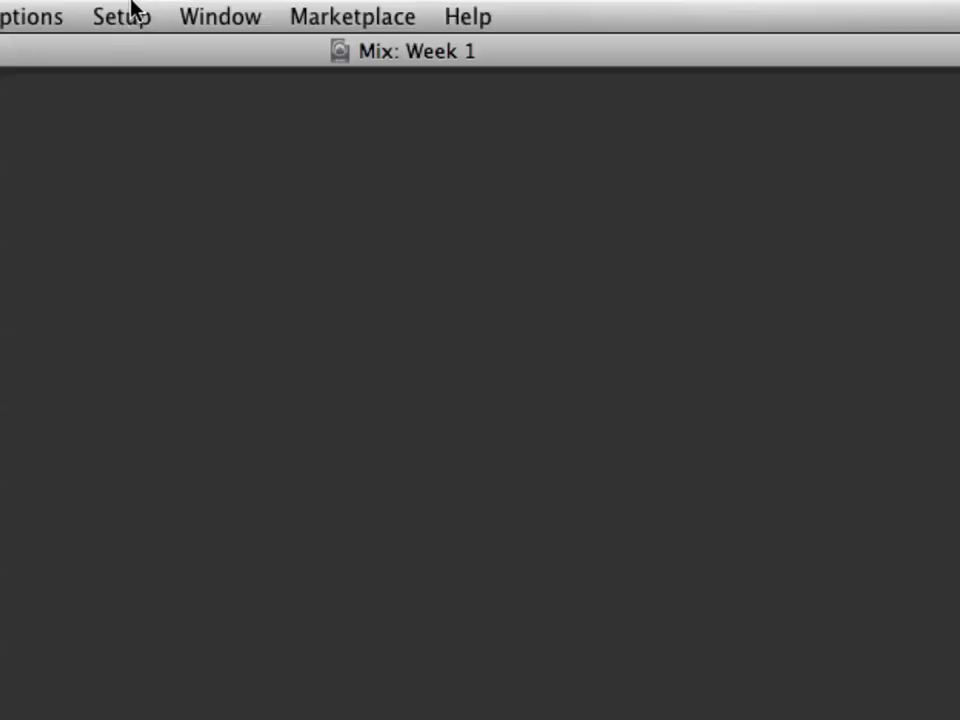
# Step: Open the input paths in I/O Setup and select Built-in Microphone 1-2 together with Built-in Input 1-2
pyautogui.click(128, 12)
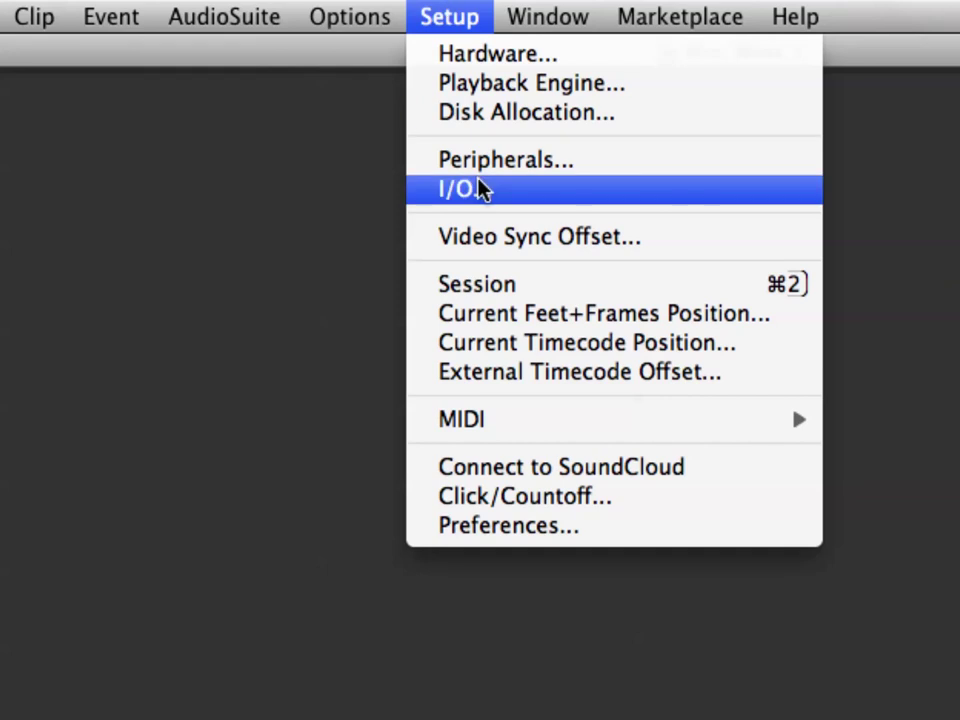
pyautogui.click(483, 189)
pyautogui.moveTo(467, 304); pyautogui.dragTo(261, 75)
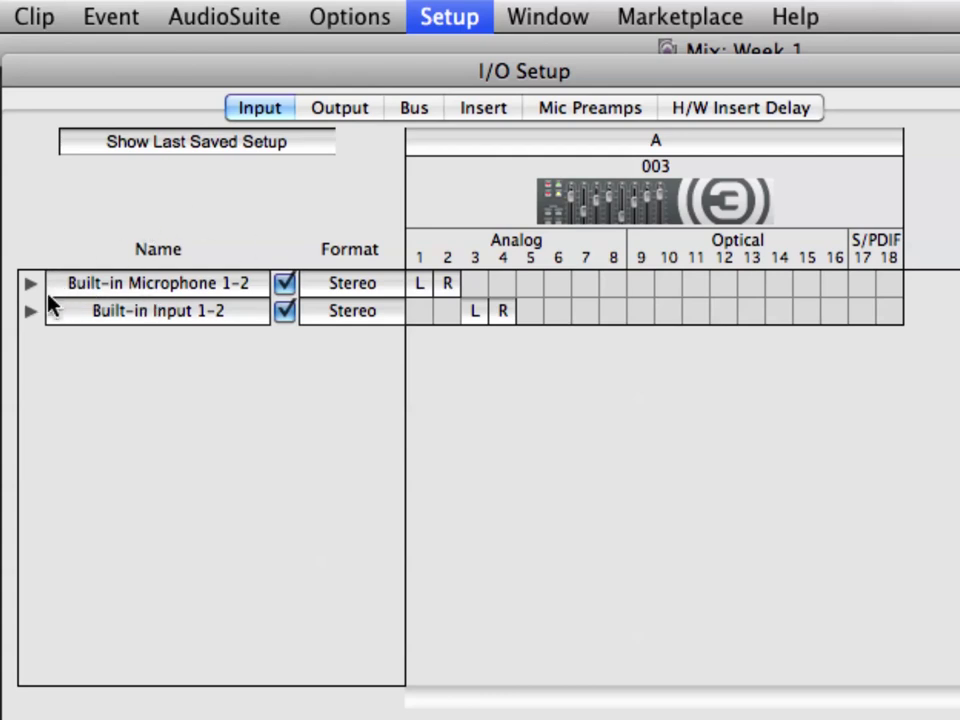
pyautogui.click(161, 287)
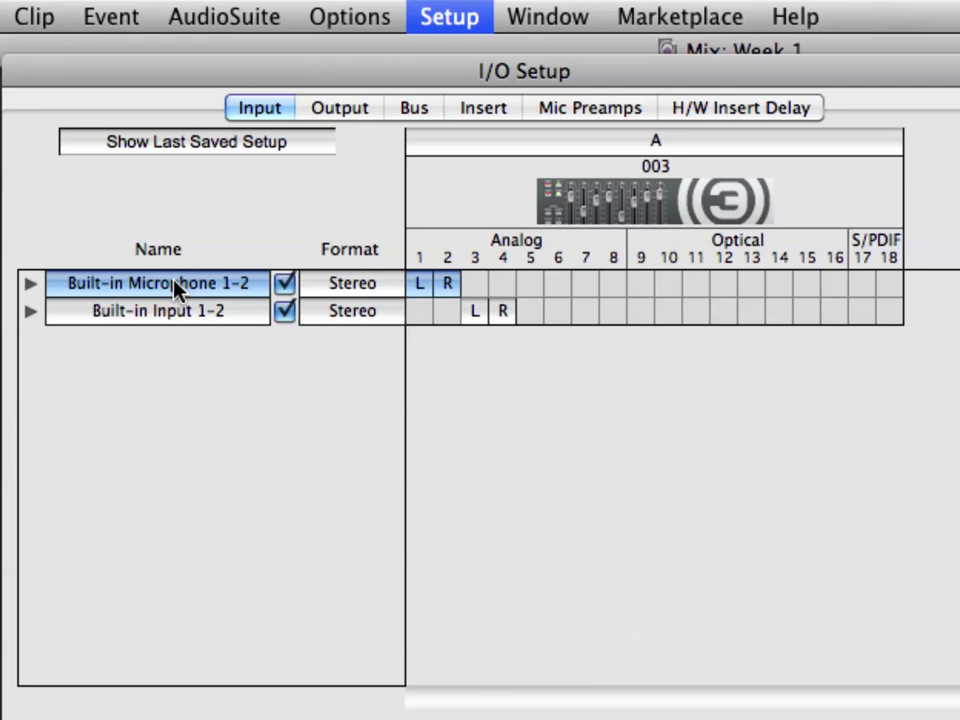
pyautogui.click(180, 312)
pyautogui.click(175, 287)
pyautogui.keyDown('shift'); pyautogui.click(175, 313); pyautogui.keyUp('shift')
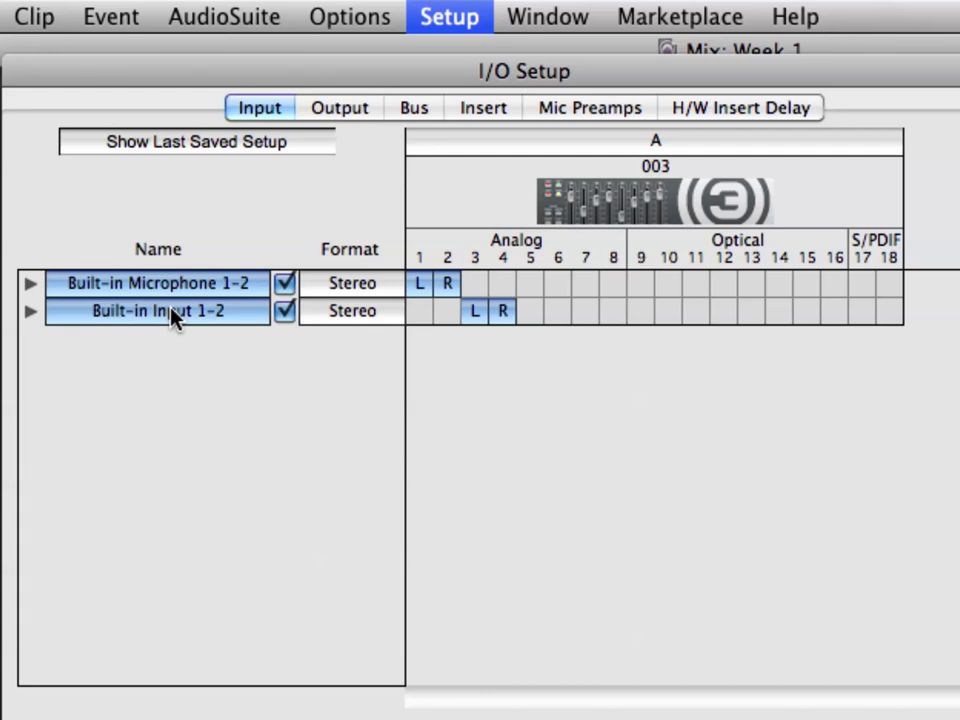
pyautogui.doubleClick(171, 309)
pyautogui.click(170, 314)
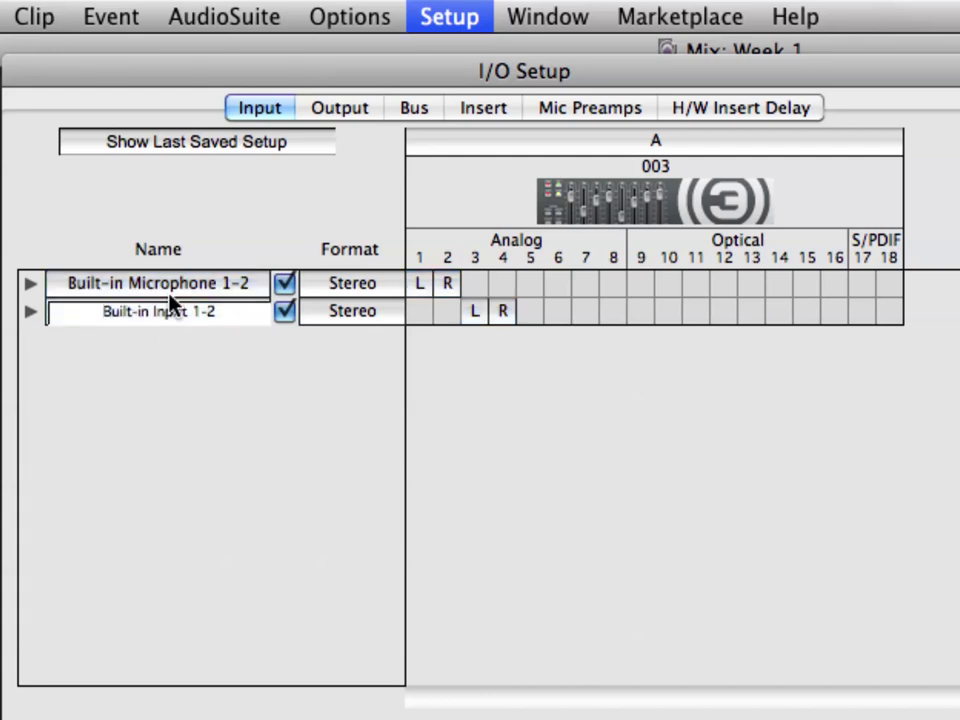
pyautogui.click(170, 290)
pyautogui.keyDown('shift'); pyautogui.click(165, 312); pyautogui.keyUp('shift')
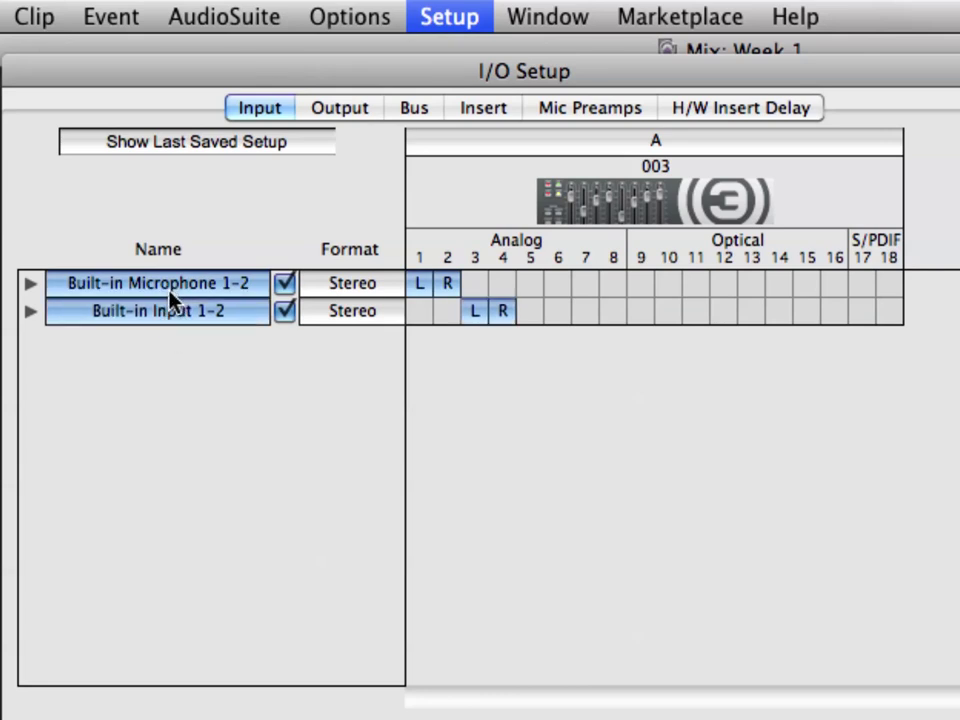
pyautogui.click(165, 316)
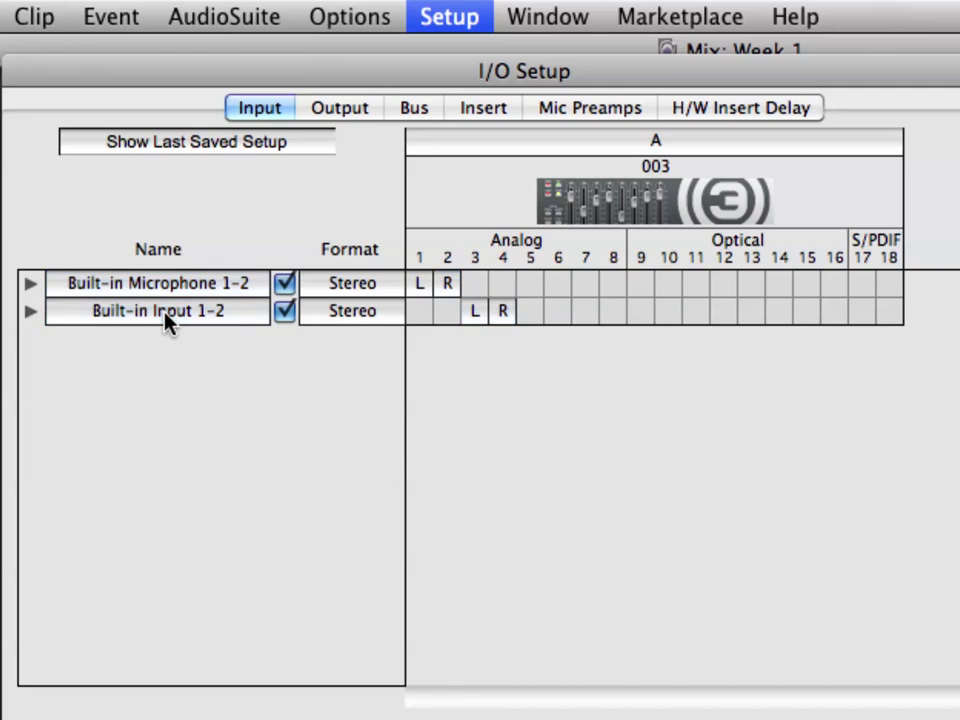
pyautogui.keyDown('alt'); pyautogui.click(165, 316); pyautogui.keyUp('alt')
pyautogui.doubleClick(165, 316)
pyautogui.click(166, 317)
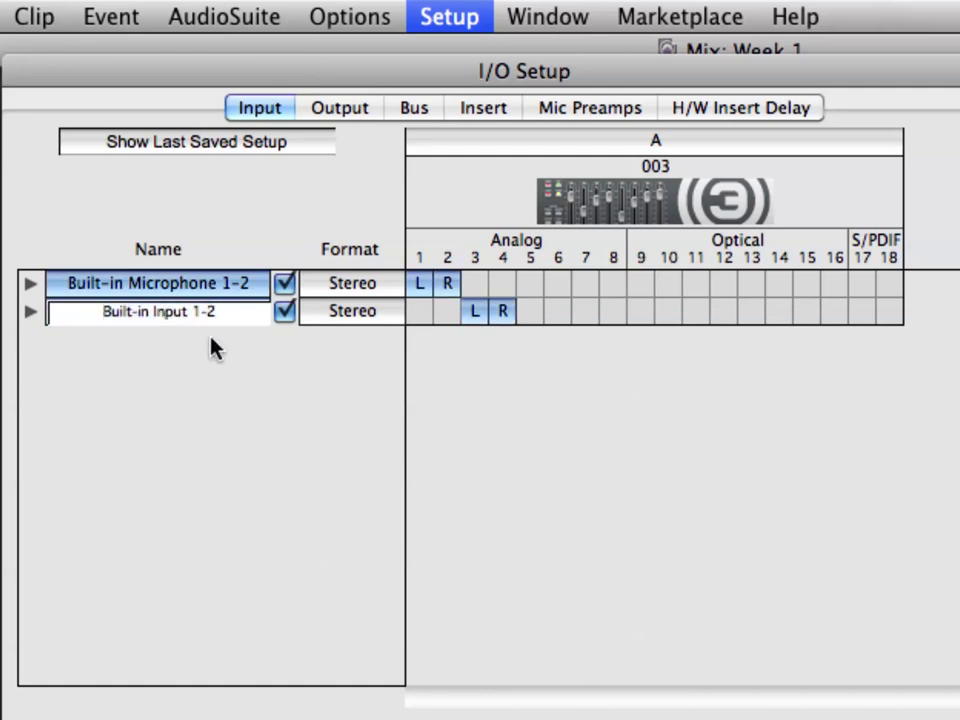
pyautogui.click(240, 286)
pyautogui.doubleClick(226, 311)
pyautogui.click(226, 312)
pyautogui.click(215, 288)
pyautogui.click(212, 308)
pyautogui.click(212, 283)
pyautogui.click(215, 310)
pyautogui.click(212, 290)
pyautogui.click(213, 304)
pyautogui.click(214, 286)
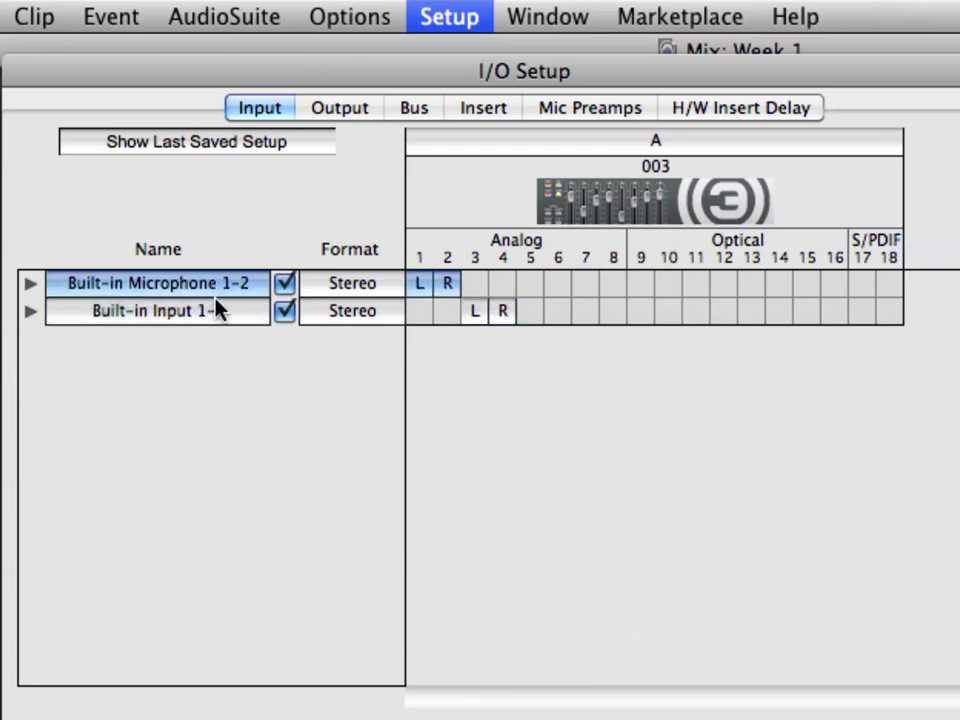
pyautogui.click(214, 304)
pyautogui.click(214, 285)
pyautogui.click(216, 303)
pyautogui.click(212, 288)
# Step: Expand Built-in Microphone 1-2, delete both built-in input paths together, and restore the default input paths for the 003
pyautogui.click(212, 286)
pyautogui.keyDown('shift'); pyautogui.click(207, 314); pyautogui.keyUp('shift')
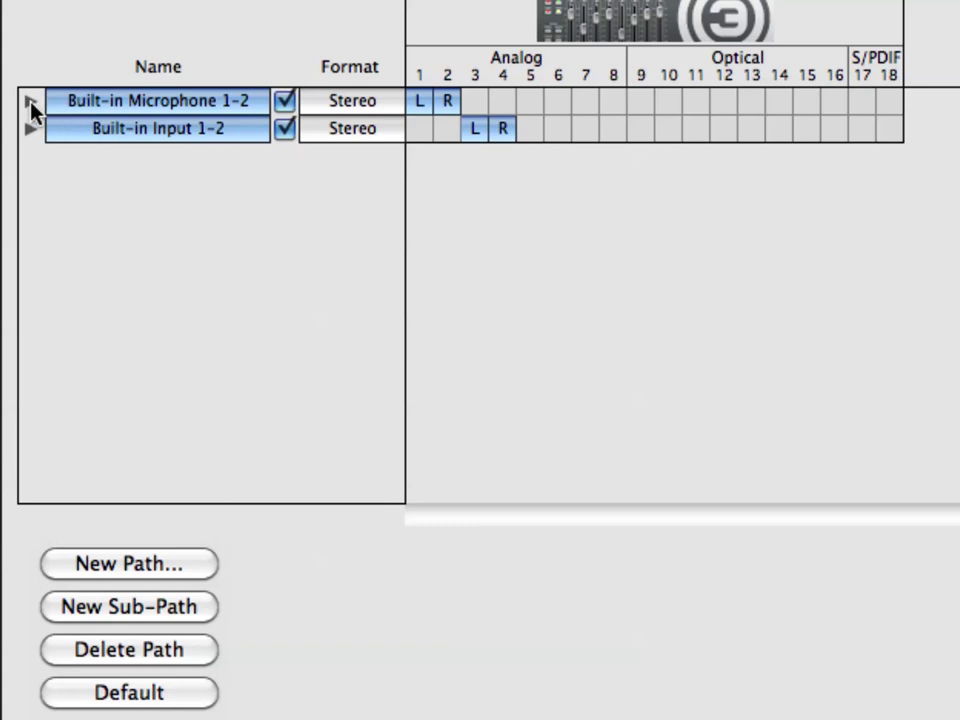
pyautogui.click(31, 102)
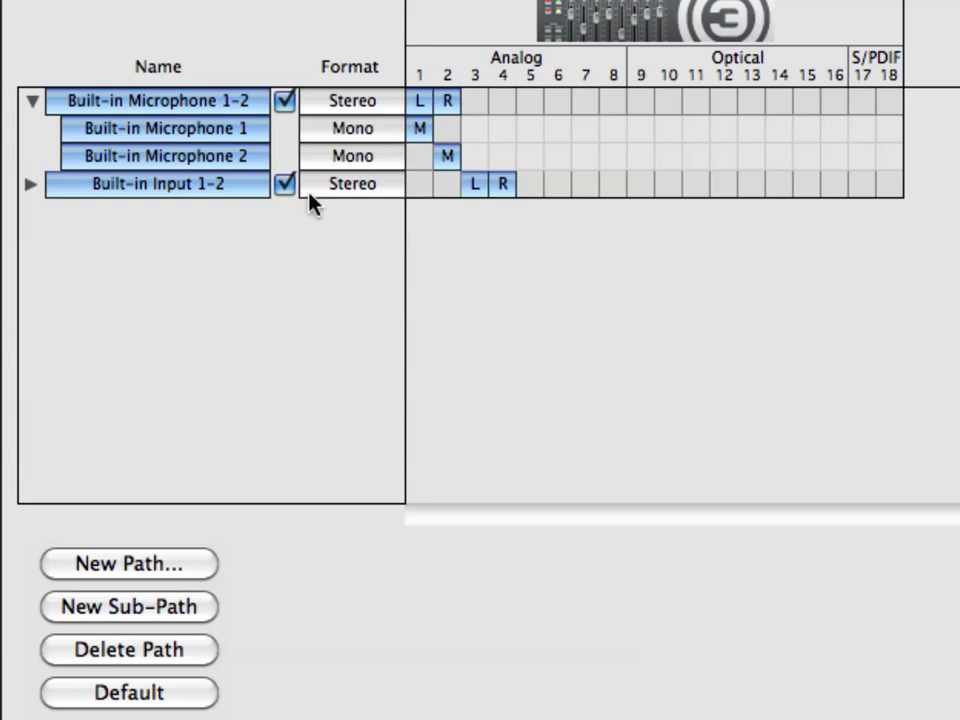
pyautogui.click(187, 652)
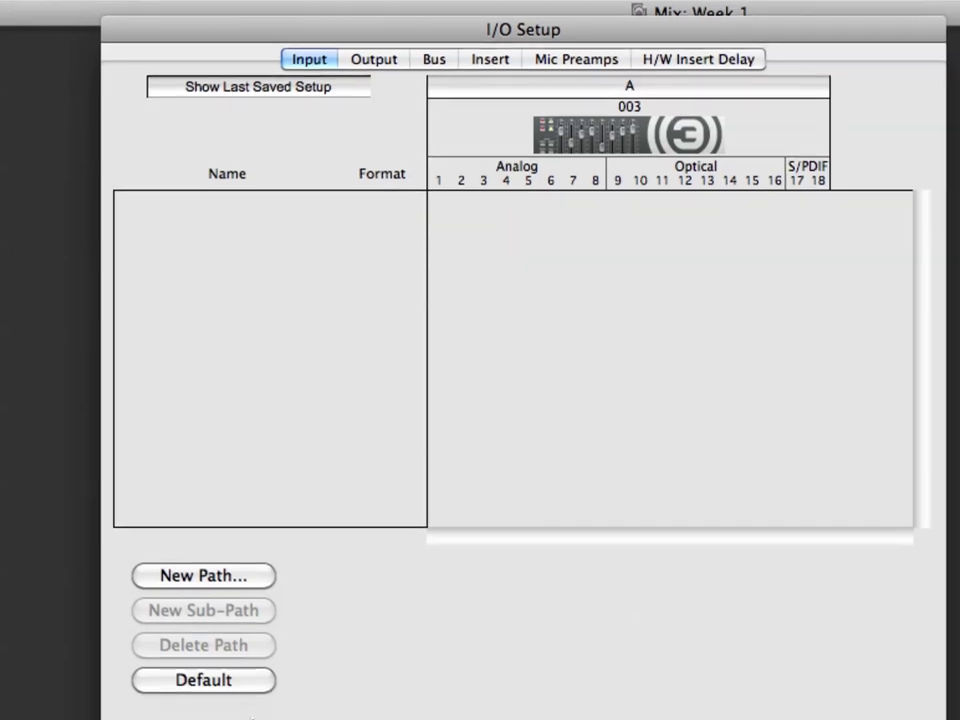
pyautogui.click(250, 662)
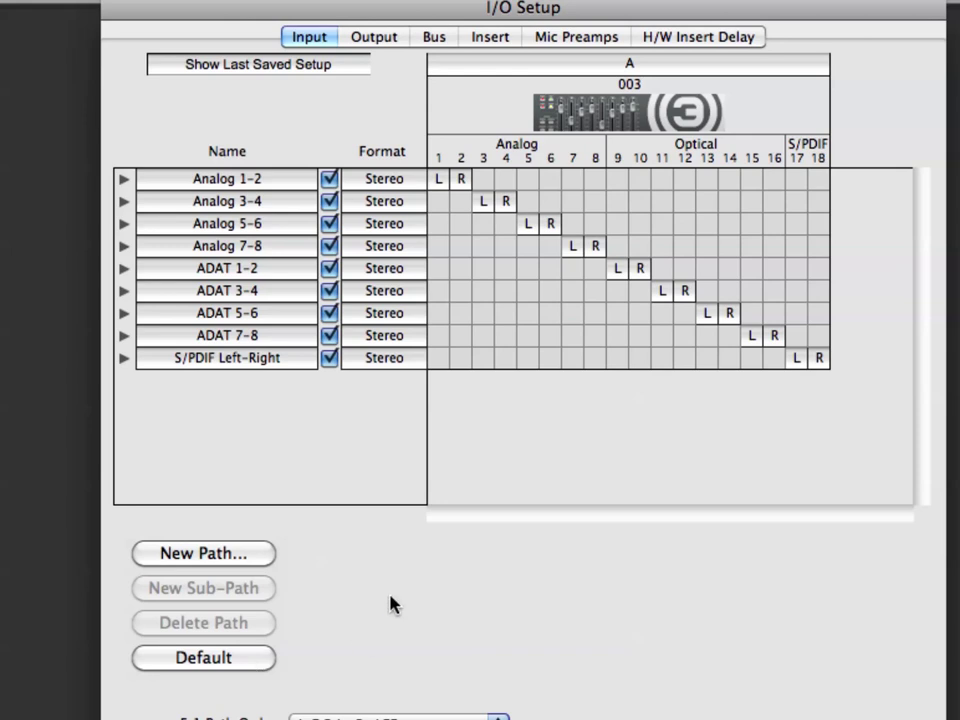
# Step: Delete all output paths in I/O Setup, accepting the removal of their assignments, and restore the default output paths
pyautogui.click(384, 36)
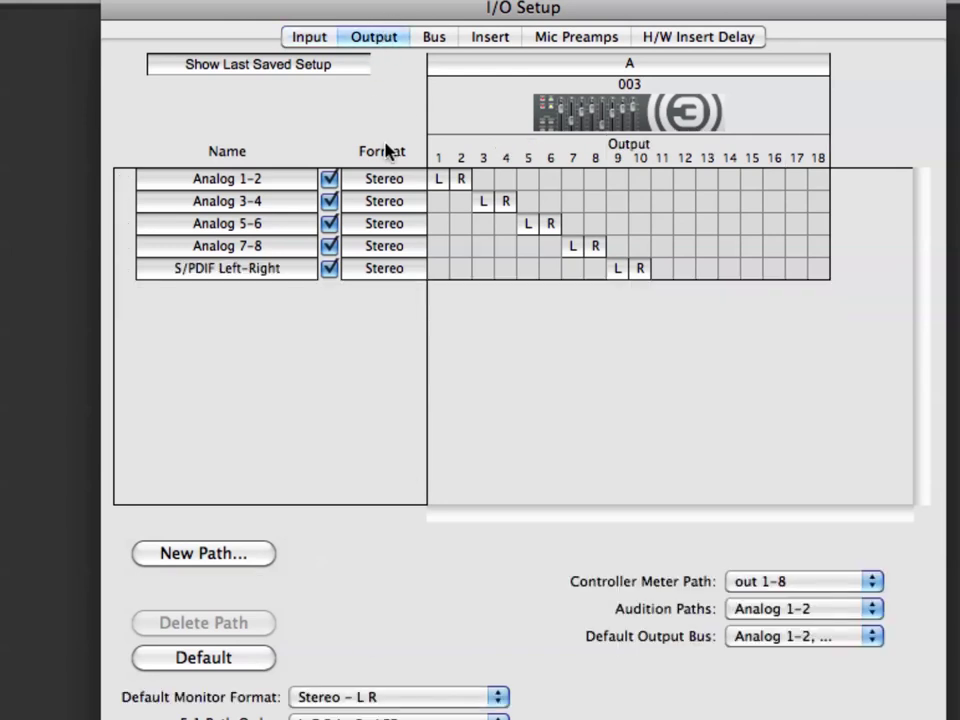
pyautogui.click(284, 186)
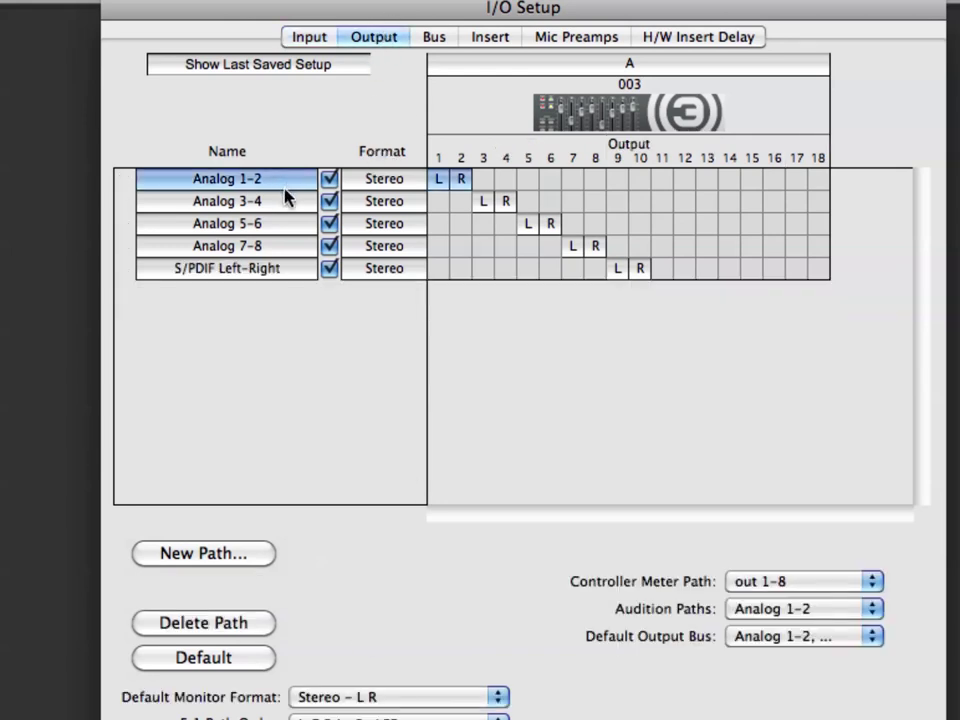
pyautogui.keyDown('shift'); pyautogui.click(276, 268); pyautogui.keyUp('shift')
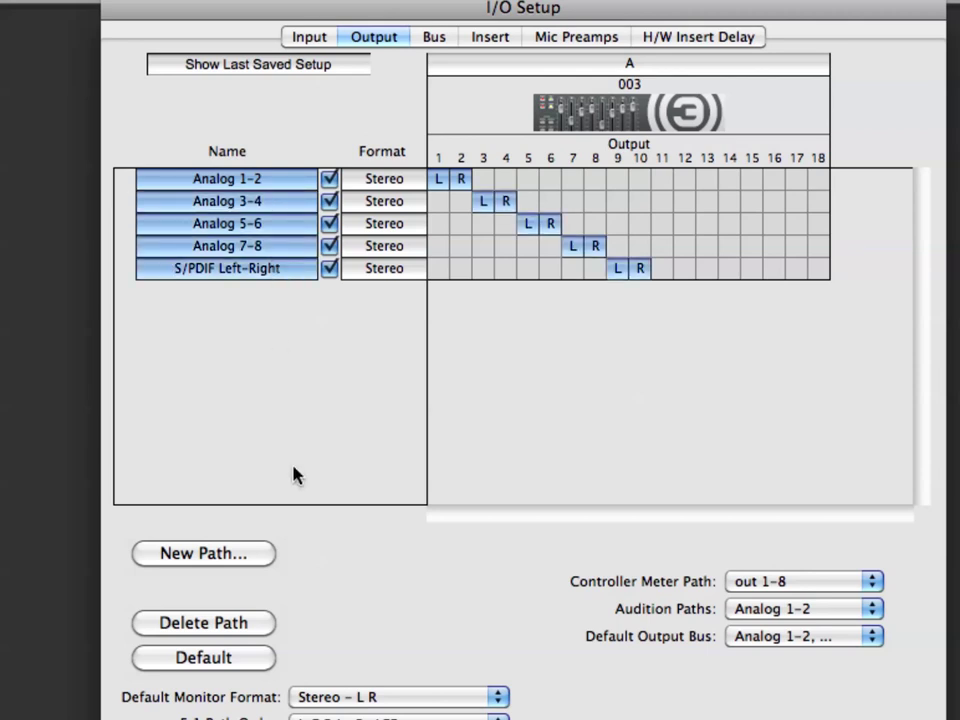
pyautogui.click(268, 622)
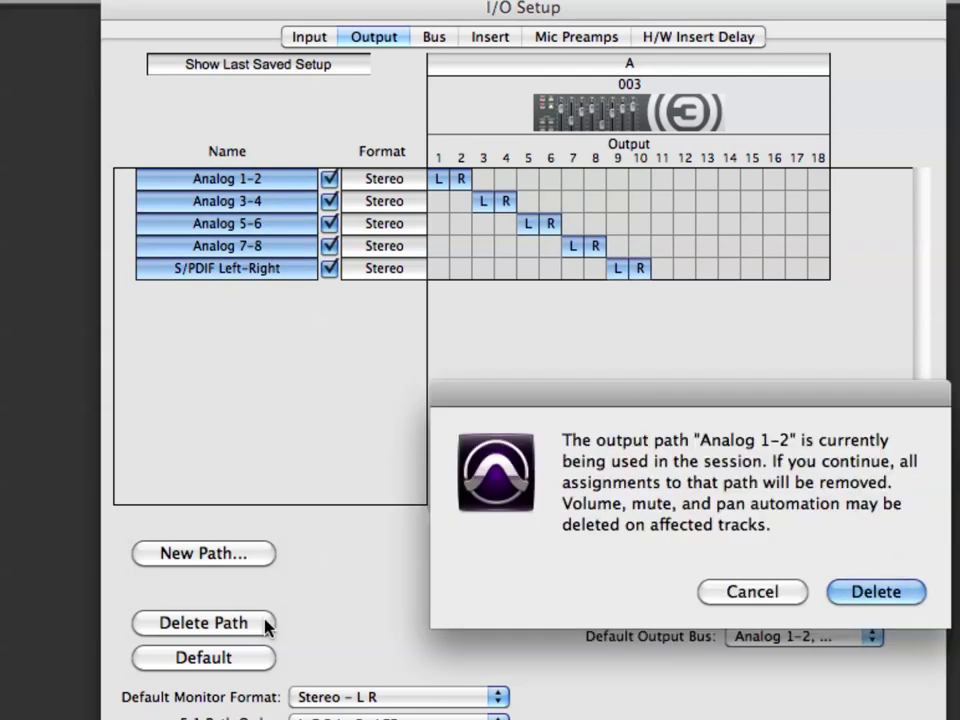
pyautogui.click(895, 596)
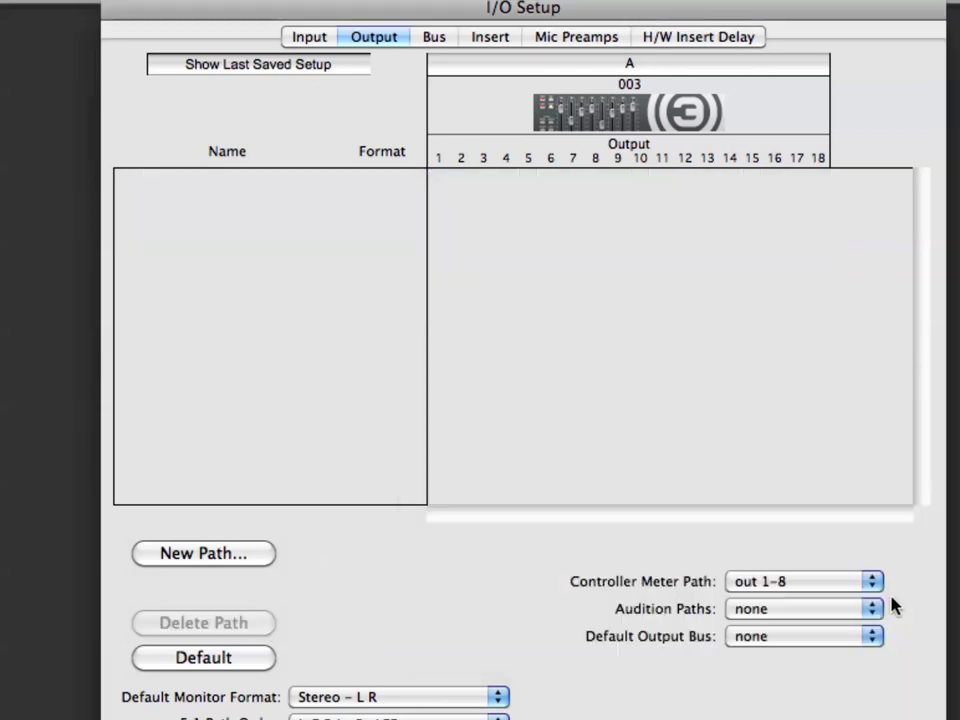
pyautogui.click(266, 657)
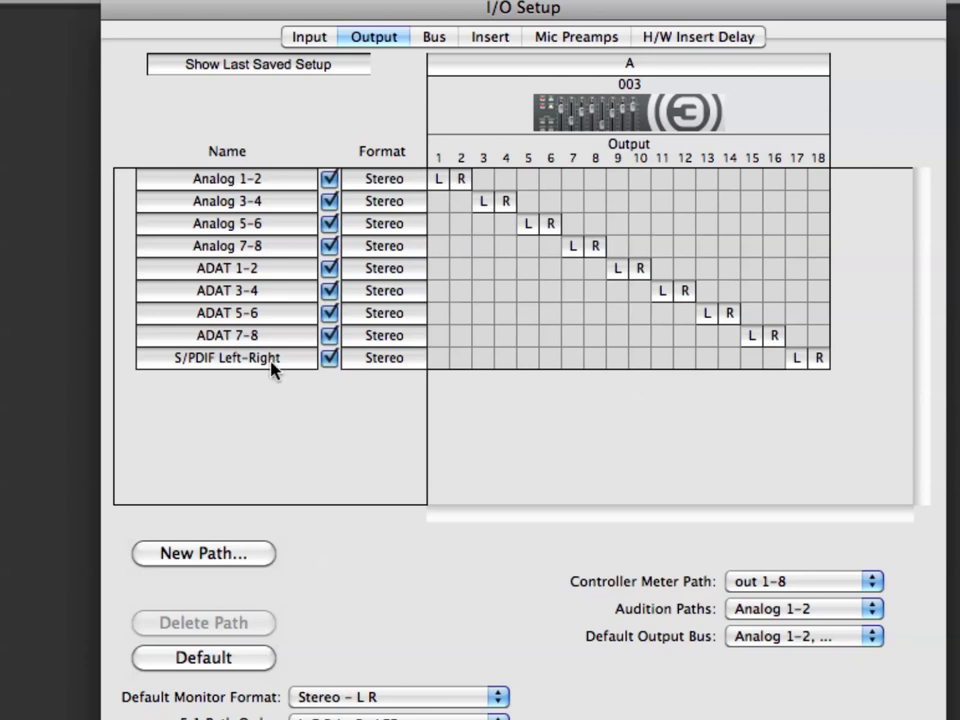
# Step: Delete all output paths from Analog 1-2 through S/PDIF Left-Right
pyautogui.click(256, 177)
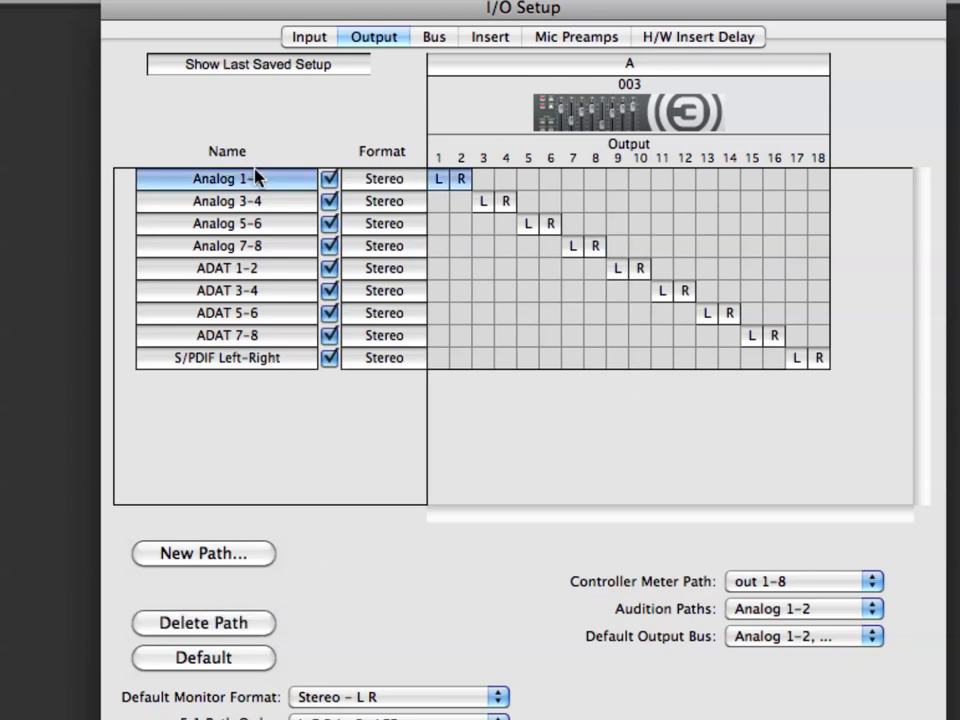
pyautogui.keyDown('shift'); pyautogui.click(286, 357); pyautogui.keyUp('shift')
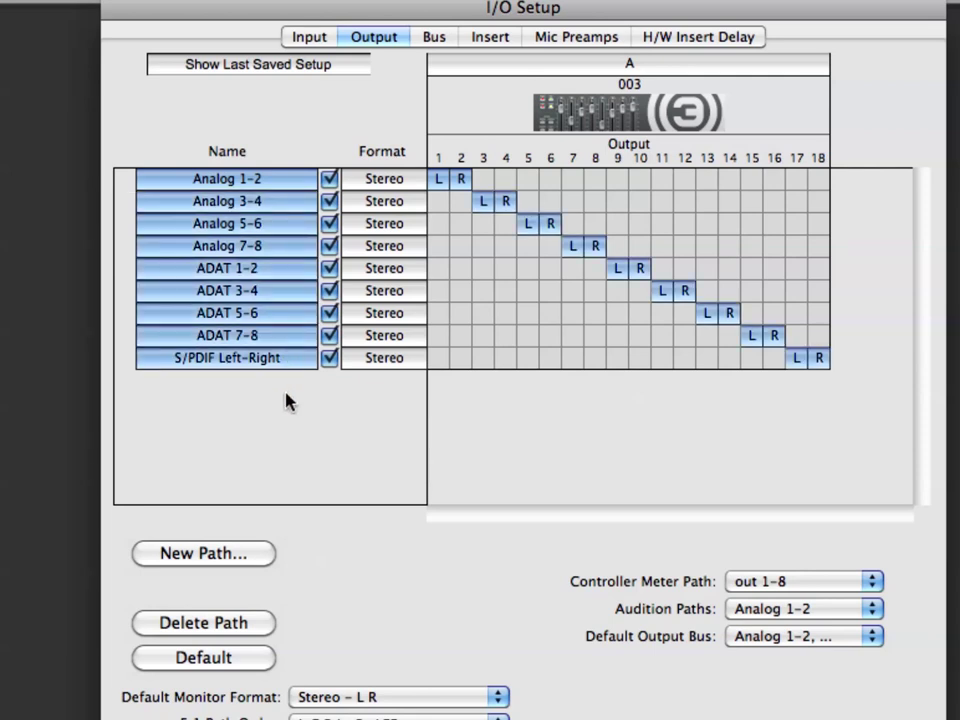
pyautogui.click(242, 622)
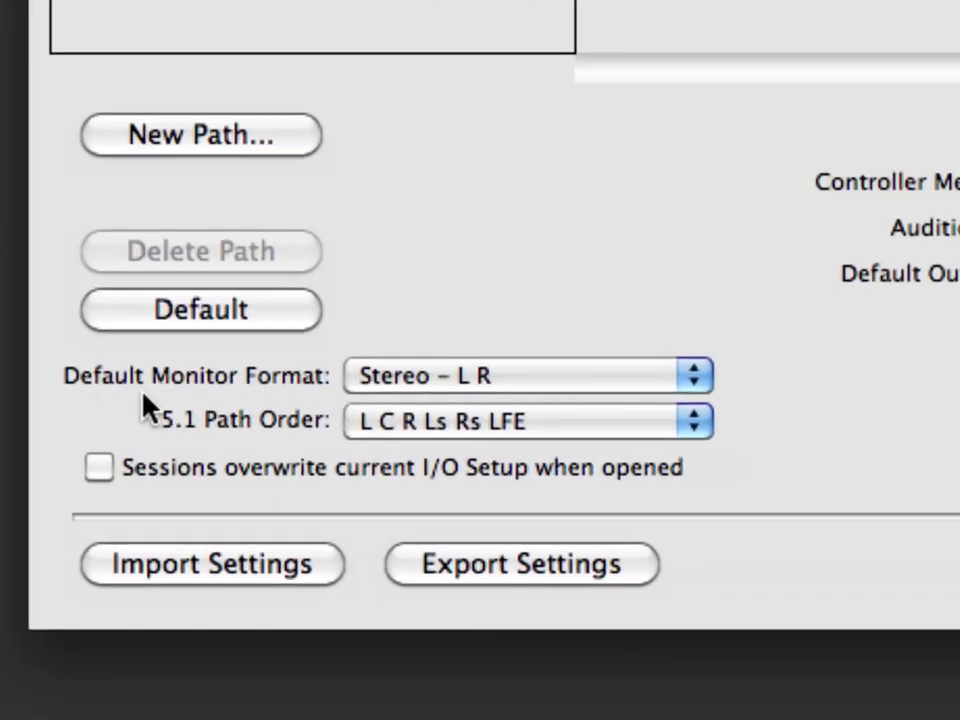
# Step: Set the default monitor format to 5.1 – L R C LFE Ls Rs (ITC/SMPTE), restore the default output paths and accept the I/O Setup
pyautogui.click(405, 385)
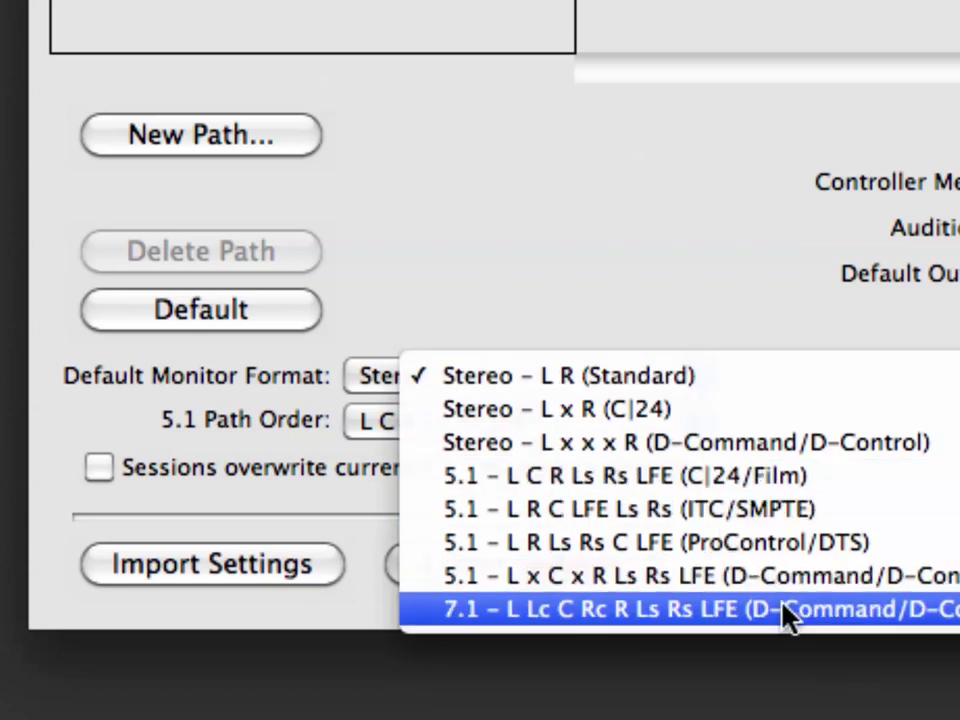
pyautogui.click(771, 511)
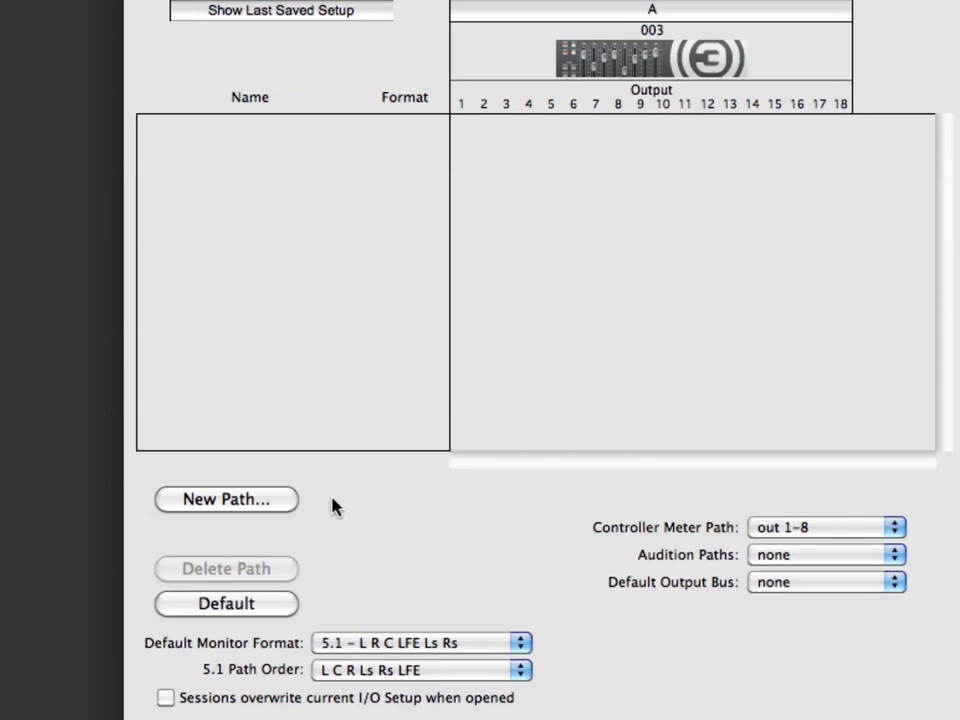
pyautogui.click(247, 602)
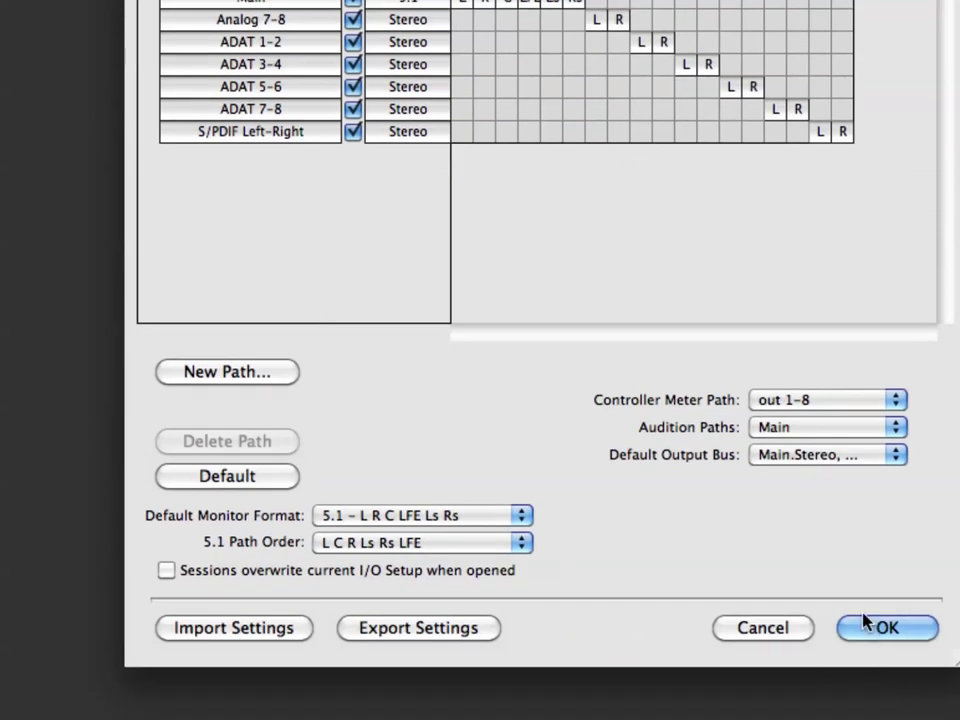
pyautogui.click(870, 625)
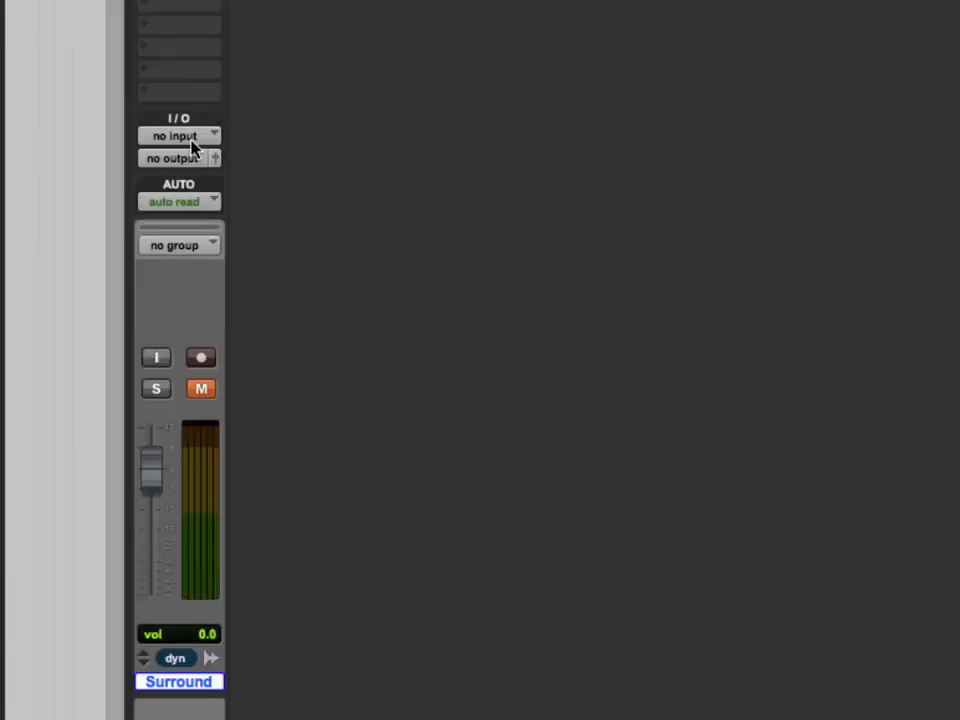
# Step: Check the Surround track's output window, route its output to Main (5.1), and view the window again before closing it
pyautogui.click(215, 160)
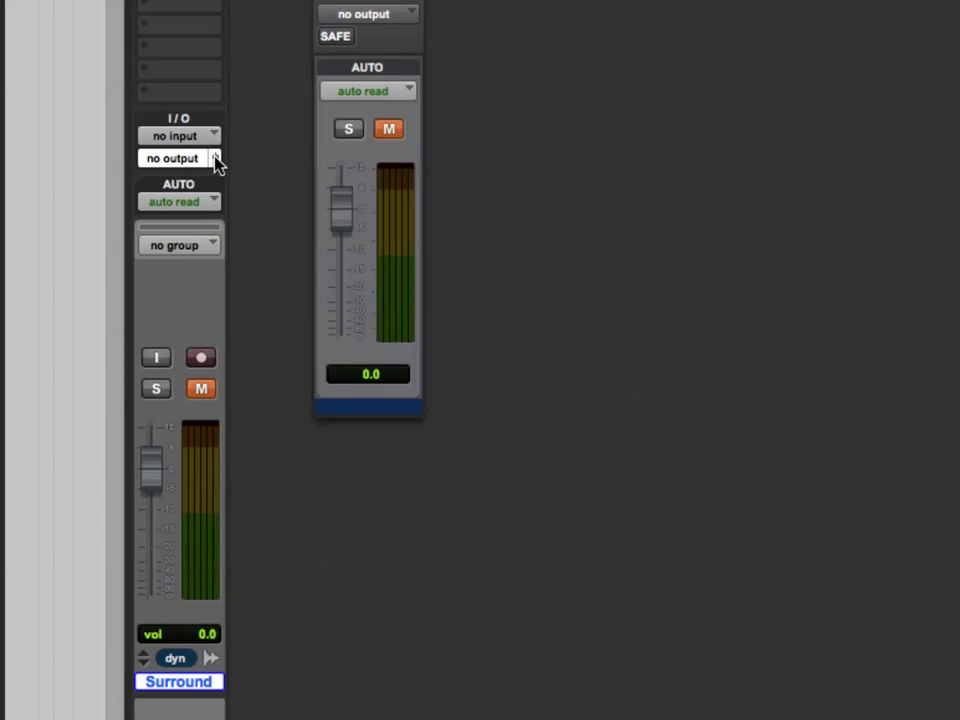
pyautogui.click(327, 97)
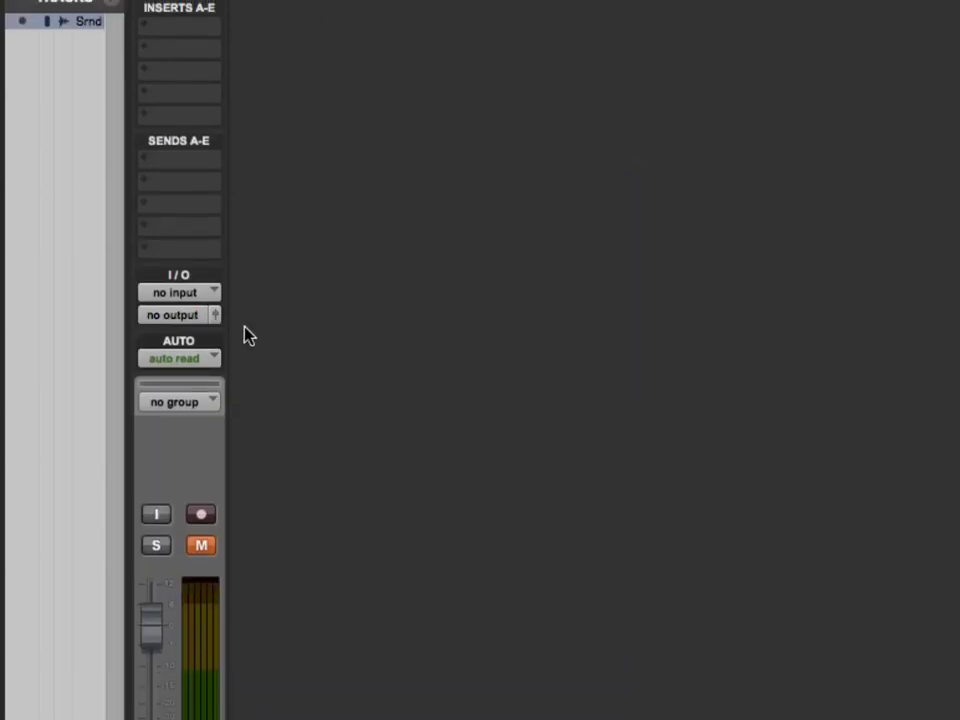
pyautogui.click(186, 318)
pyautogui.moveTo(253, 356)
pyautogui.click(358, 354)
pyautogui.click(216, 315)
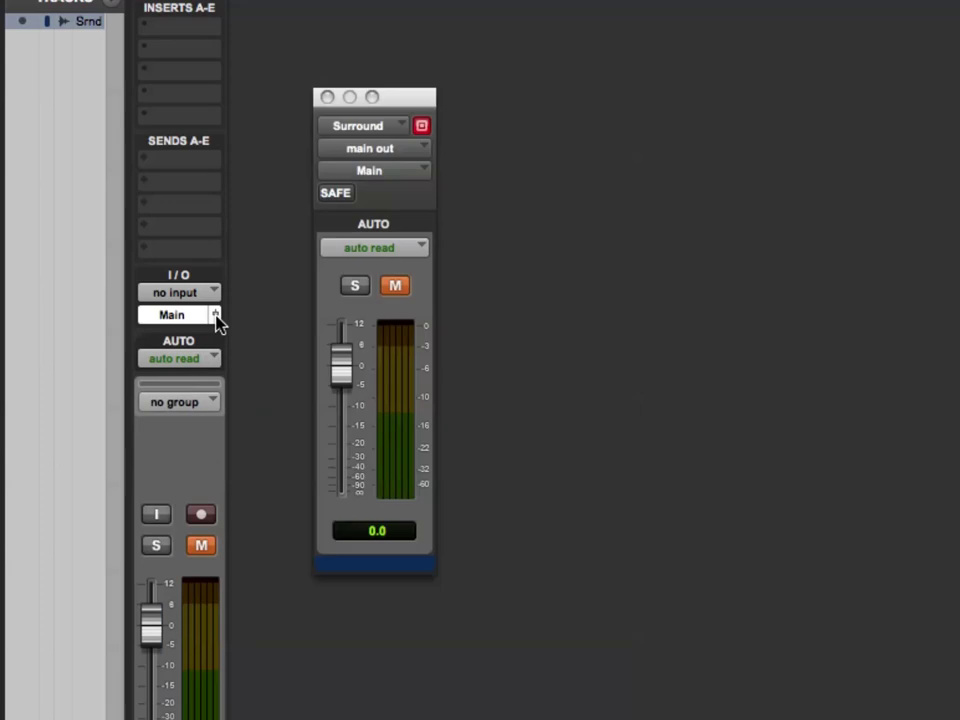
pyautogui.click(327, 97)
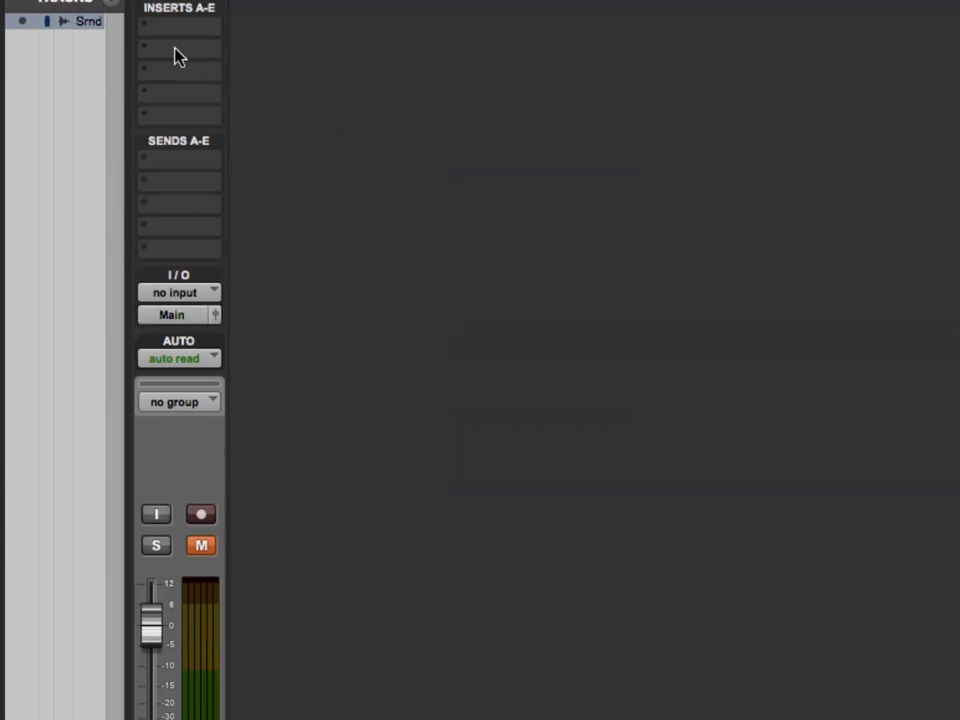
pyautogui.click(212, 292)
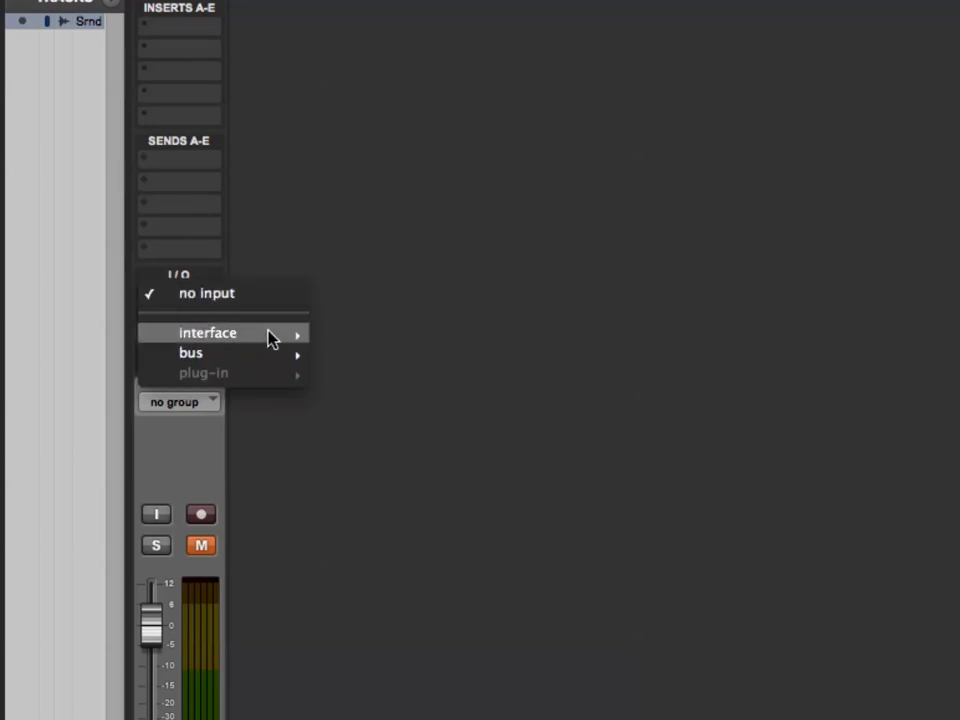
pyautogui.click(297, 259)
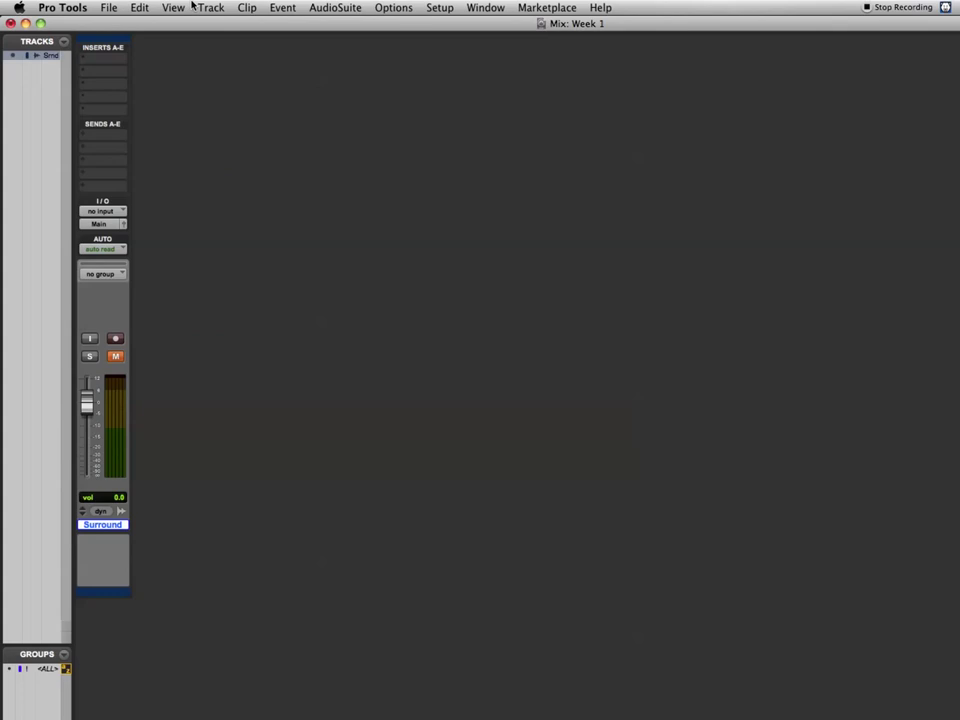
# Step: Create one new mono audio track, open its output window and route its output to Main (5.1), moving the surround panner clear of the tracks
pyautogui.press('super+shift+n')
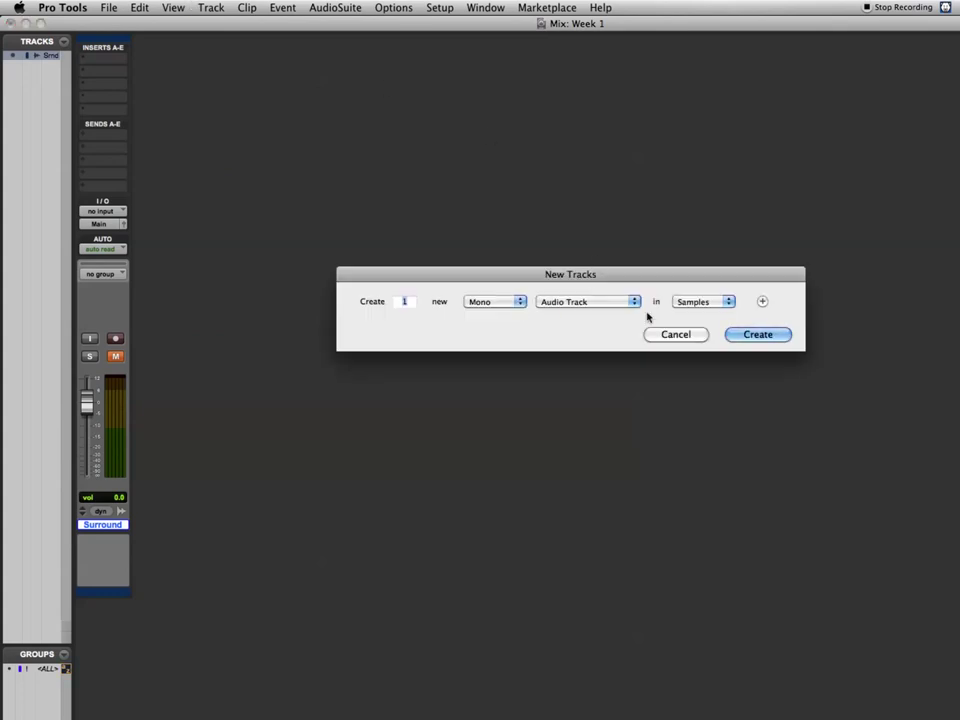
pyautogui.click(738, 335)
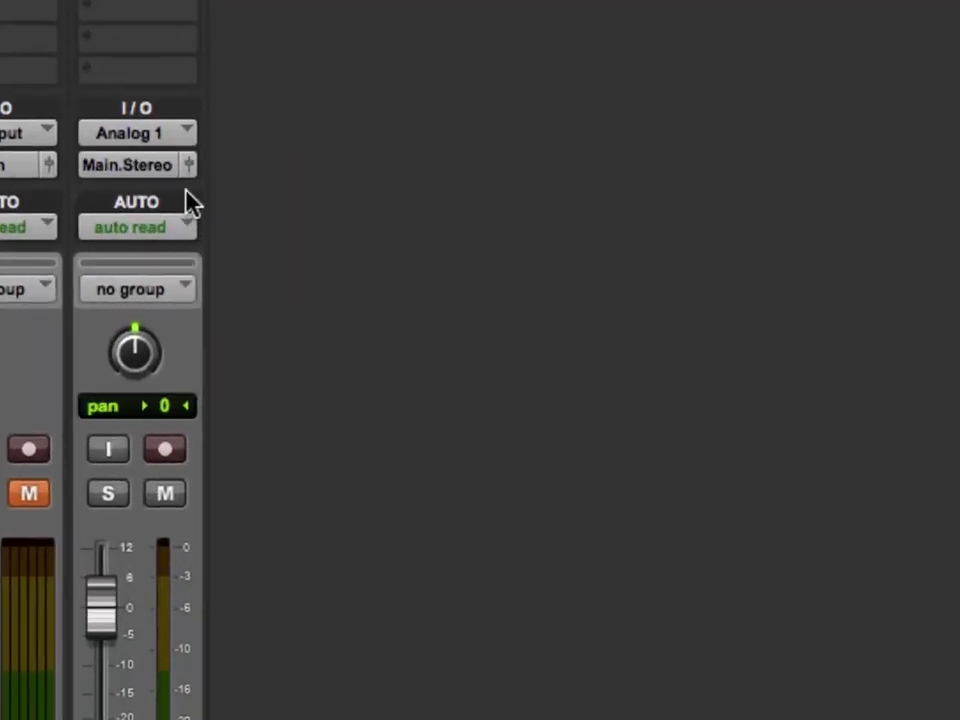
pyautogui.click(189, 166)
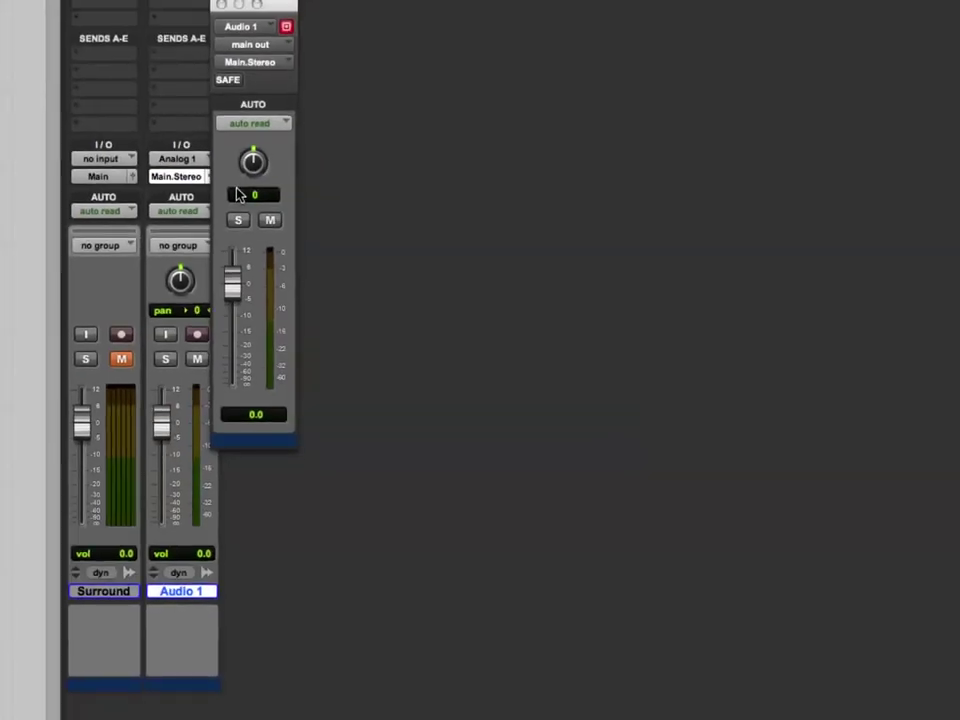
pyautogui.click(182, 180)
pyautogui.moveTo(200, 178)
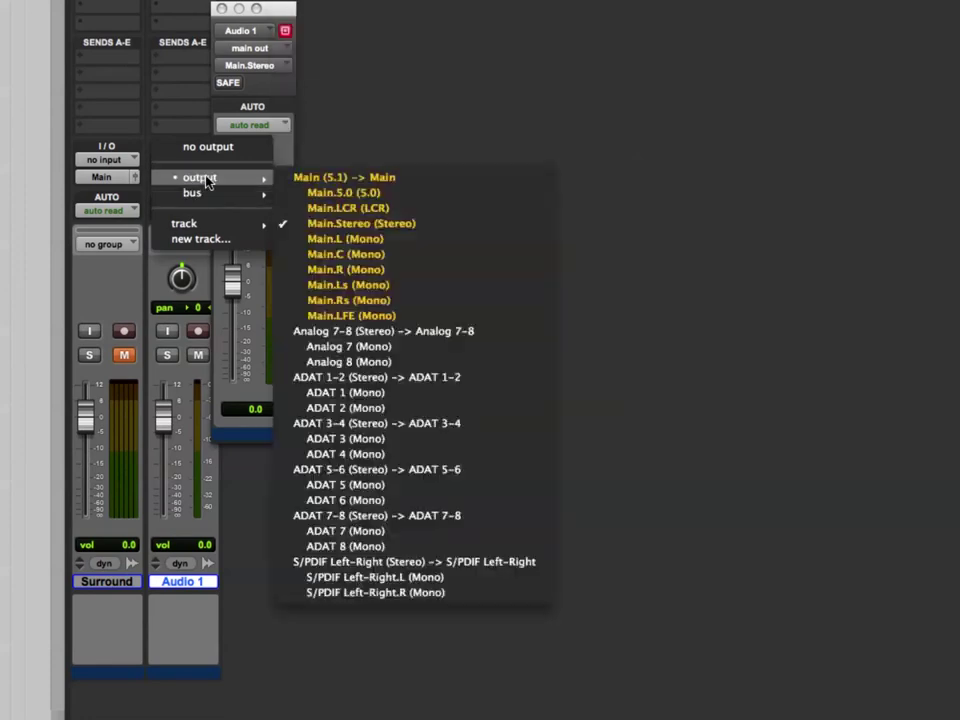
pyautogui.click(328, 180)
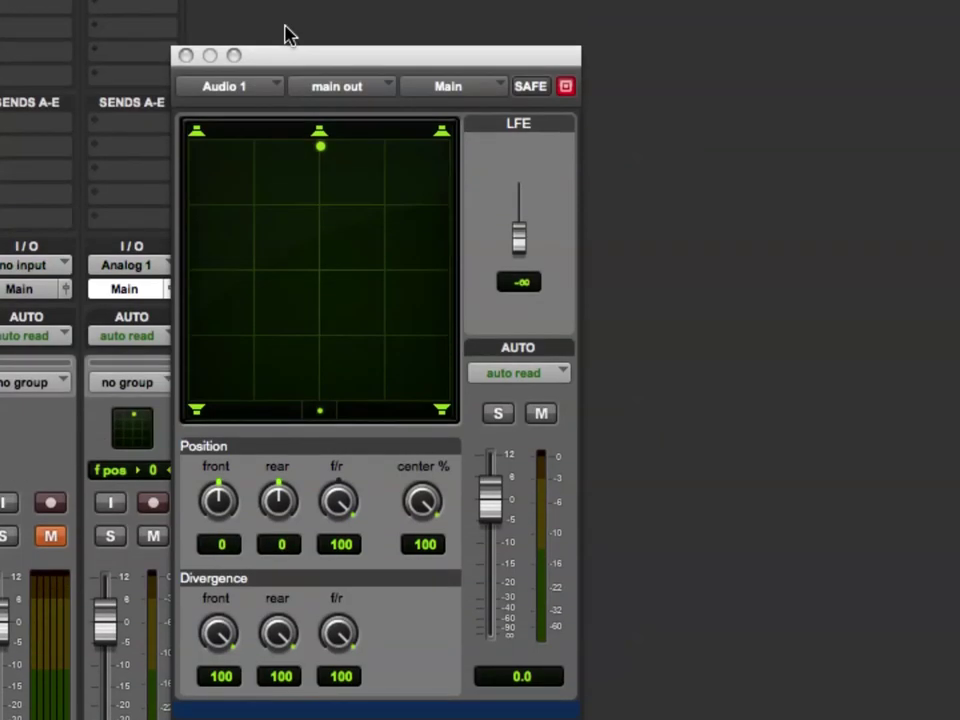
pyautogui.moveTo(289, 51); pyautogui.dragTo(356, 45)
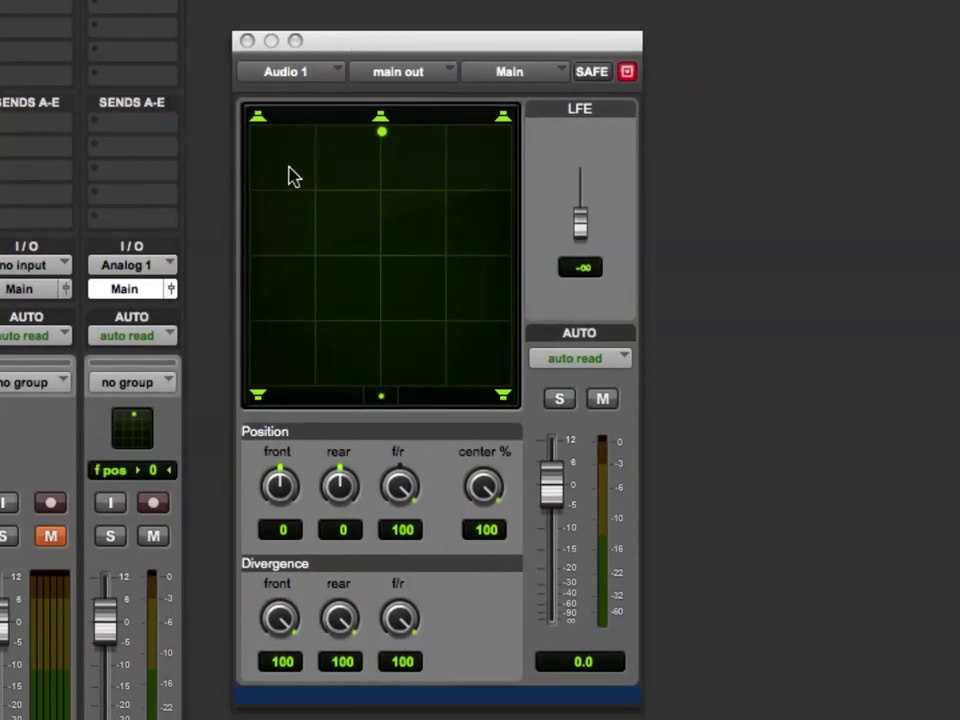
# Step: Move Audio 1's surround pan point around the field, keep Main (5.1) as output, and place it at front -64, rear -64, f/r 0
pyautogui.moveTo(383, 133); pyautogui.dragTo(414, 281)
pyautogui.moveTo(585, 222)
pyautogui.mouseDown()
pyautogui.moveTo(579, 150)
pyautogui.moveTo(579, 227)
pyautogui.mouseUp()
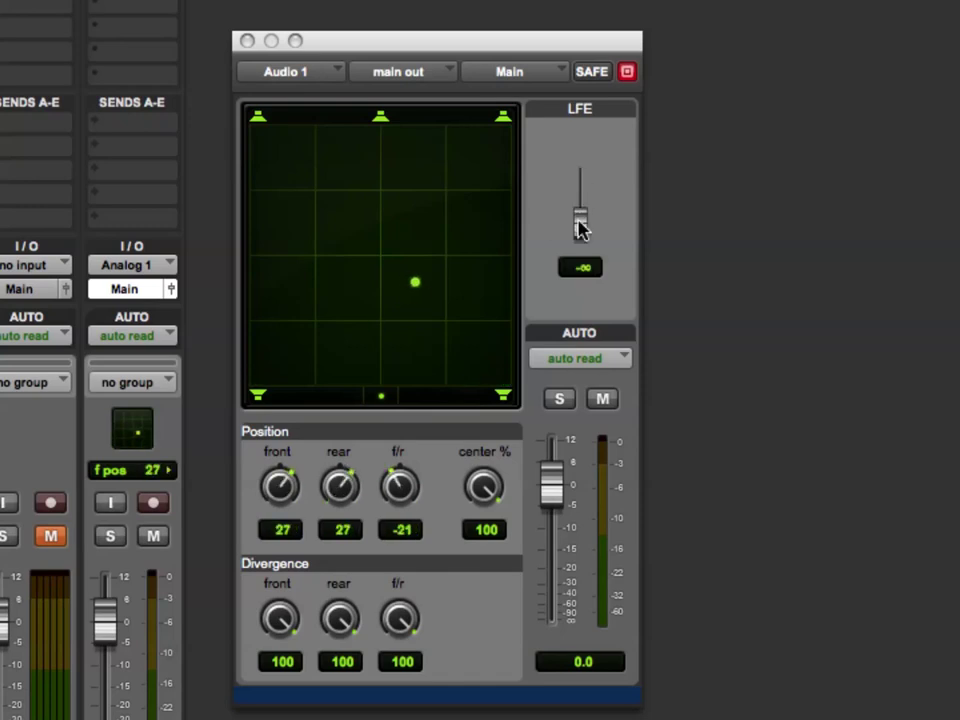
pyautogui.moveTo(407, 289); pyautogui.dragTo(401, 241)
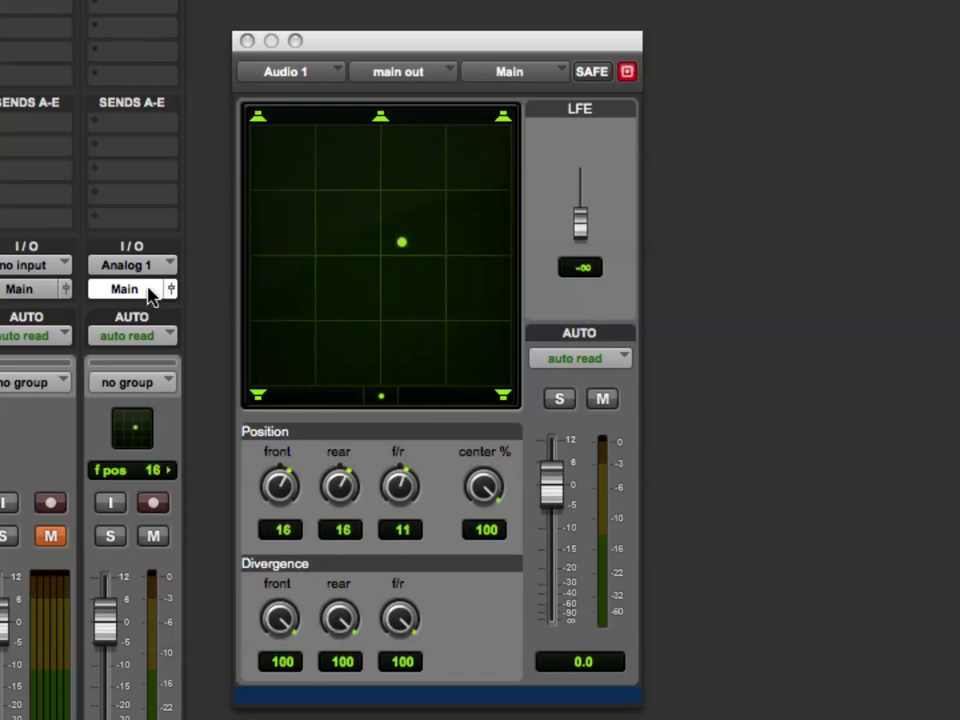
pyautogui.click(155, 291)
pyautogui.moveTo(190, 300)
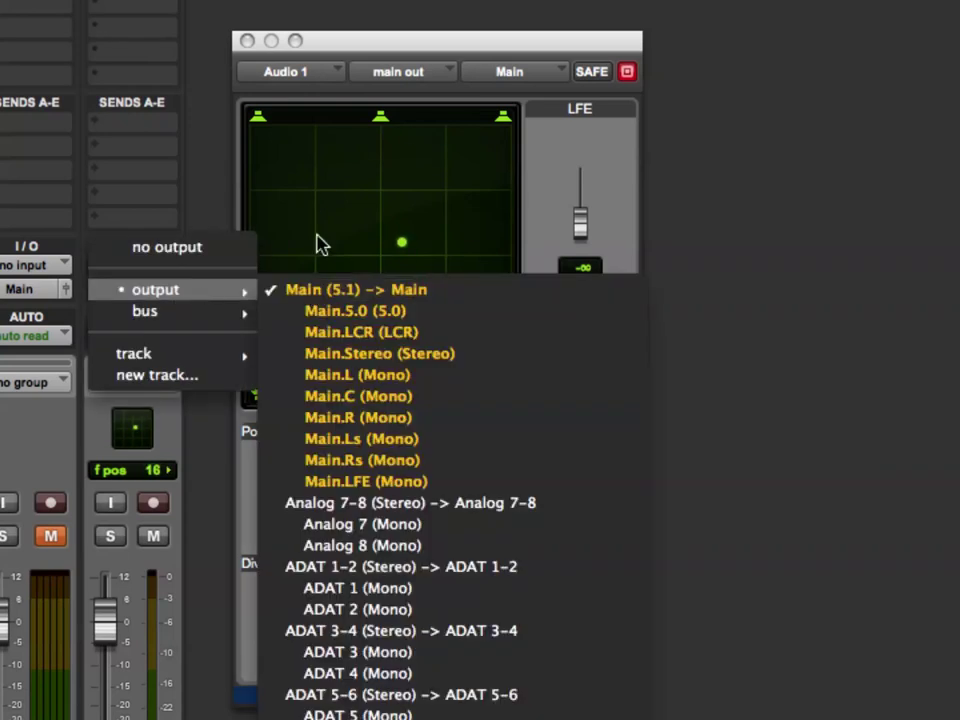
pyautogui.click(315, 287)
pyautogui.moveTo(401, 241); pyautogui.dragTo(303, 262)
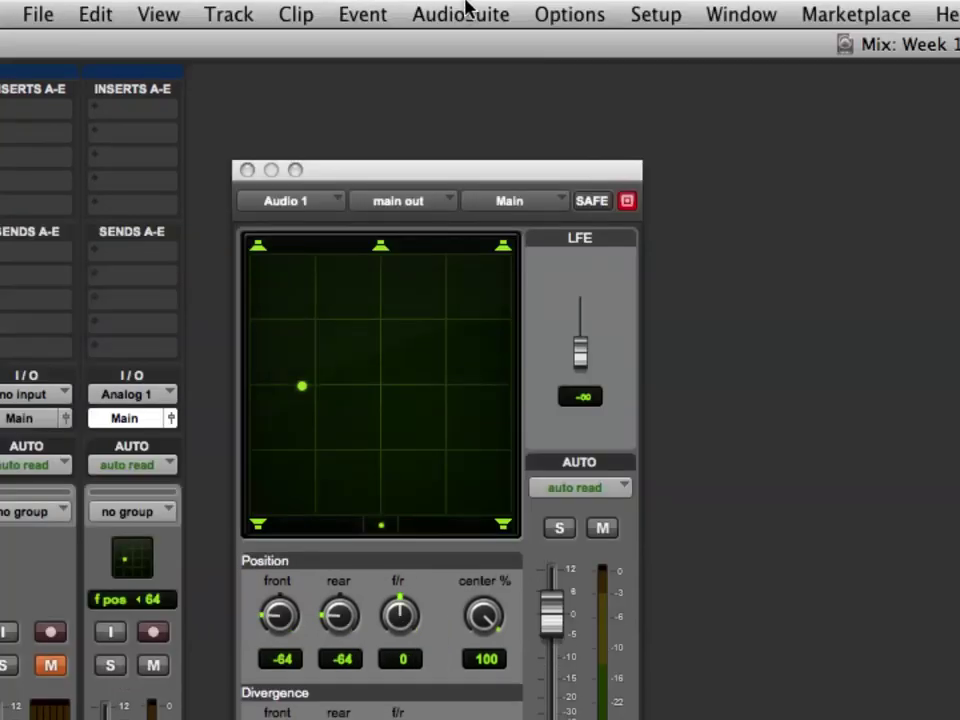
# Step: Open the I/O Setup and set the default monitor format to Stereo – L R (Standard)
pyautogui.click(645, 12)
pyautogui.click(748, 172)
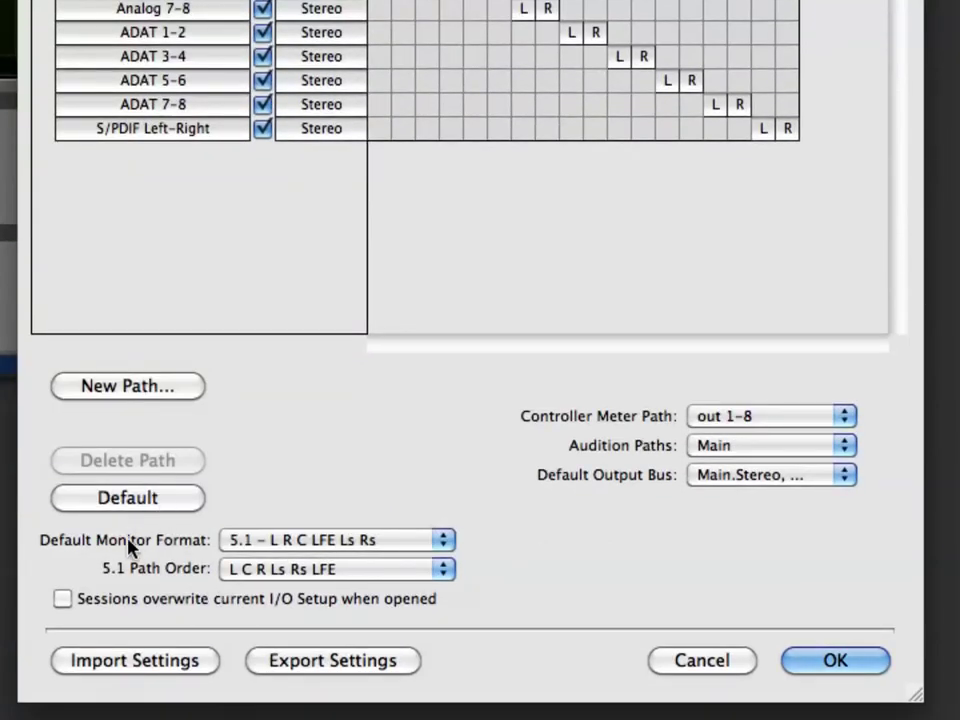
pyautogui.click(240, 545)
pyautogui.click(247, 541)
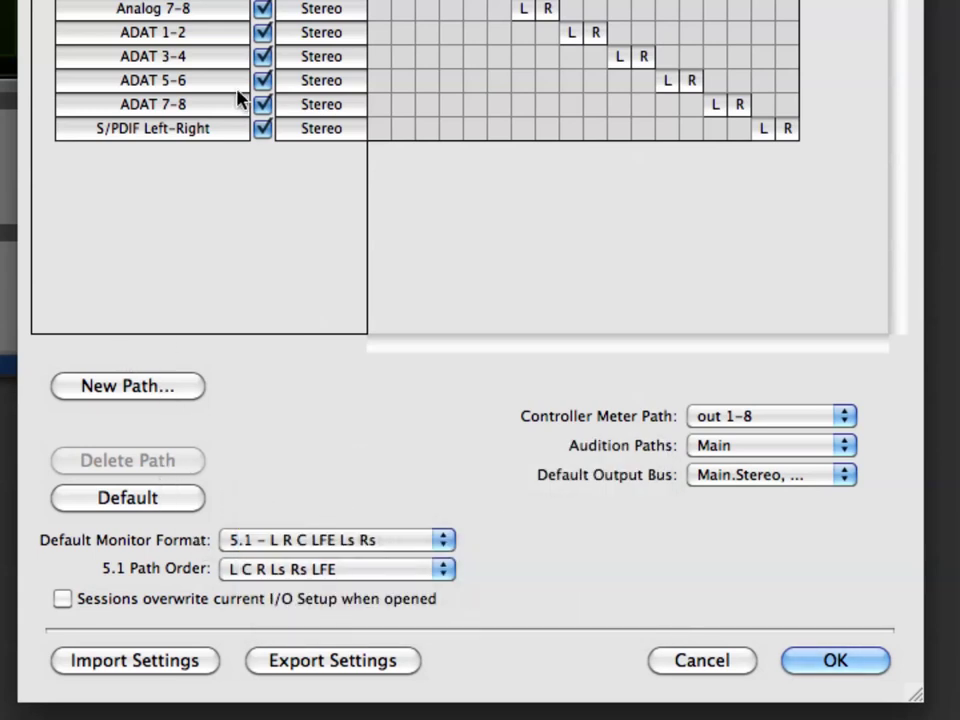
pyautogui.click(242, 542)
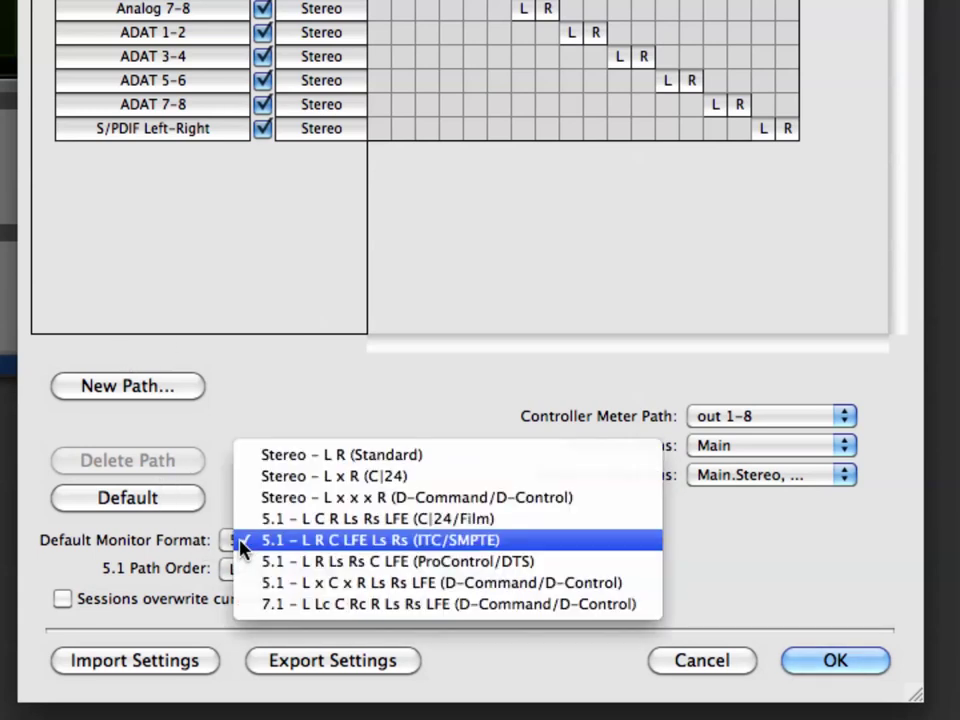
pyautogui.click(283, 456)
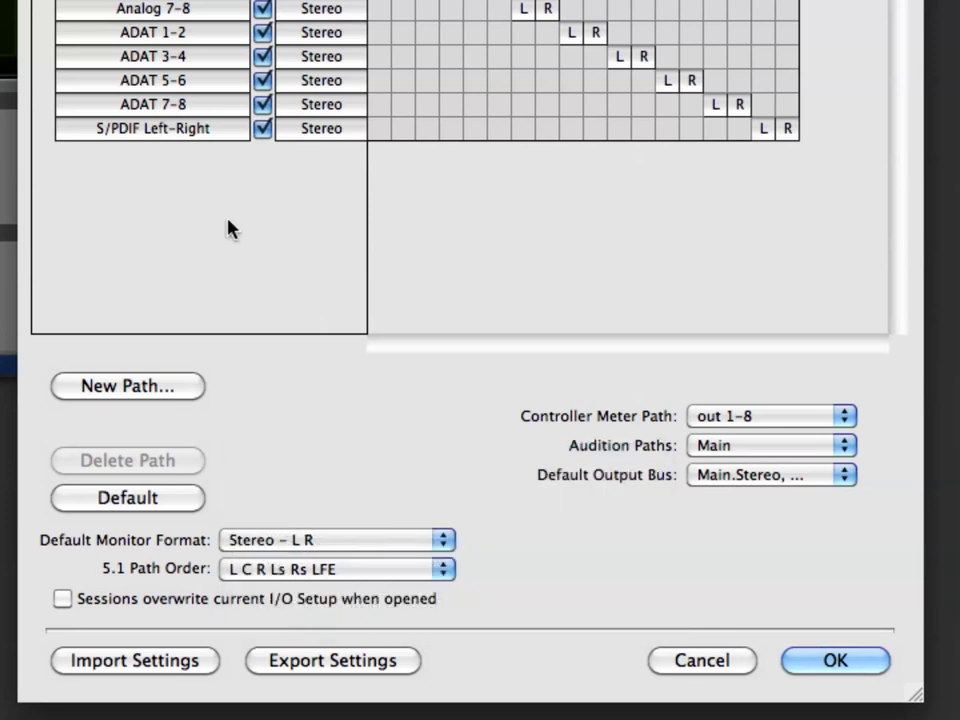
# Step: Delete all output paths with their assignments and restore the default stereo output paths
pyautogui.click(178, 238)
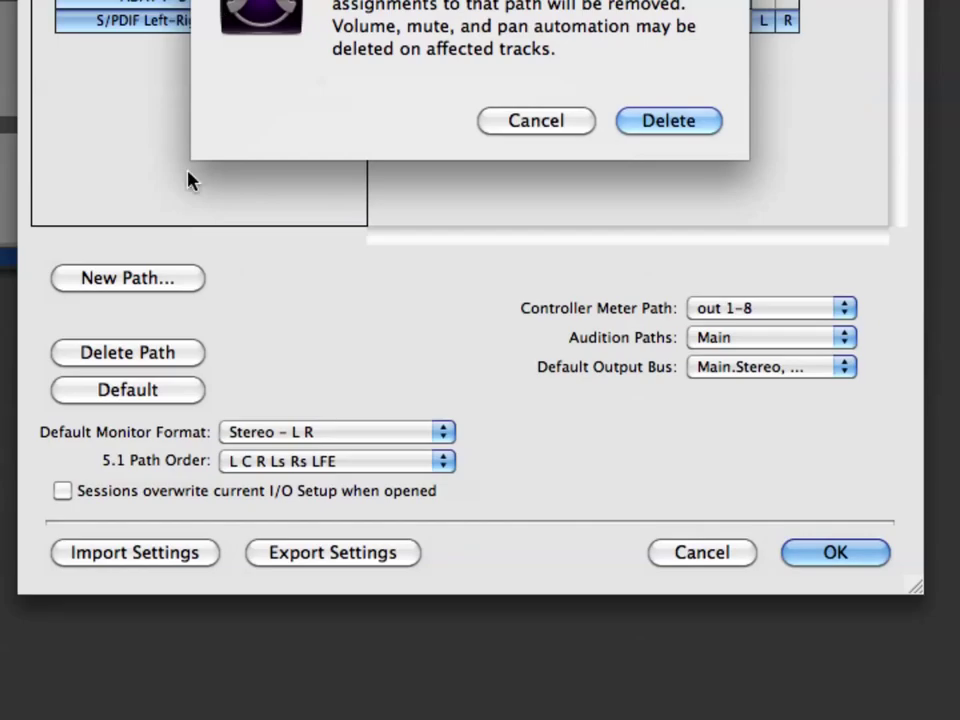
pyautogui.click(666, 121)
pyautogui.click(146, 396)
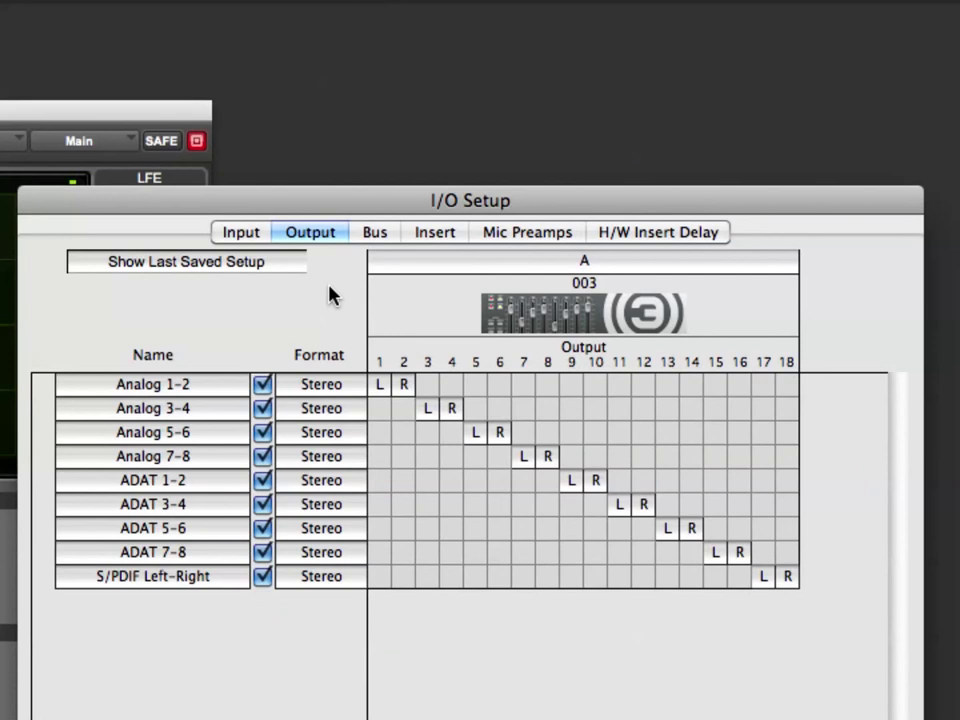
# Step: Open the name of the Analog 1-2 output path for editing and leave it by selecting the Analog 3-4 path
pyautogui.click(153, 389)
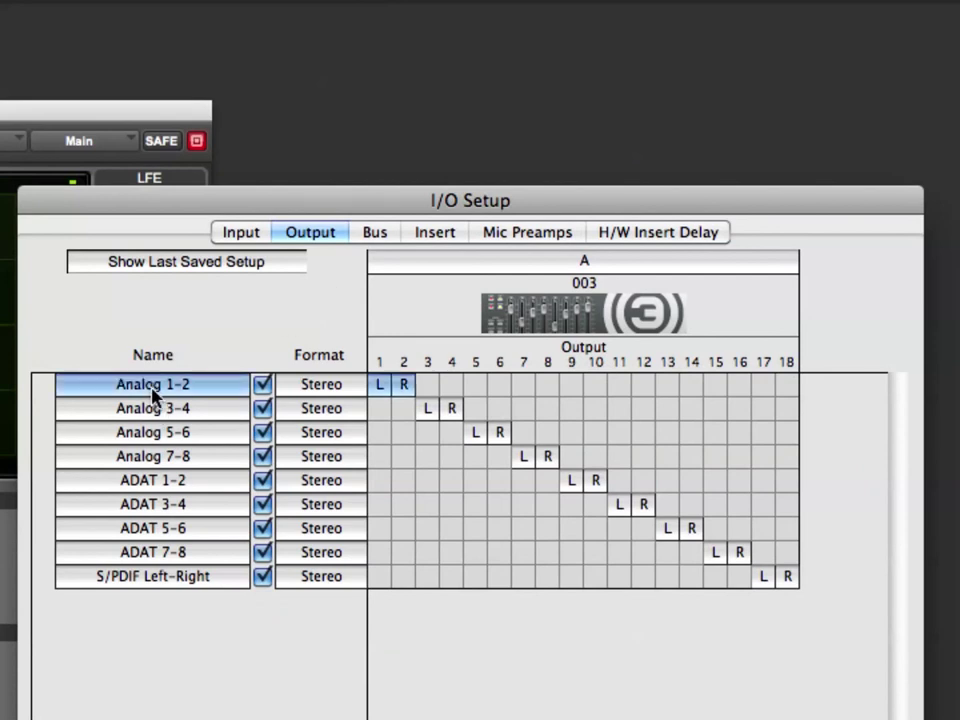
pyautogui.doubleClick(153, 389)
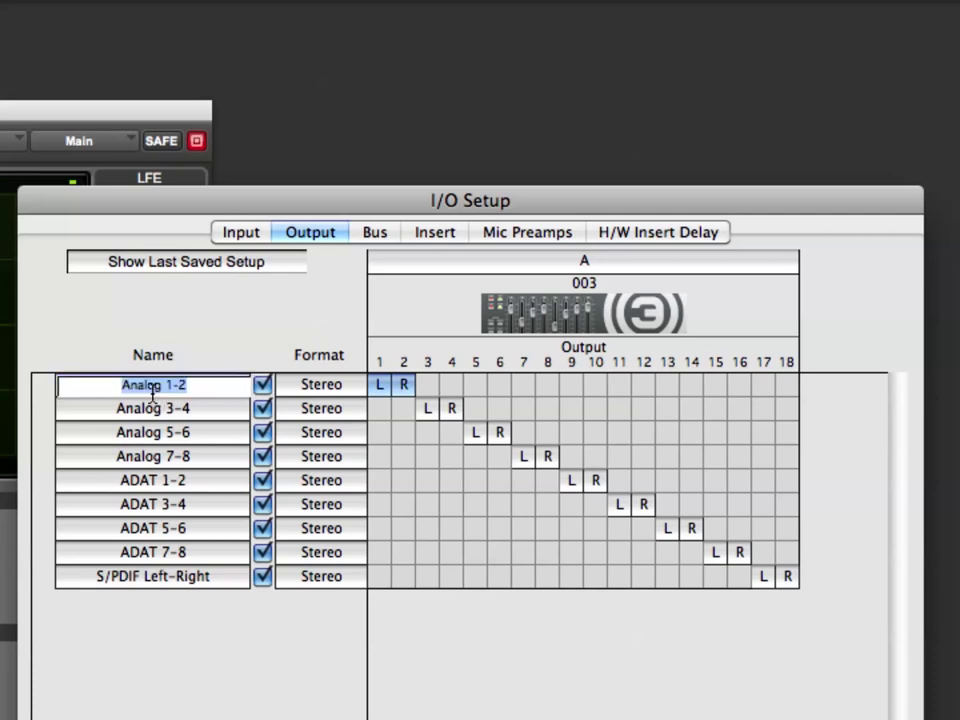
pyautogui.click(210, 408)
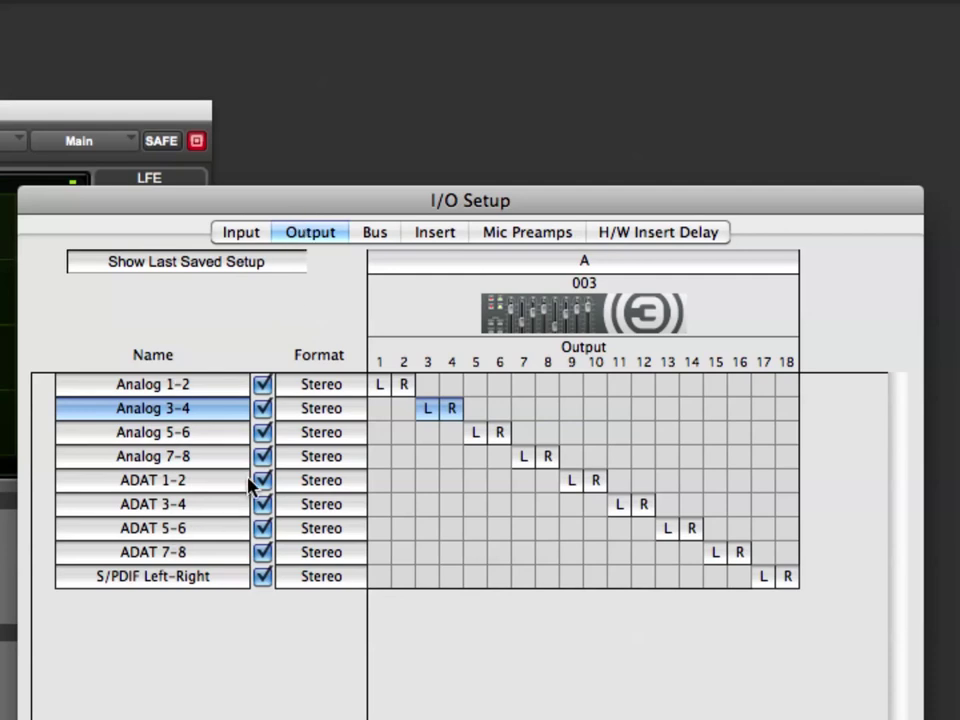
# Step: Show the bus paths and try several output mappings for the Analog 1-2 bus, finishing on ADAT 1-2
pyautogui.click(375, 238)
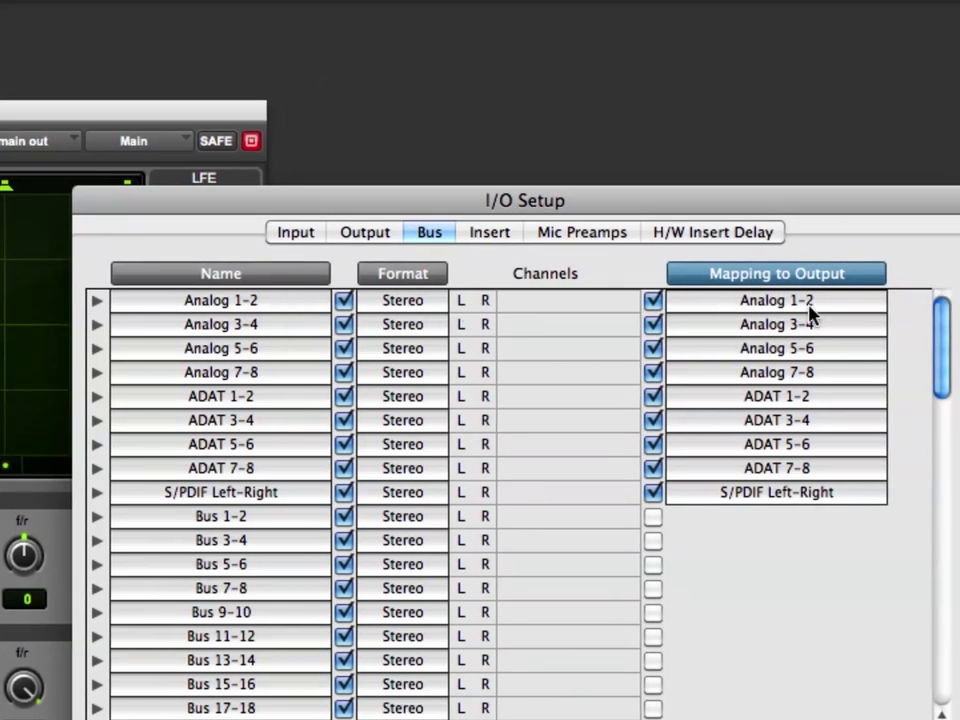
pyautogui.click(756, 302)
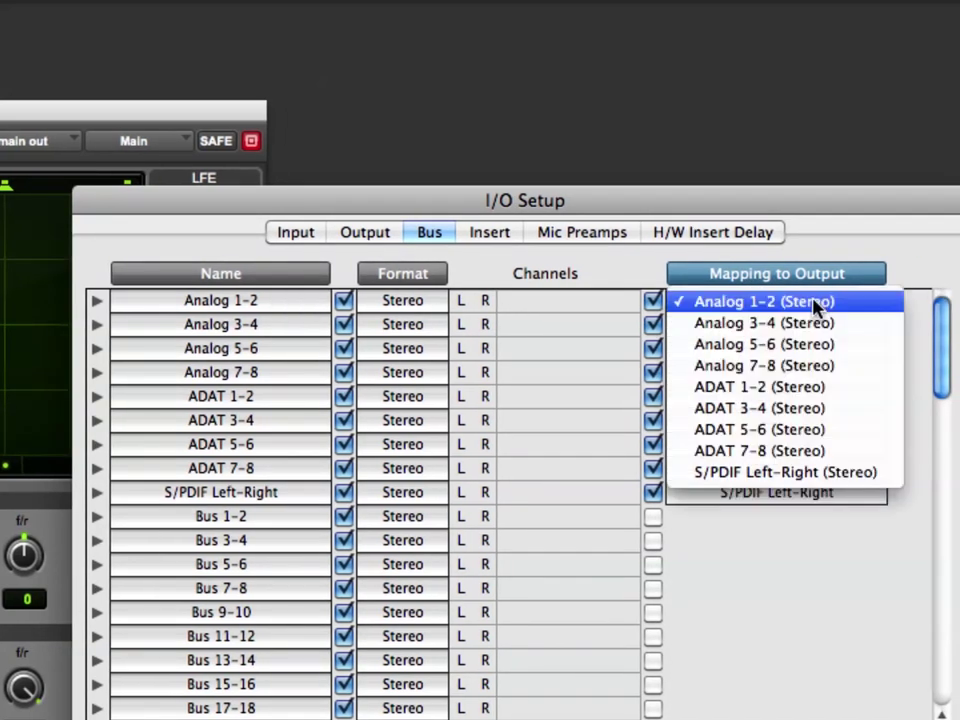
pyautogui.click(760, 323)
pyautogui.click(746, 302)
pyautogui.click(748, 305)
pyautogui.click(748, 305)
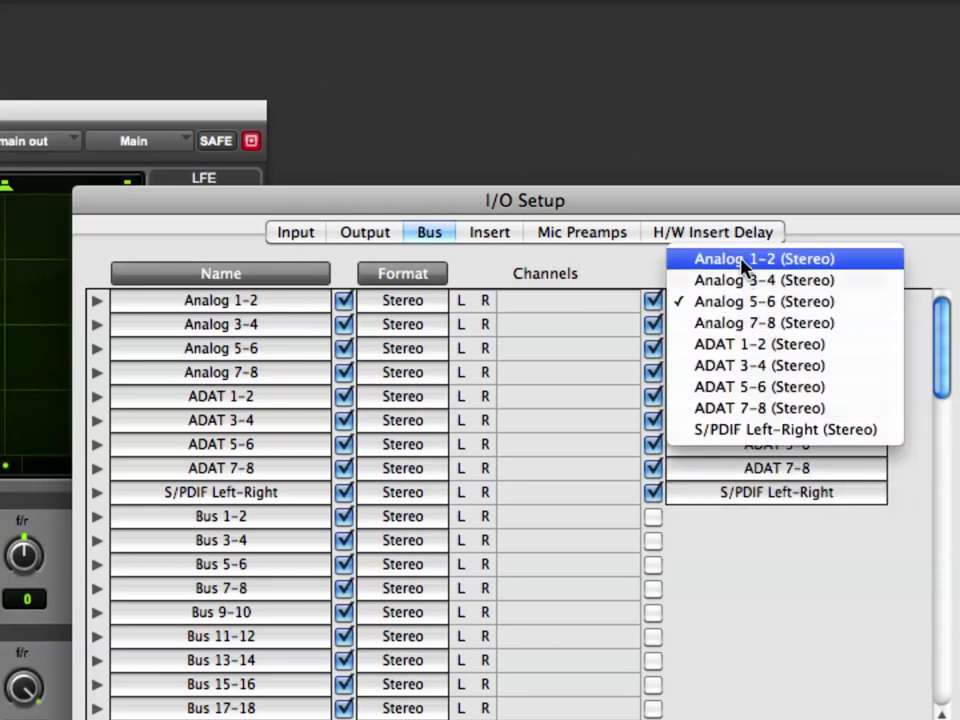
pyautogui.click(750, 273)
pyautogui.click(742, 298)
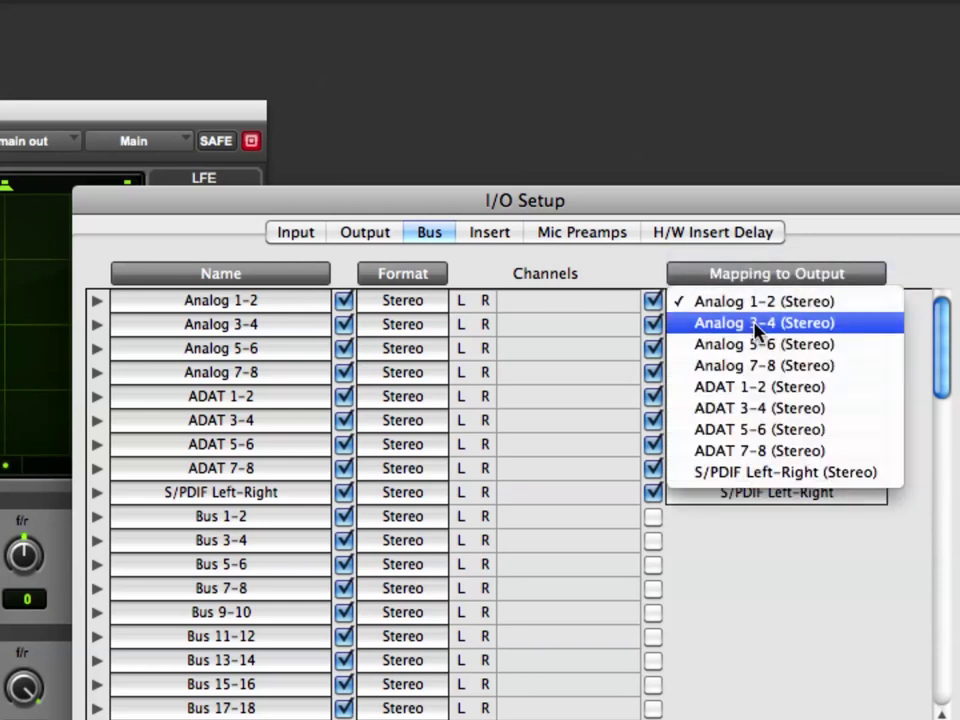
pyautogui.click(779, 397)
# Step: Map the Analog 3-4 bus to ADAT 7-8, Analog 5-6 to ADAT 1-2, and ADAT 3-4 to Analog 7-8
pyautogui.click(754, 325)
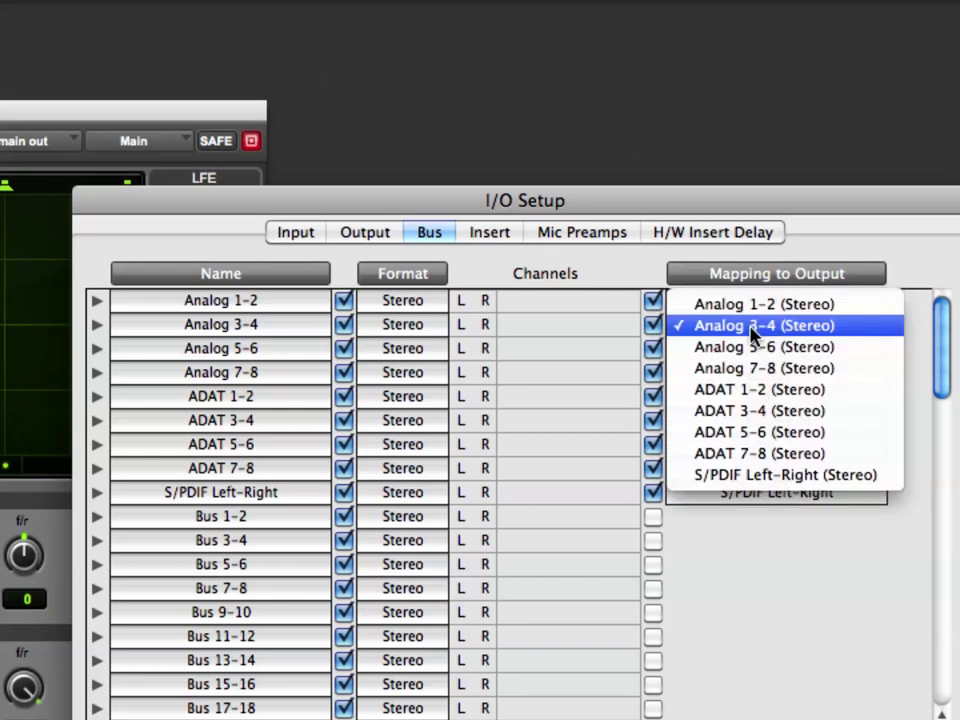
pyautogui.click(722, 453)
pyautogui.click(776, 345)
pyautogui.click(780, 393)
pyautogui.click(790, 421)
pyautogui.click(740, 380)
pyautogui.click(786, 421)
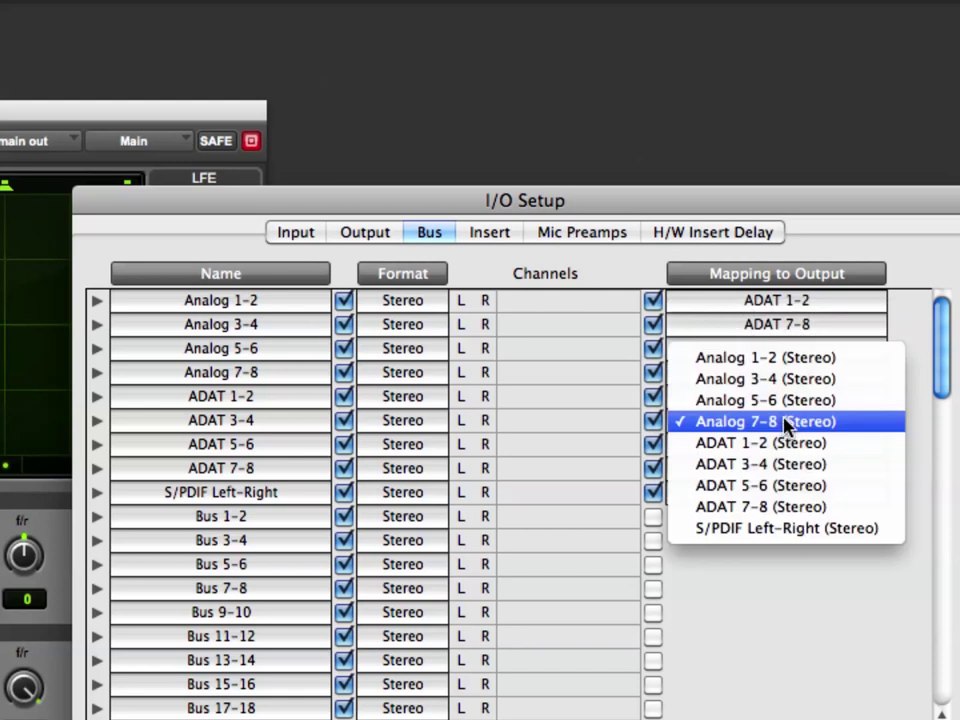
pyautogui.click(786, 422)
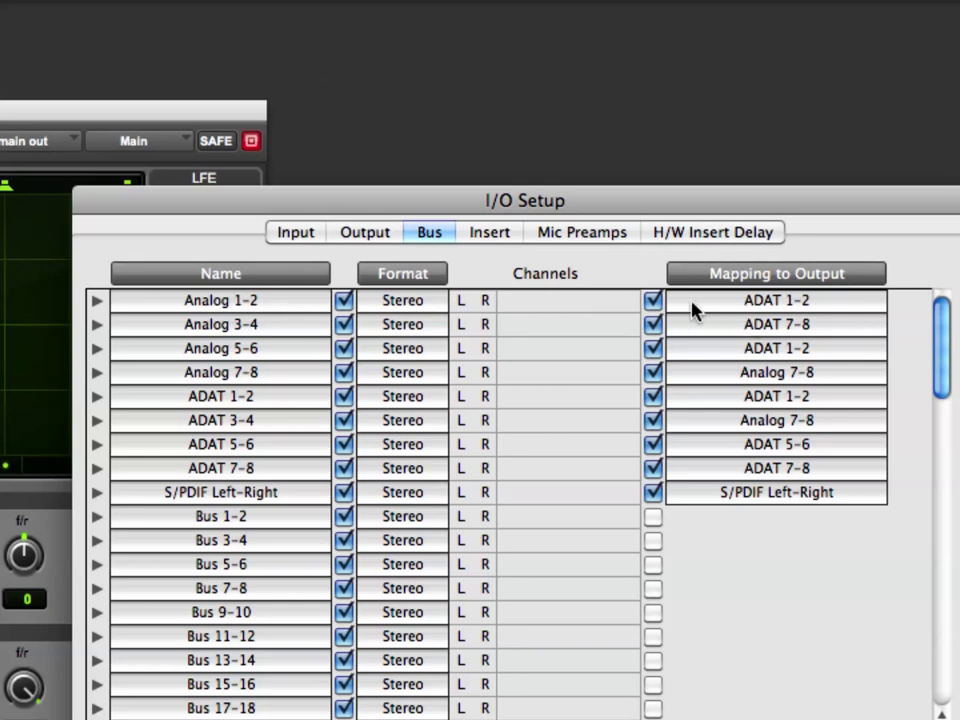
# Step: Replace all bus paths with the default Output Busses only, and discard the I/O Setup changes
pyautogui.click(285, 306)
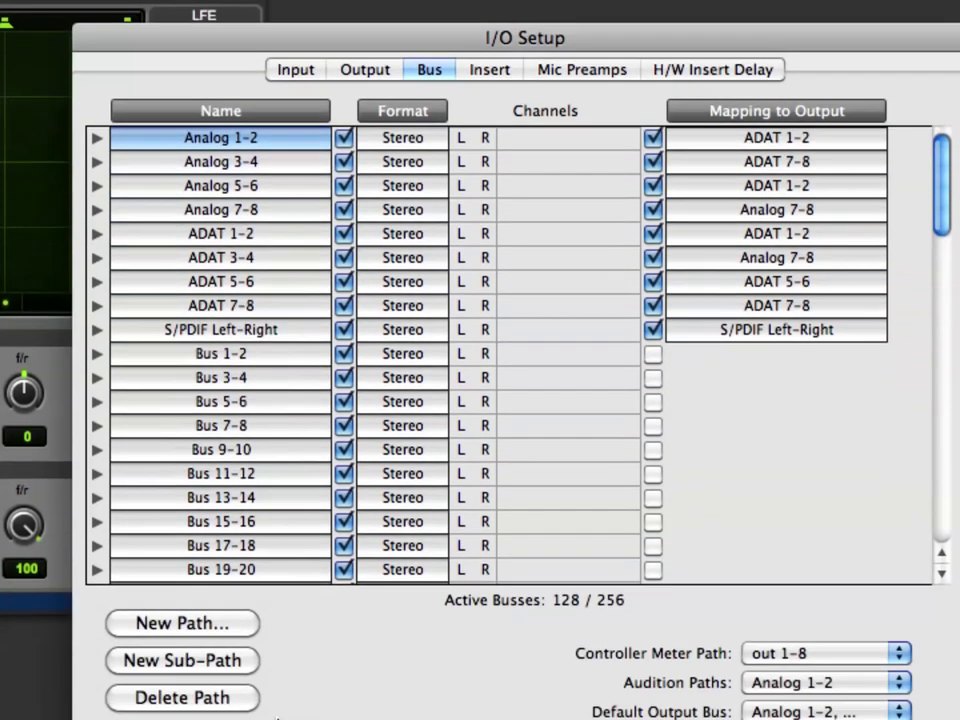
pyautogui.press('super+a')
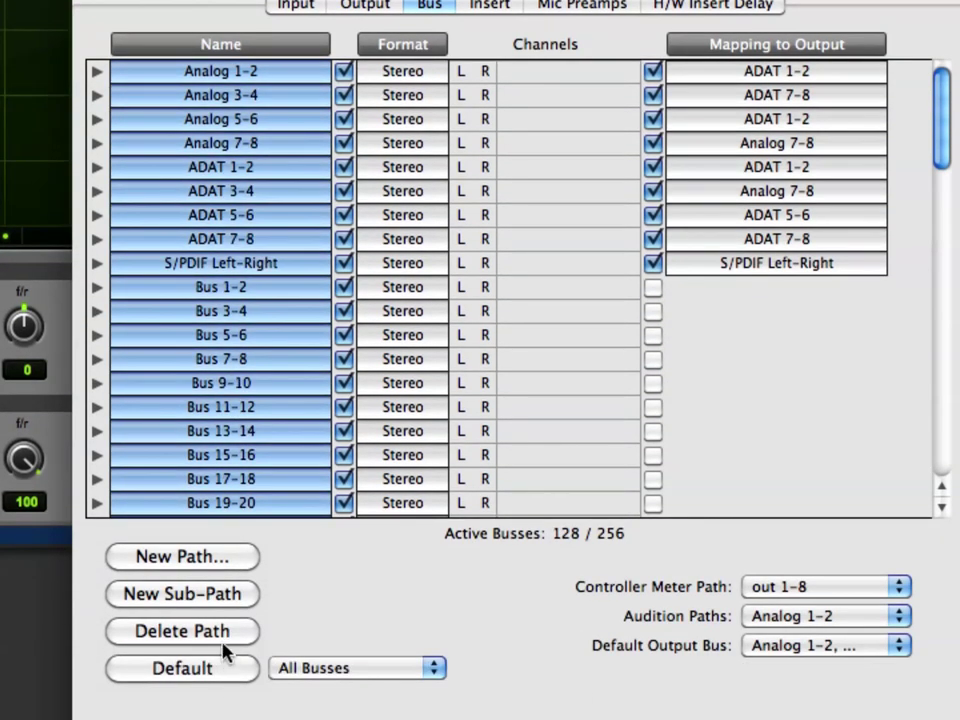
pyautogui.click(223, 630)
pyautogui.click(316, 668)
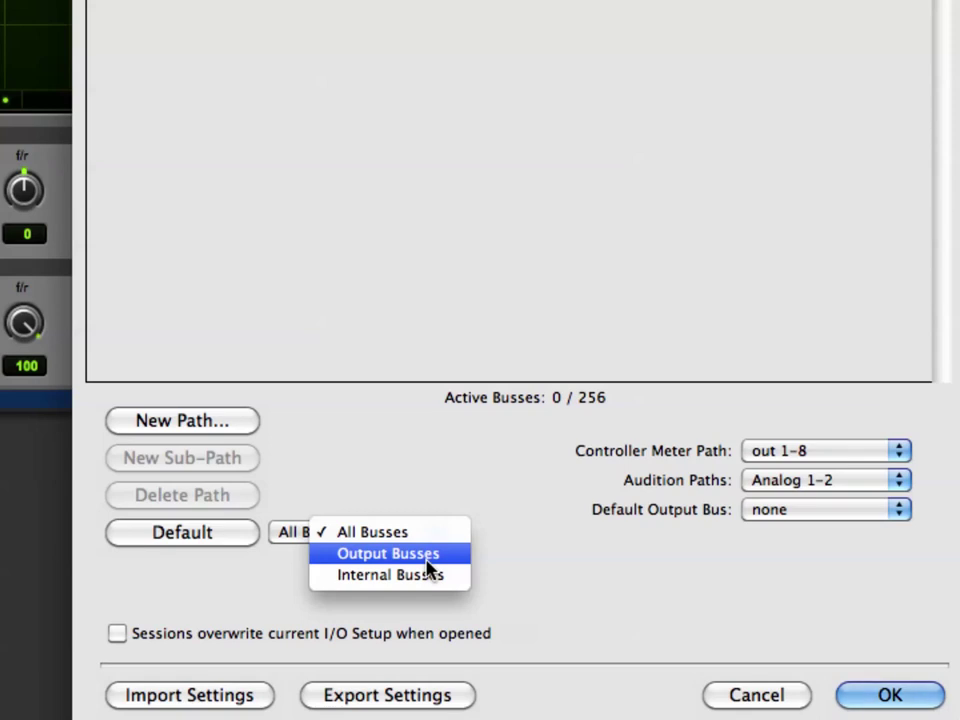
pyautogui.click(401, 563)
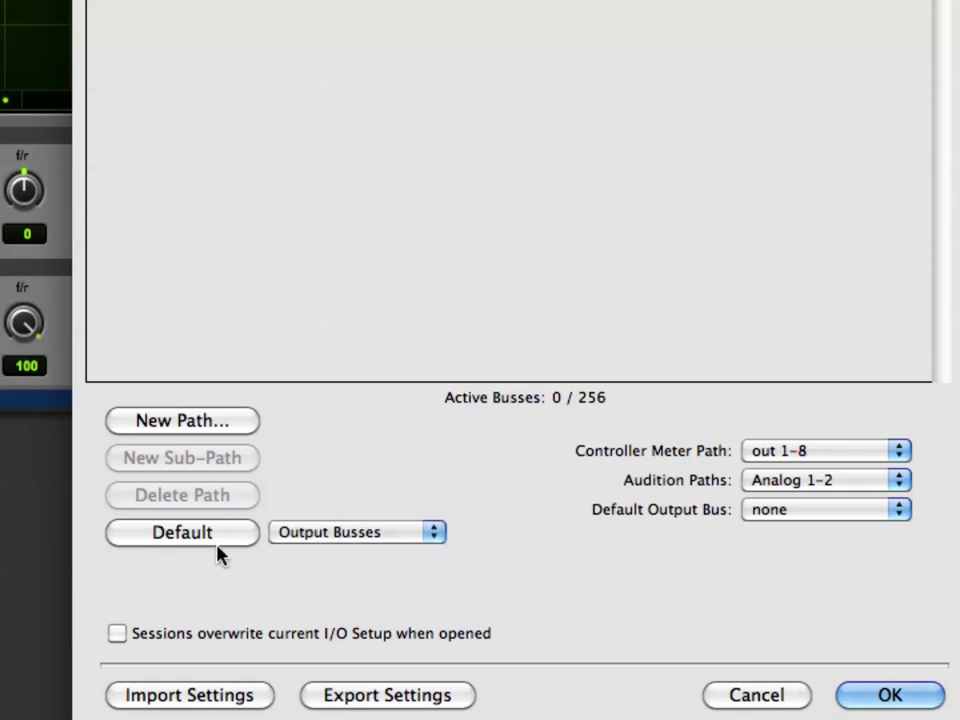
pyautogui.click(219, 546)
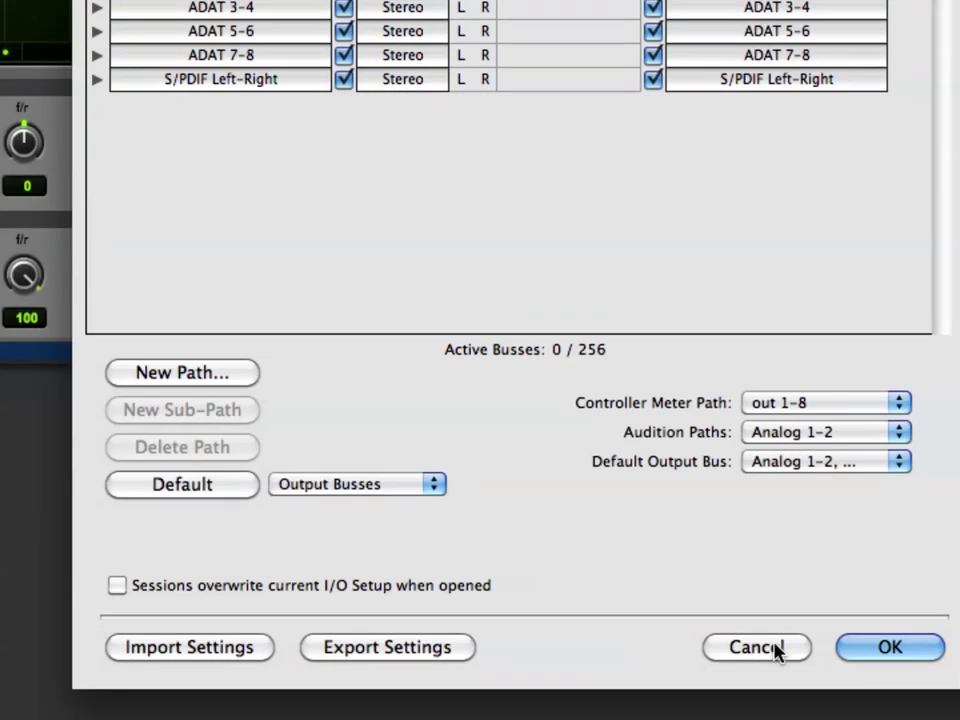
pyautogui.click(776, 648)
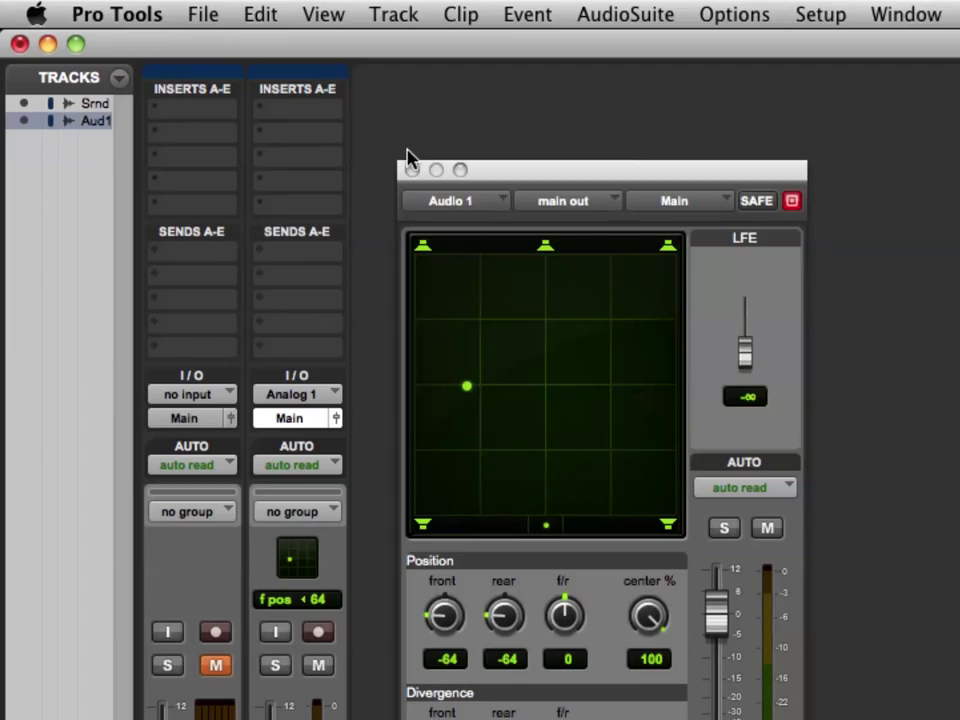
# Step: Close Audio 1's panner window and assign the Analog 3 (Mono) hardware I/O insert to the track's first insert slot
pyautogui.click(411, 170)
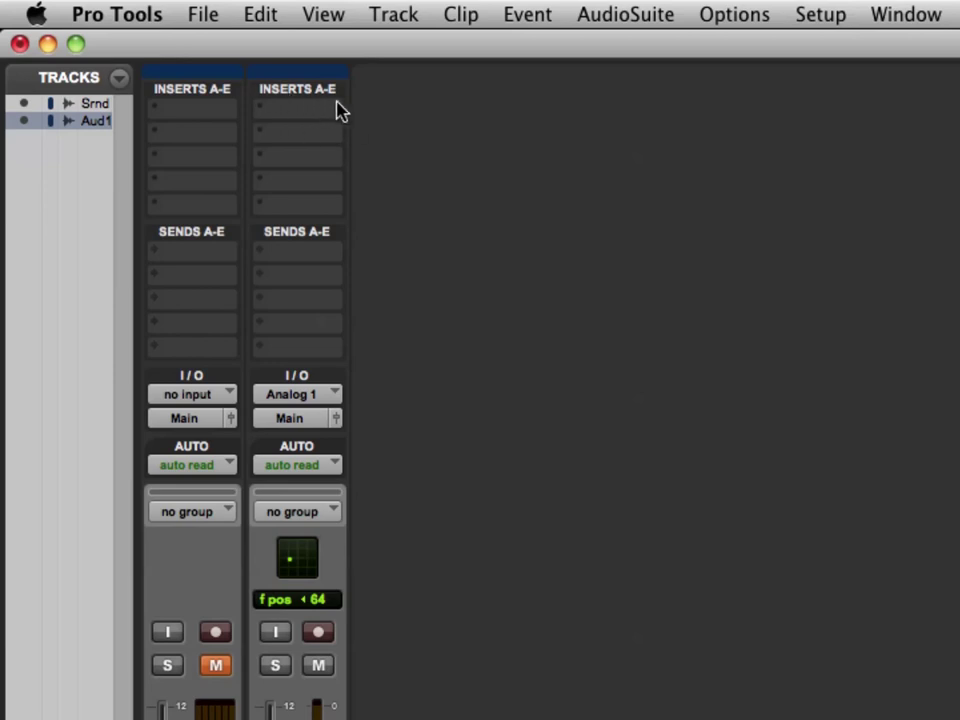
pyautogui.click(265, 110)
pyautogui.moveTo(345, 151)
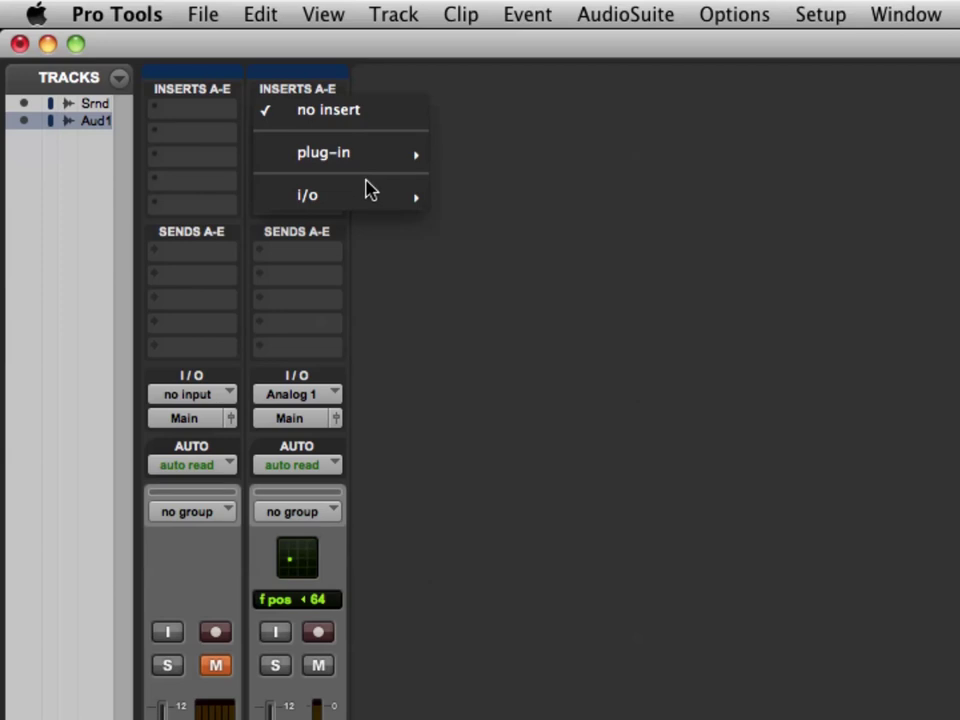
pyautogui.moveTo(367, 195)
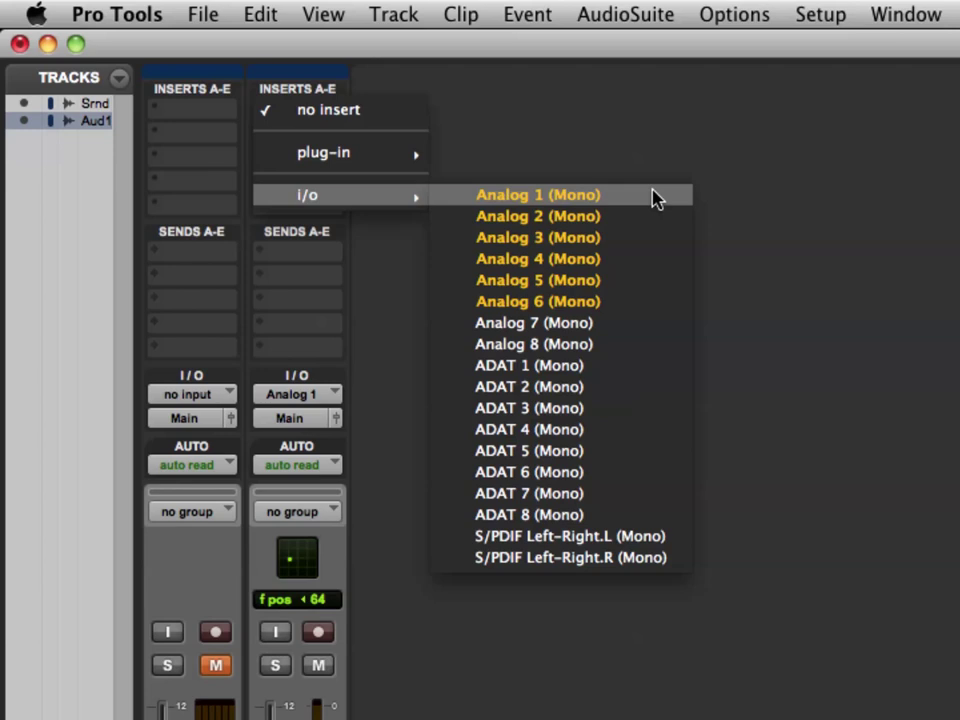
pyautogui.click(597, 246)
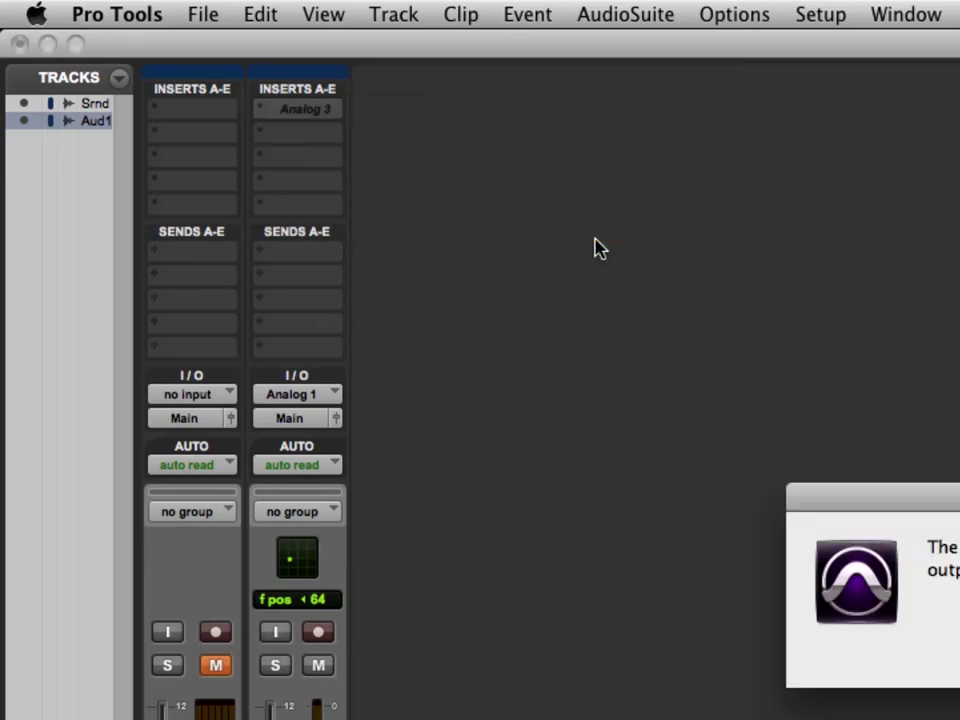
pyautogui.moveTo(912, 497); pyautogui.dragTo(426, 221)
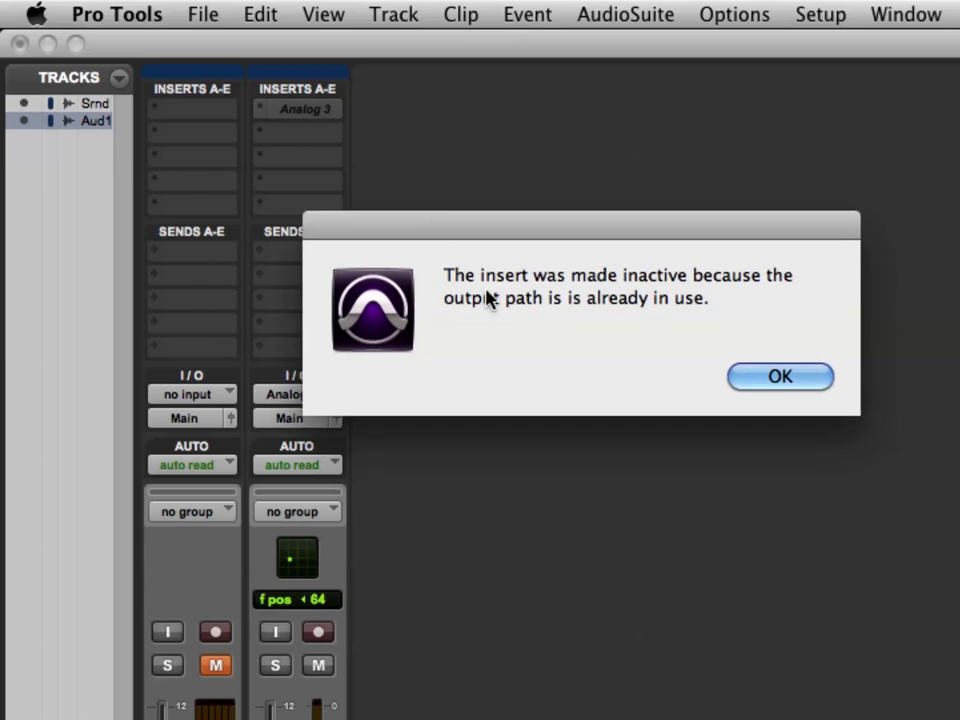
pyautogui.click(741, 386)
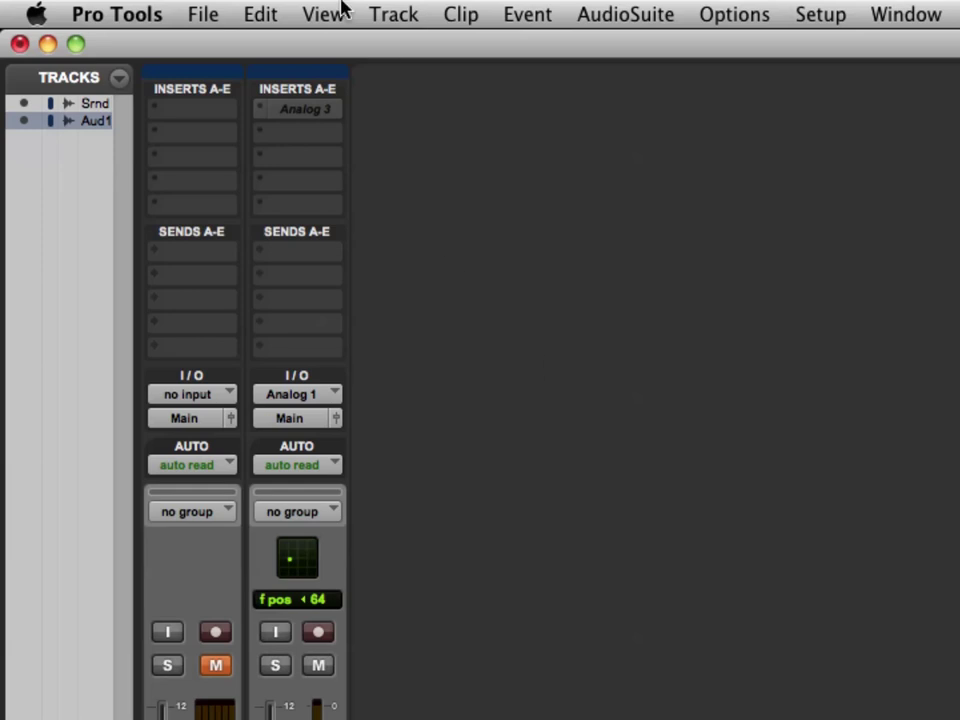
# Step: Open the I/O Setup and delete every output path from Main to S/PDIF Left-Right, including their assignments
pyautogui.click(745, 10)
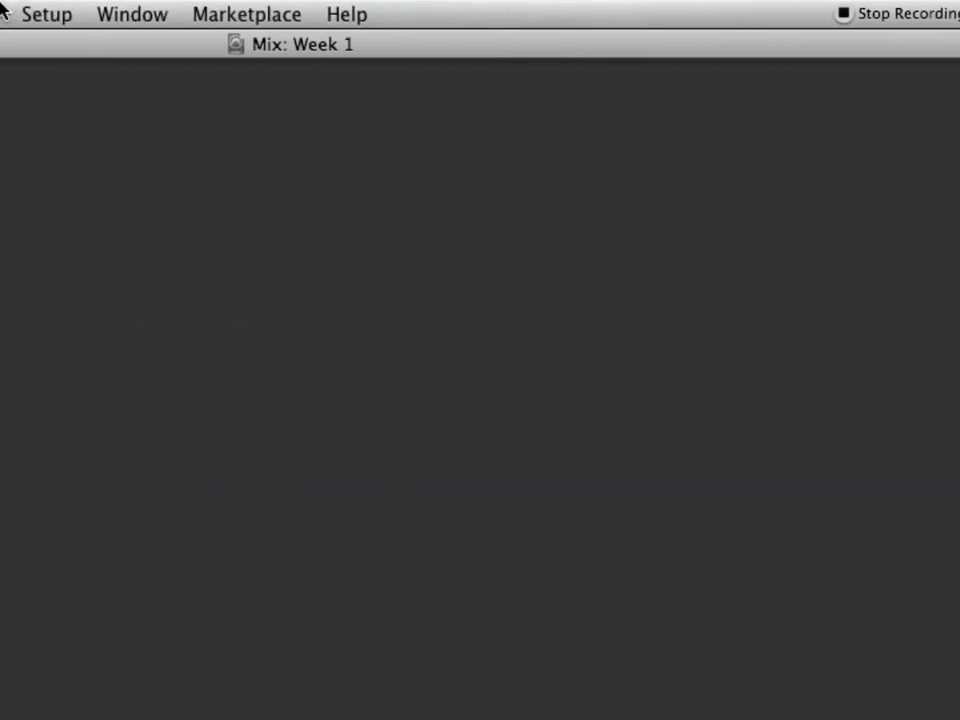
pyautogui.click(394, 10)
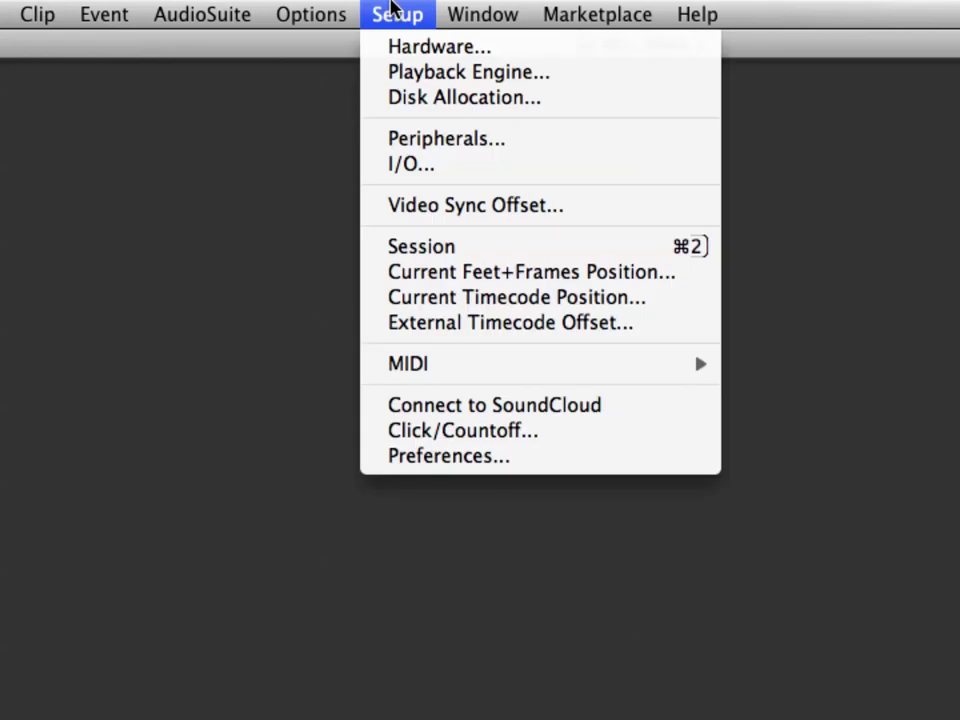
pyautogui.click(452, 166)
pyautogui.moveTo(434, 260); pyautogui.dragTo(196, 8)
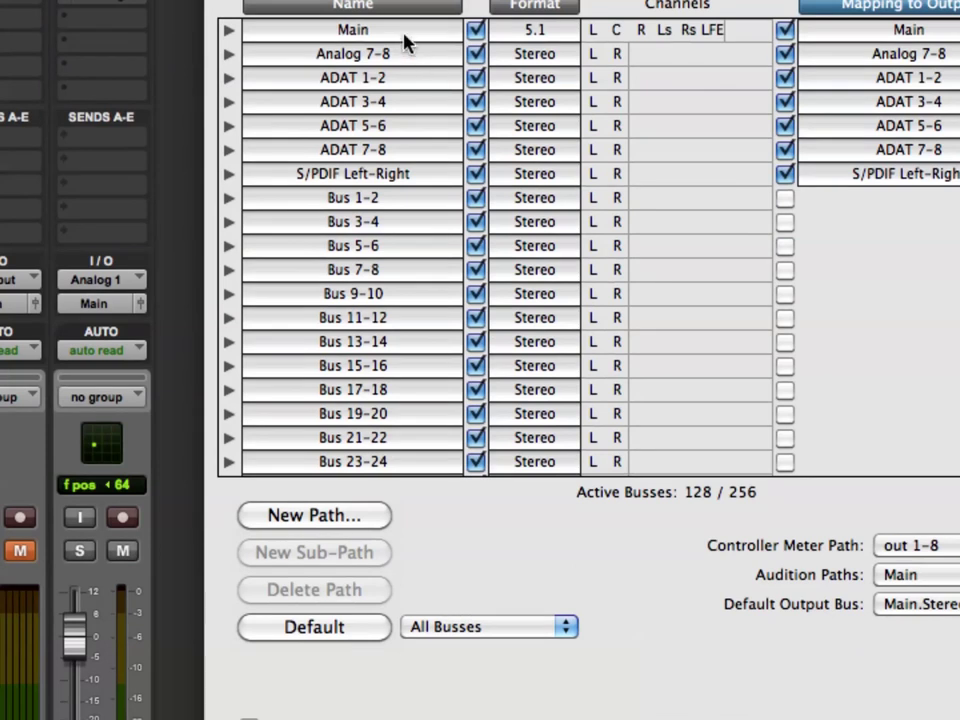
pyautogui.click(601, 150)
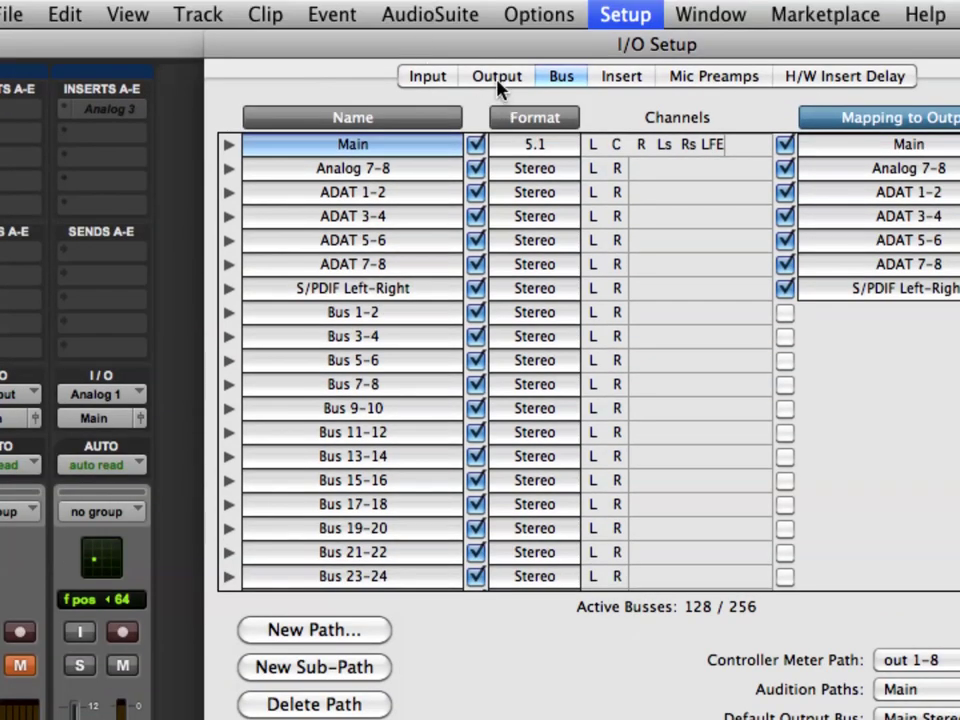
pyautogui.click(497, 78)
pyautogui.click(362, 230)
pyautogui.keyDown('shift'); pyautogui.click(392, 371); pyautogui.keyUp('shift')
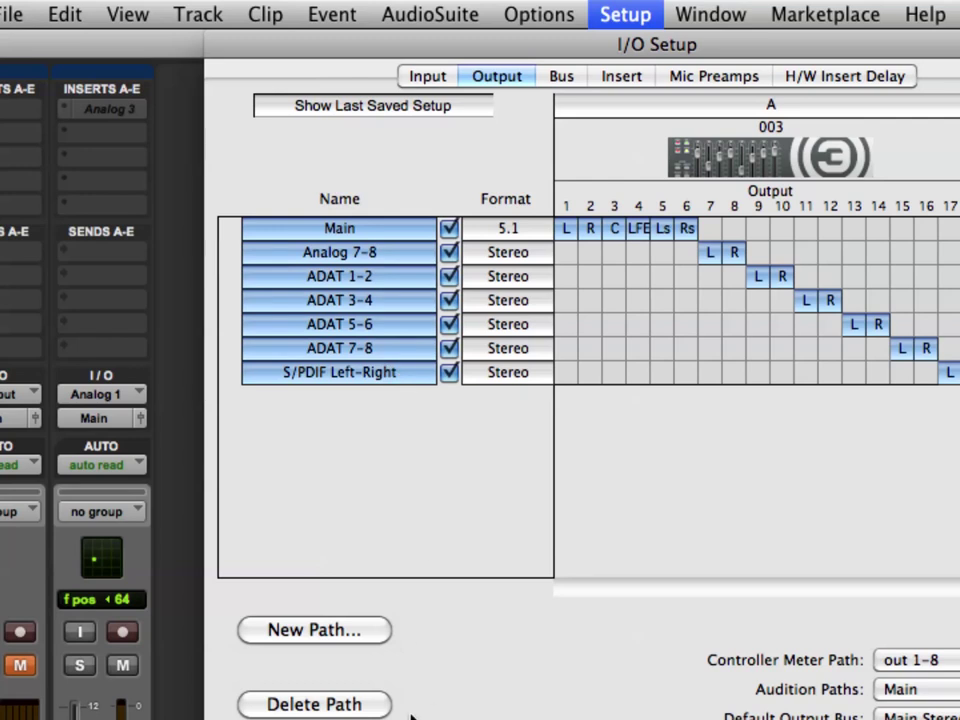
pyautogui.click(317, 704)
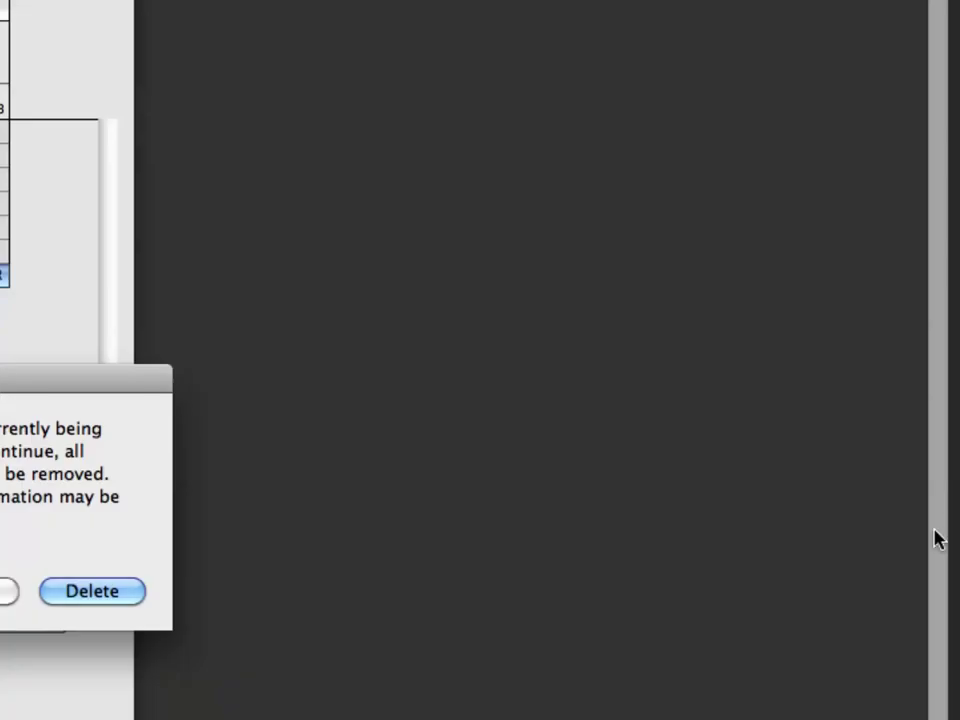
pyautogui.click(90, 590)
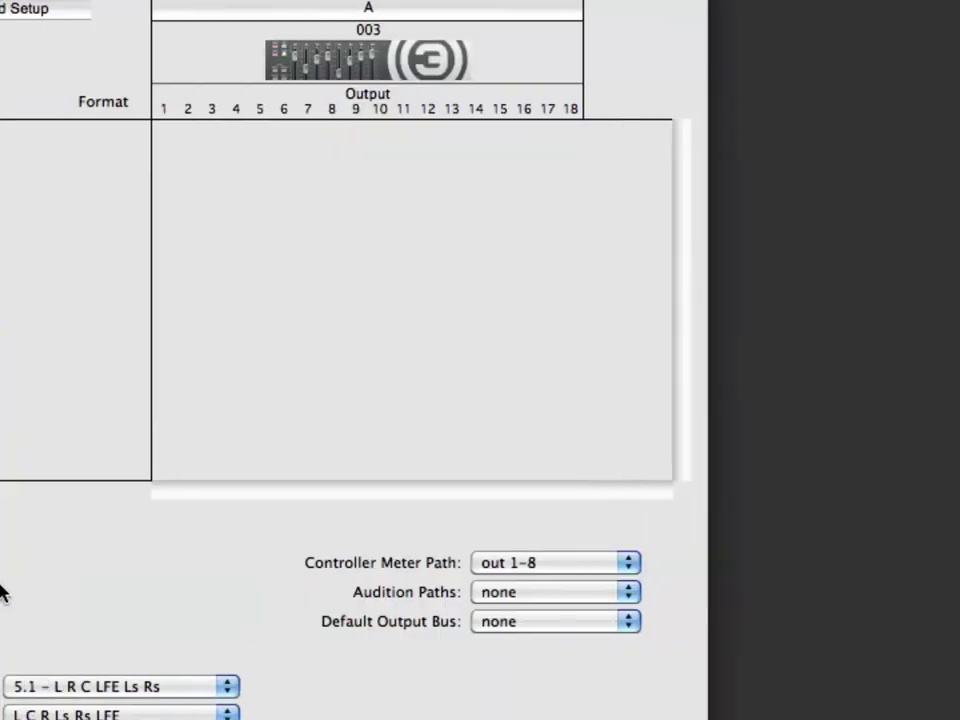
# Step: Set the default monitor format to Stereo – L R (Standard) and recreate the default output paths
pyautogui.click(33, 686)
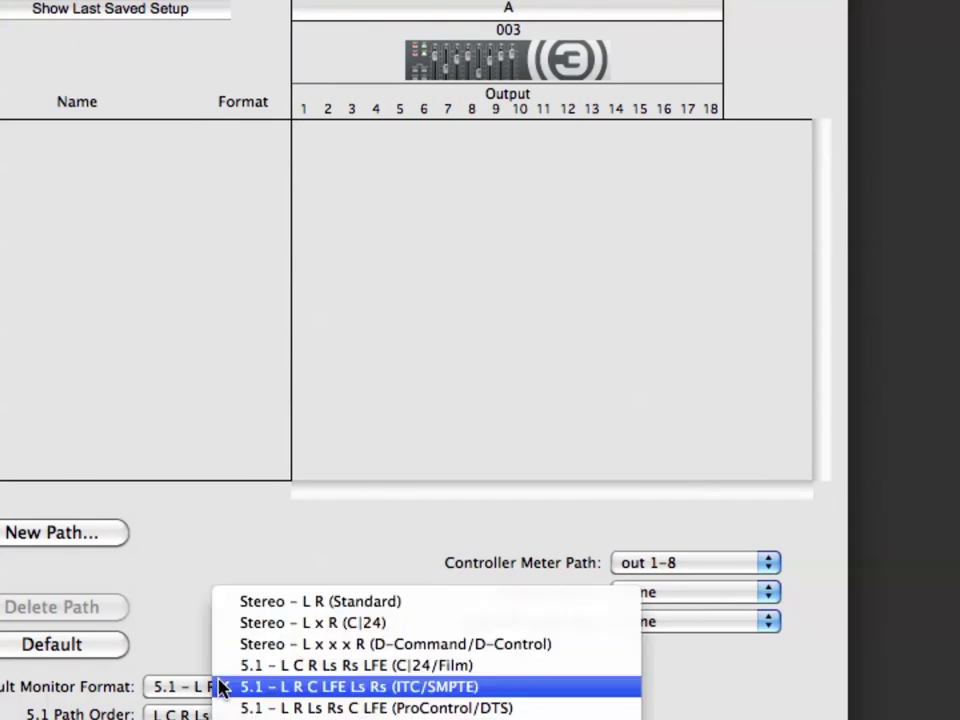
pyautogui.click(272, 603)
pyautogui.click(47, 643)
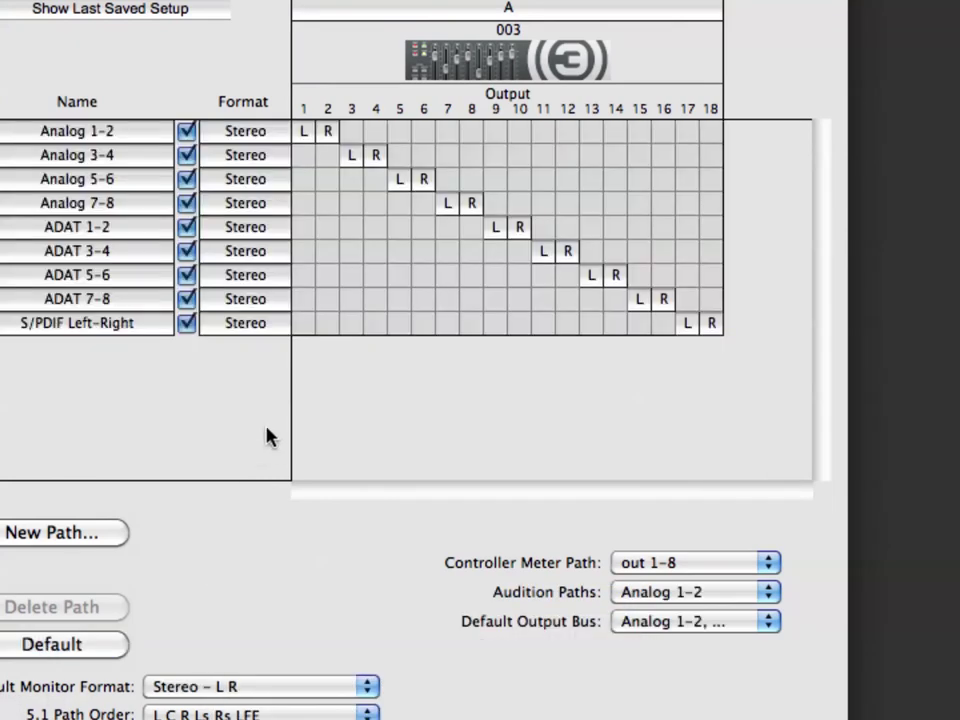
# Step: Delete all bus paths and apply the I/O Setup changes
pyautogui.click(297, 78)
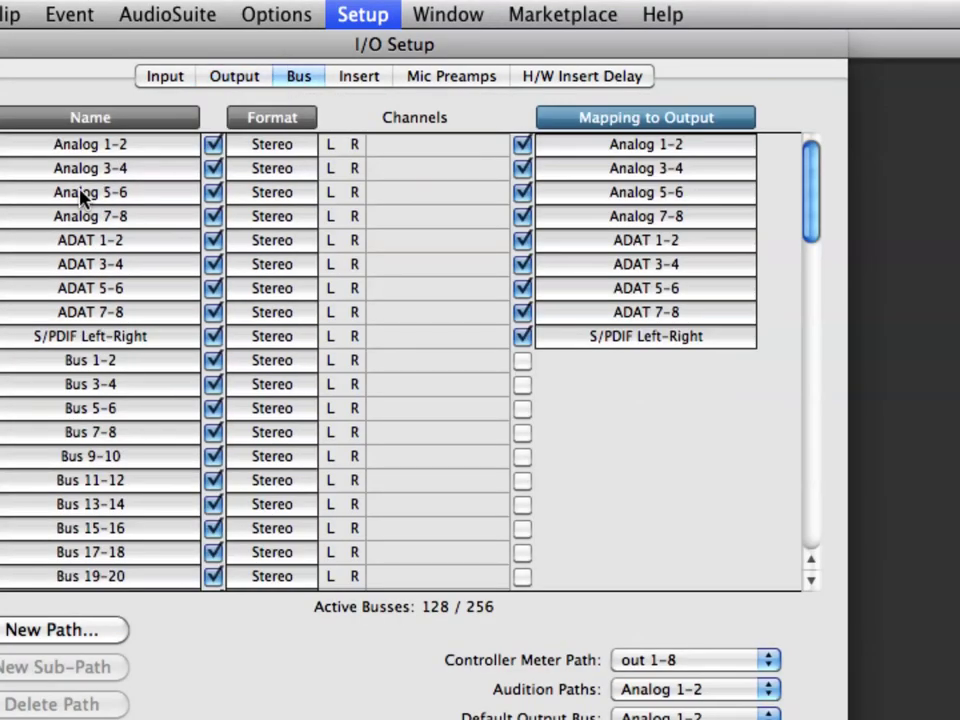
pyautogui.click(99, 143)
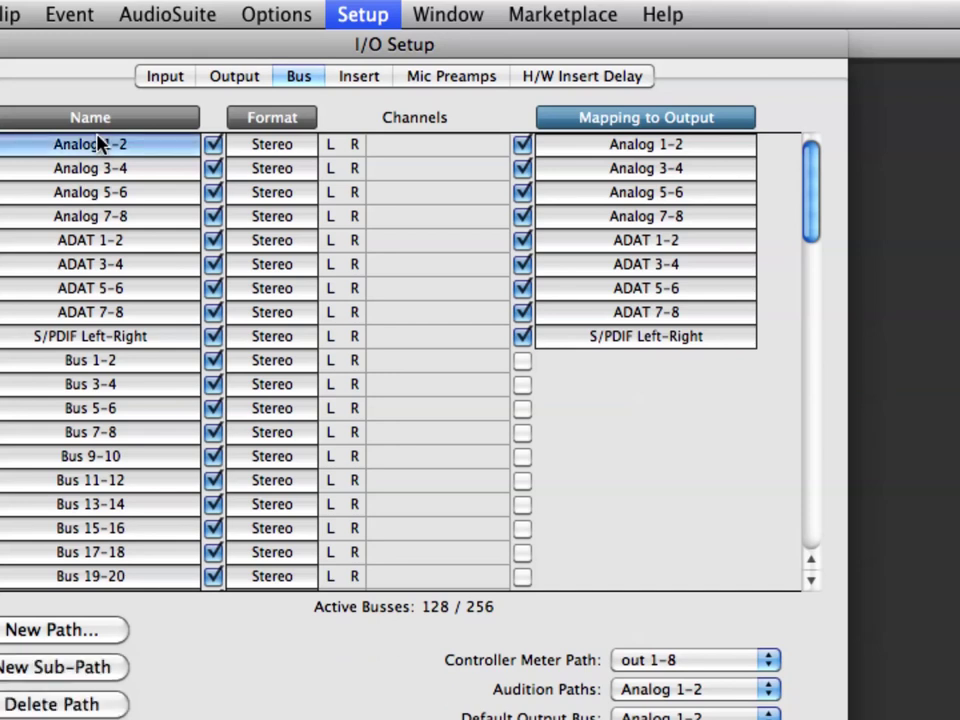
pyautogui.keyDown('alt'); pyautogui.click(97, 137); pyautogui.keyUp('alt')
pyautogui.keyDown('alt'); pyautogui.click(97, 137); pyautogui.keyUp('alt')
pyautogui.keyDown('alt'); pyautogui.click(89, 174); pyautogui.keyUp('alt')
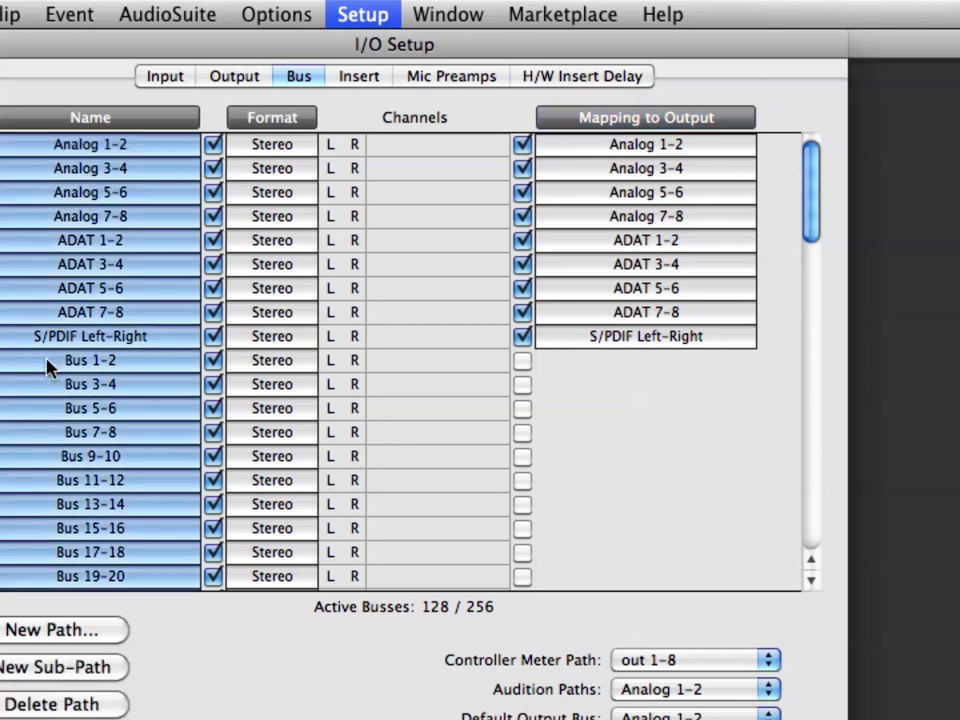
pyautogui.click(40, 710)
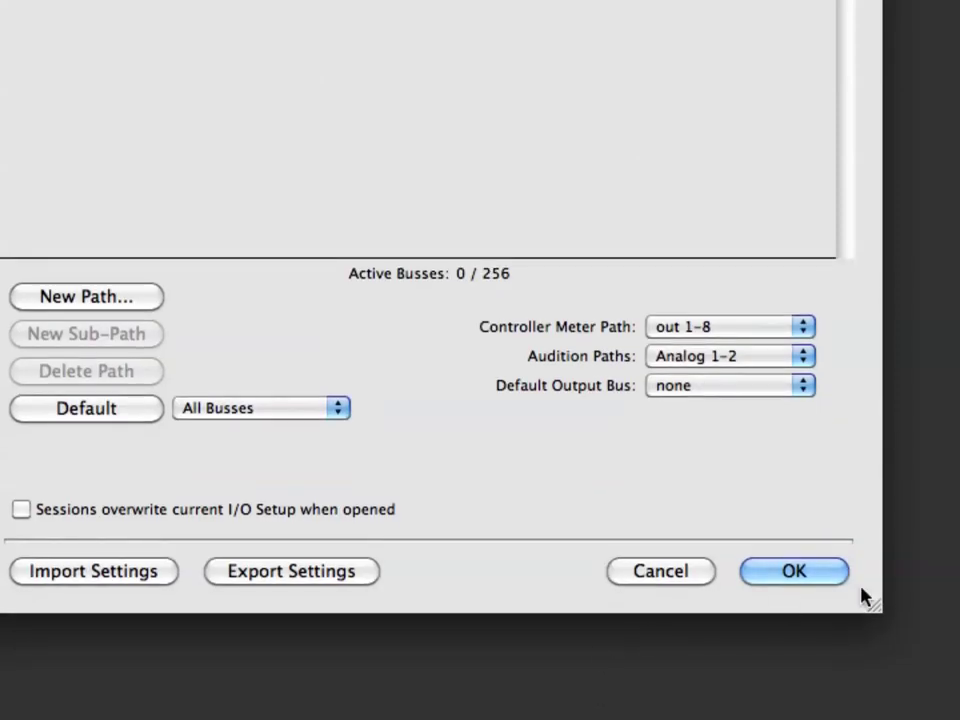
pyautogui.click(818, 573)
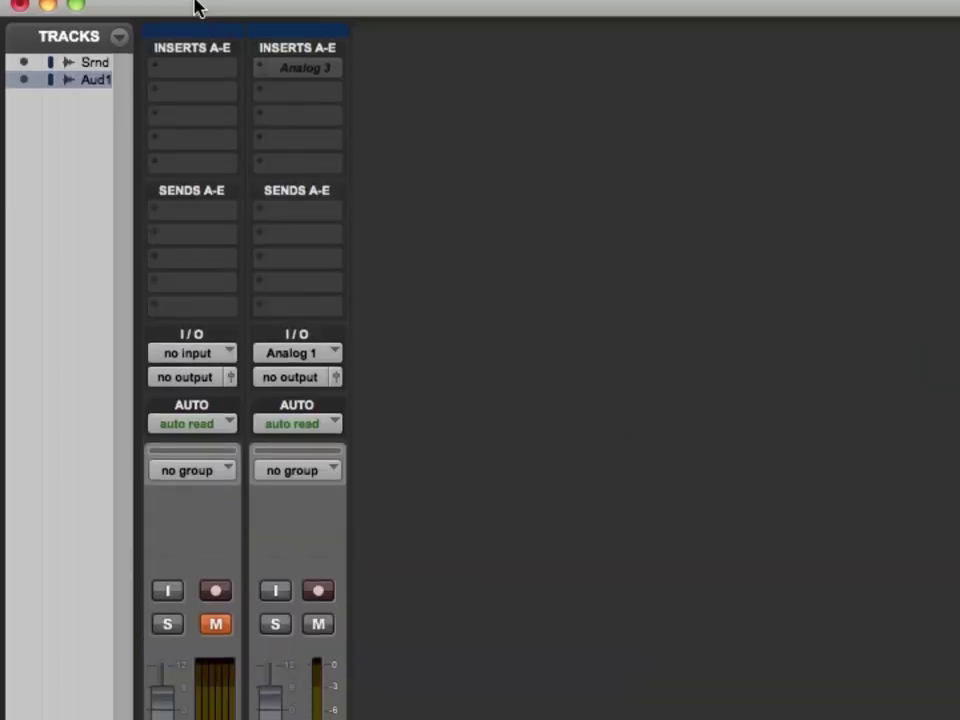
# Step: Examine the output choices for the Audio 1 track without assigning one
pyautogui.click(273, 355)
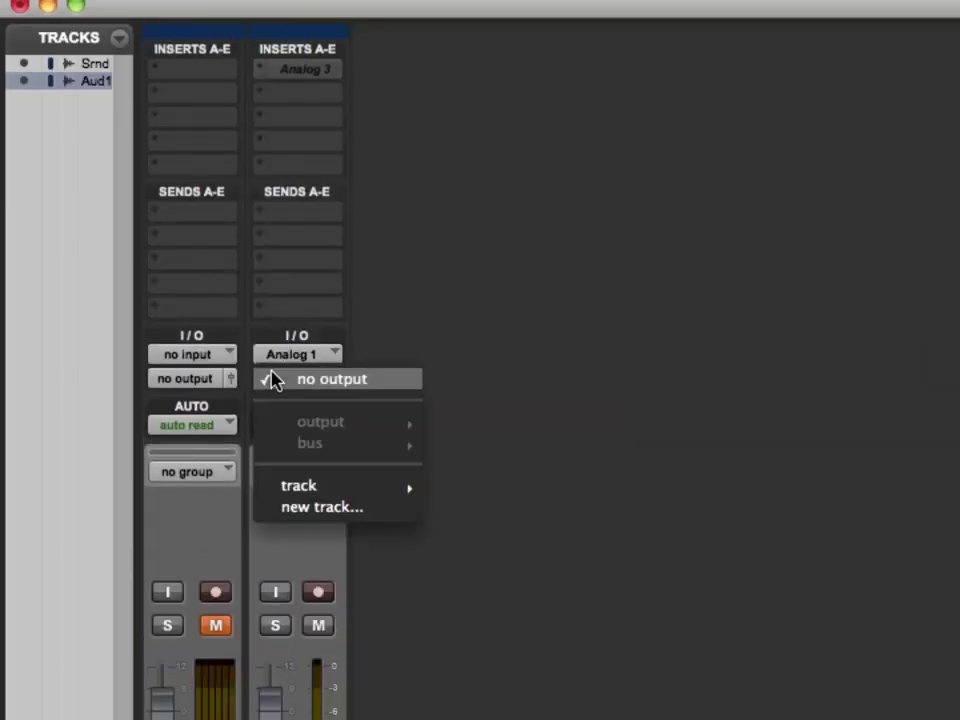
pyautogui.click(412, 434)
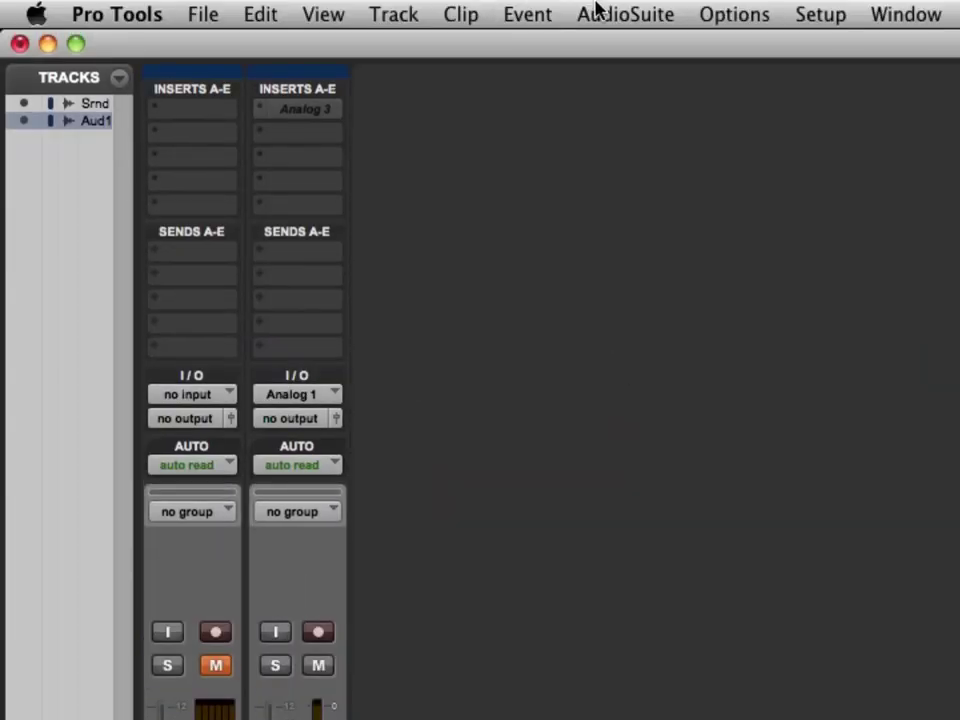
# Step: Check which output and bus destinations Audio 1 offers while the session has no bus paths
pyautogui.click(714, 12)
pyautogui.click(400, 395)
pyautogui.click(290, 418)
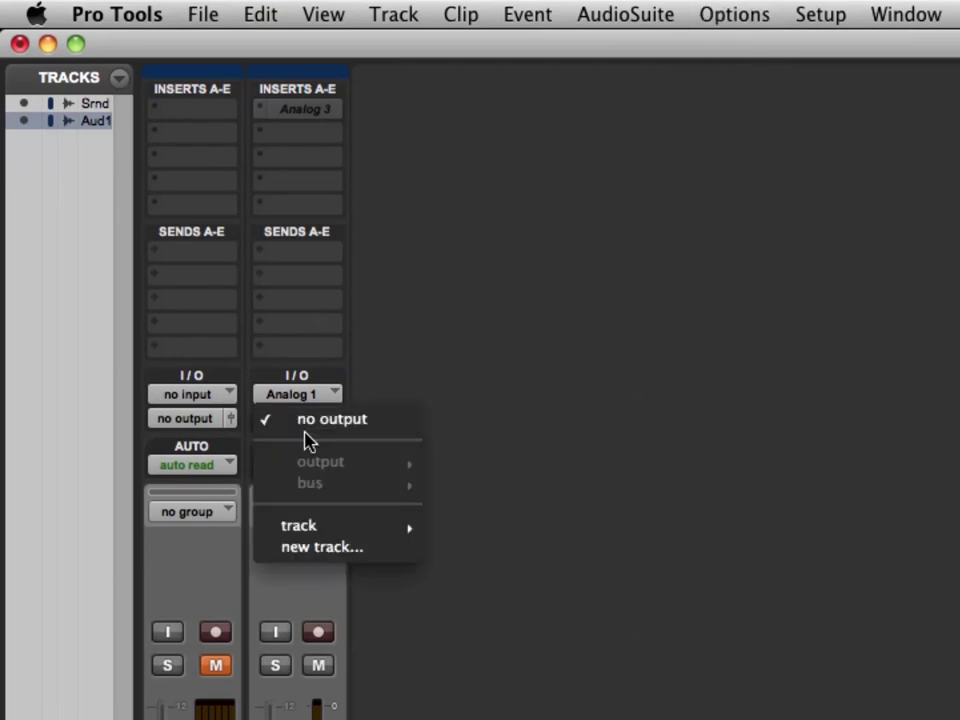
pyautogui.click(534, 506)
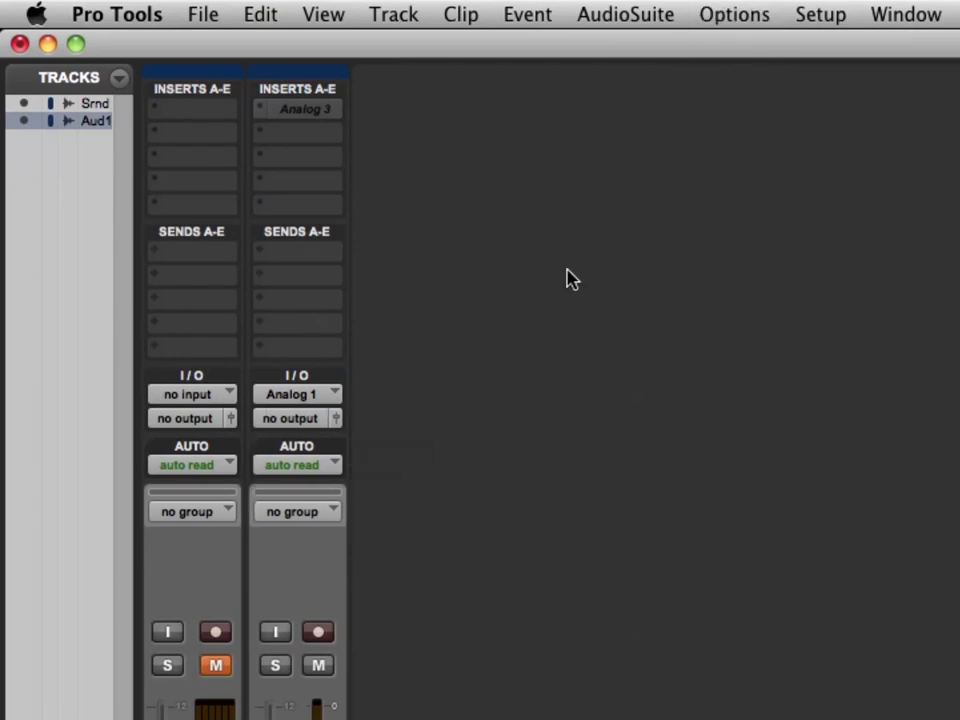
# Step: In the I/O Setup, recreate the default bus paths for All Busses and apply the changes
pyautogui.click(905, 14)
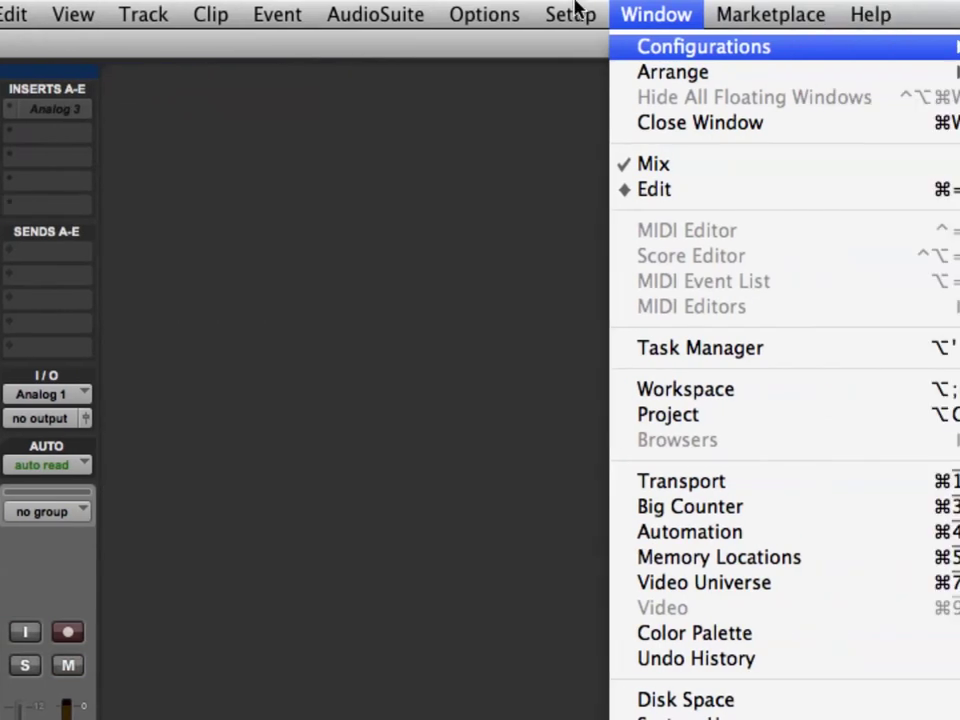
pyautogui.moveTo(579, 11)
pyautogui.click(598, 161)
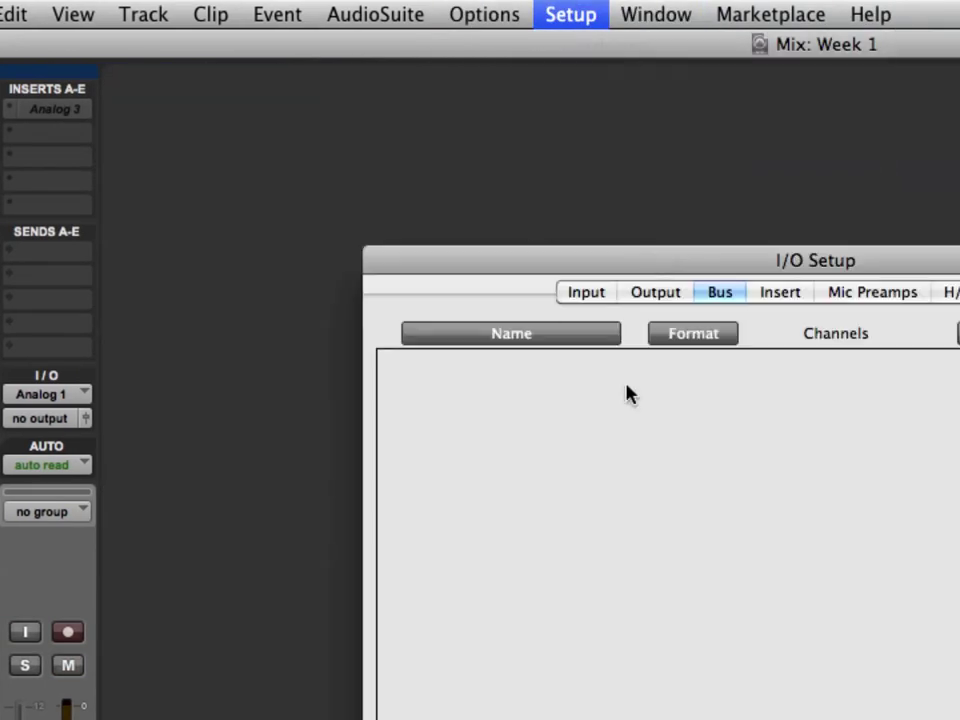
pyautogui.moveTo(632, 257); pyautogui.dragTo(416, 96)
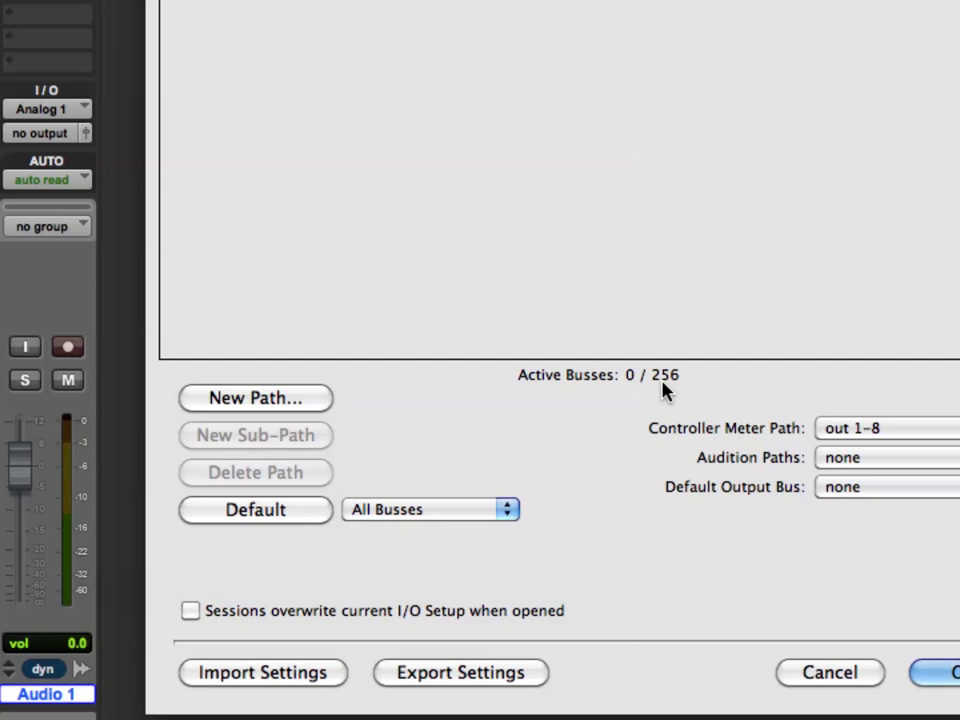
pyautogui.click(377, 514)
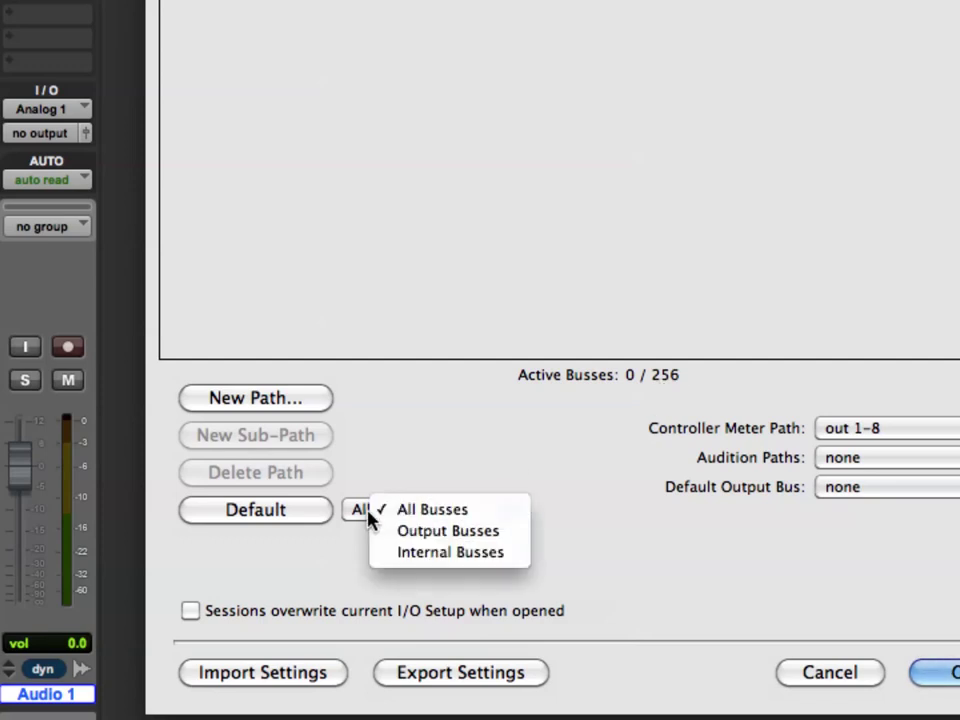
pyautogui.click(365, 520)
pyautogui.click(291, 514)
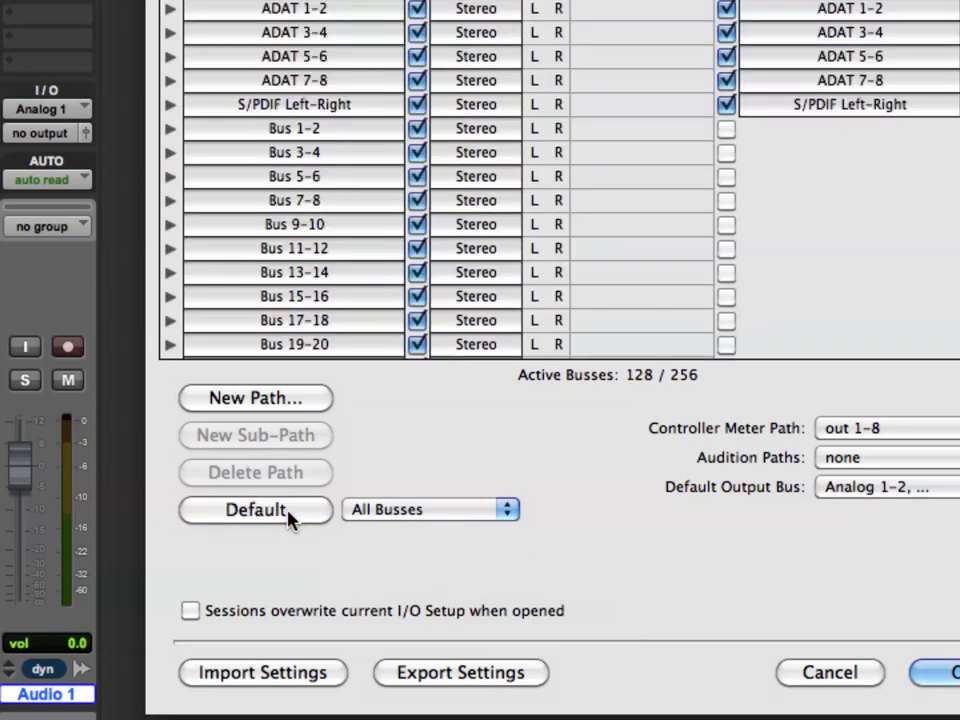
pyautogui.click(241, 522)
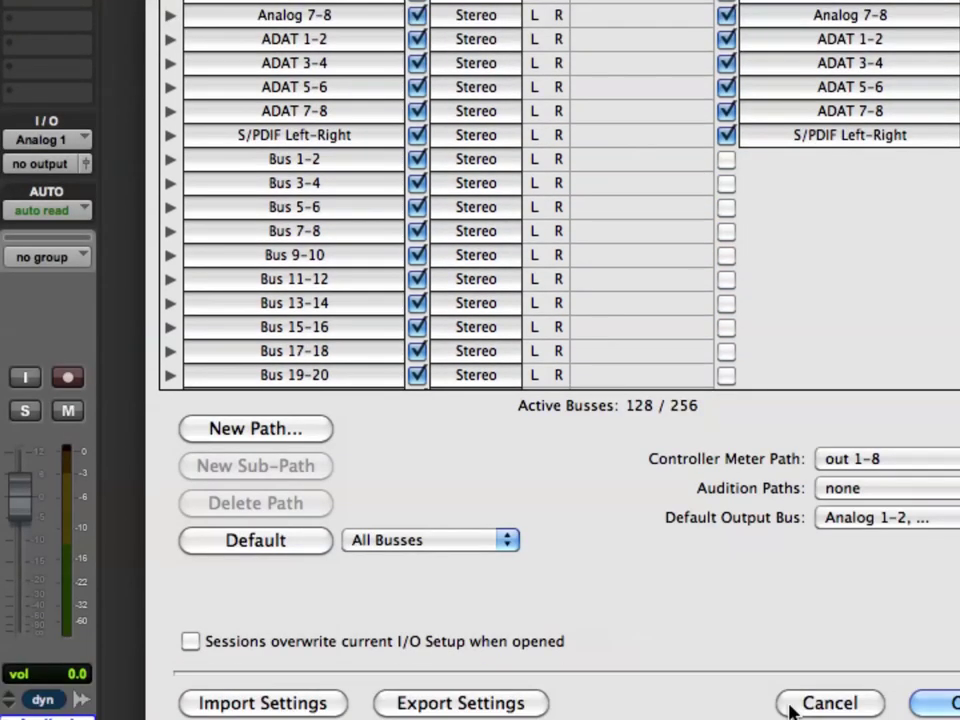
pyautogui.click(940, 704)
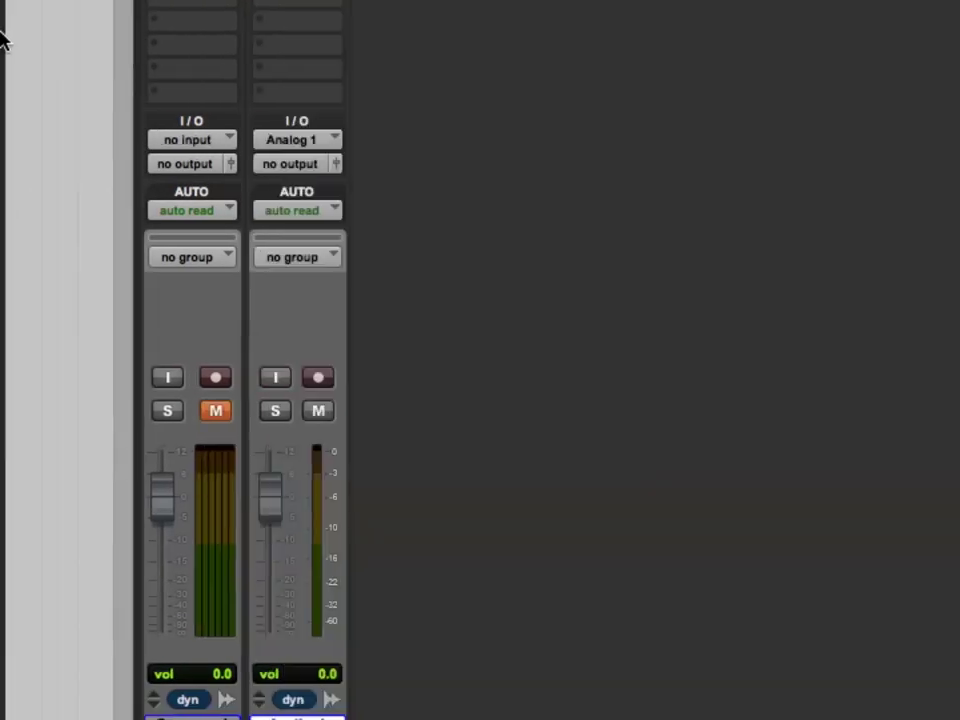
# Step: Examine the output, bus and track destinations available for Audio 1 with the default busses in place
pyautogui.click(38, 164)
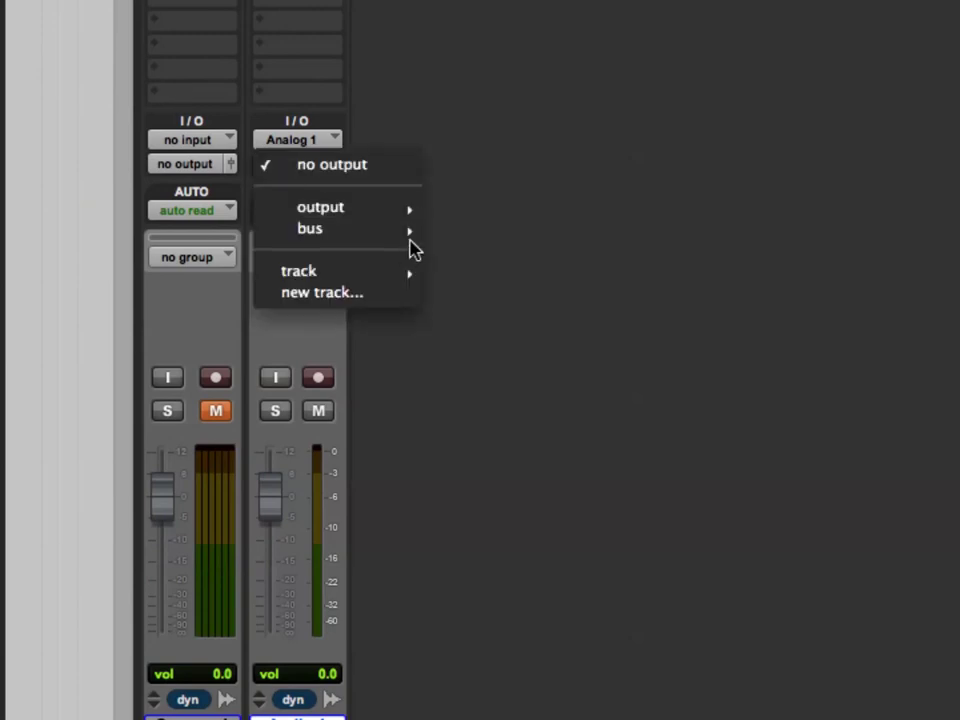
pyautogui.moveTo(410, 238)
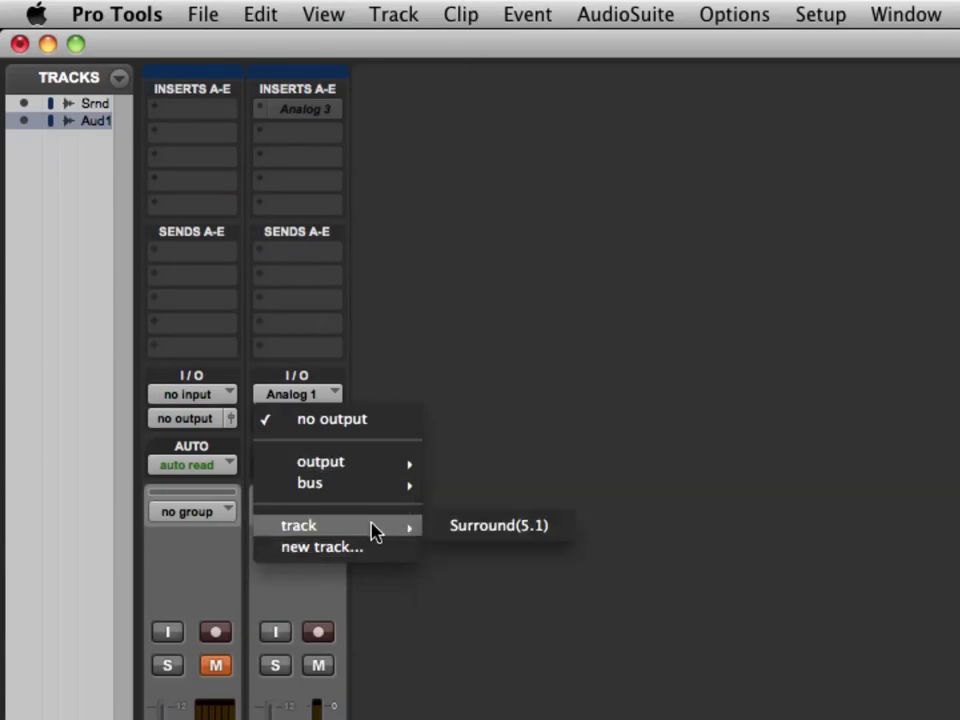
pyautogui.click(395, 363)
# Step: Route Audio 1's output to a new track, keeping it a stereo Aux Input with the Samples time base
pyautogui.click(302, 422)
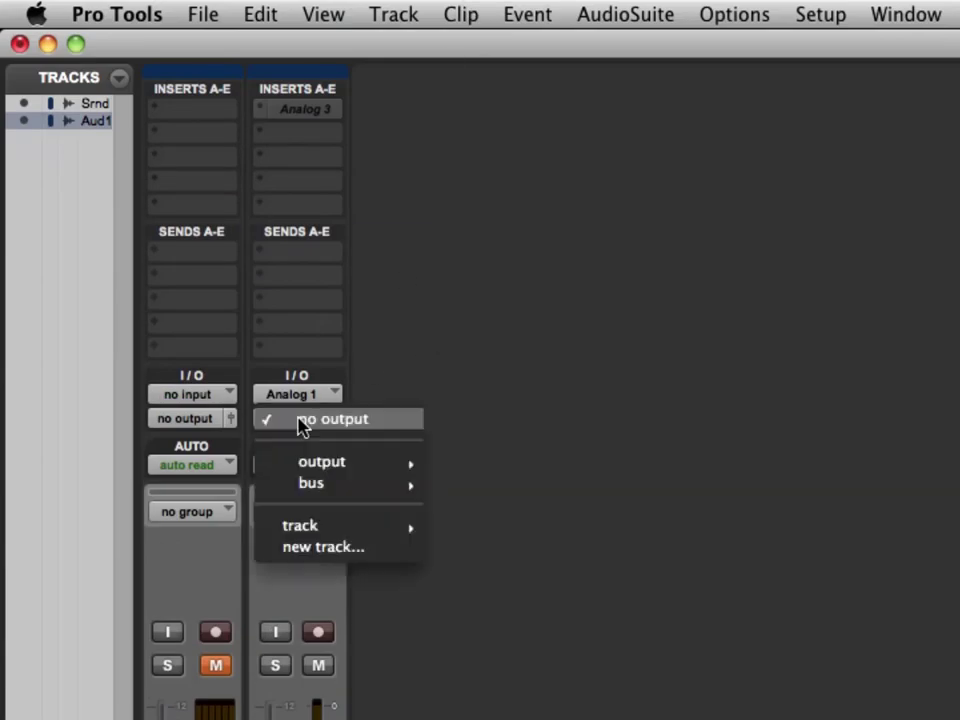
pyautogui.moveTo(345, 490)
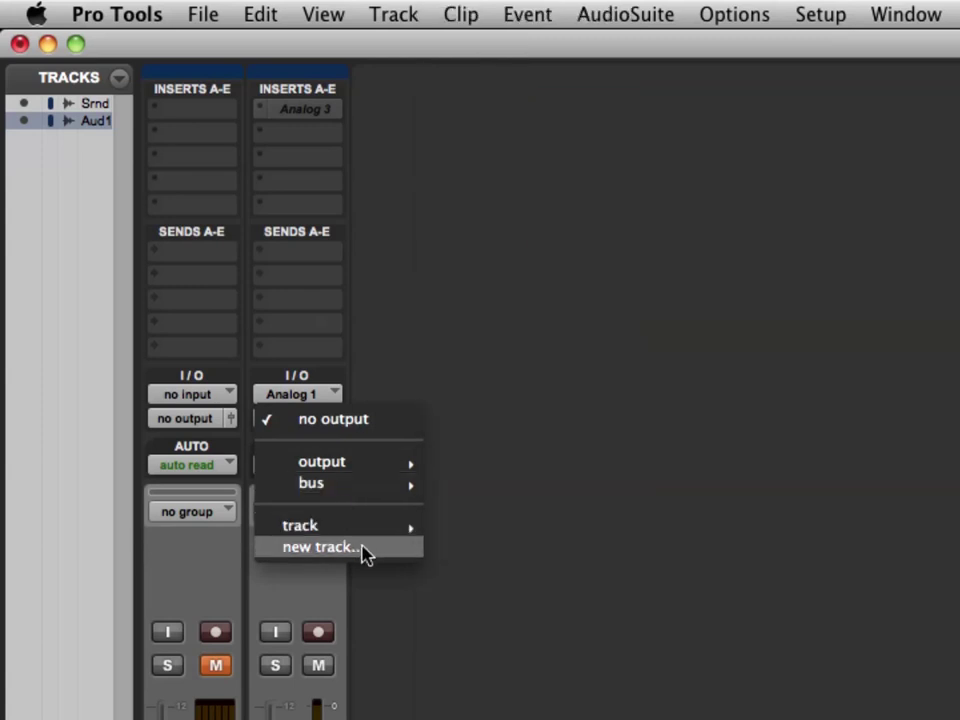
pyautogui.click(318, 547)
pyautogui.moveTo(738, 530); pyautogui.dragTo(204, 146)
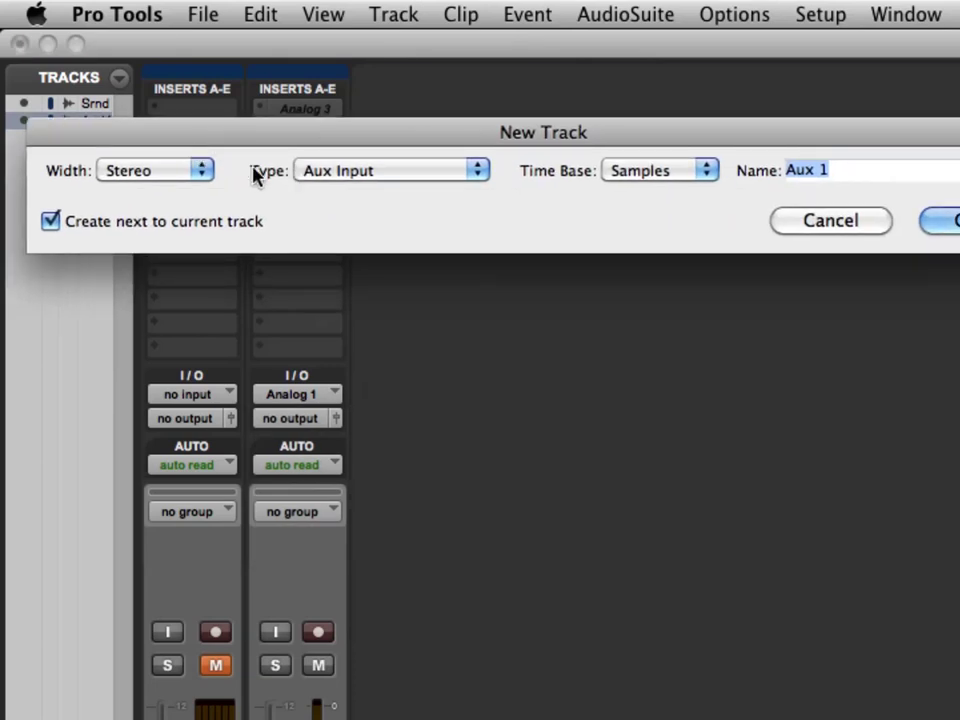
pyautogui.click(189, 172)
pyautogui.click(189, 172)
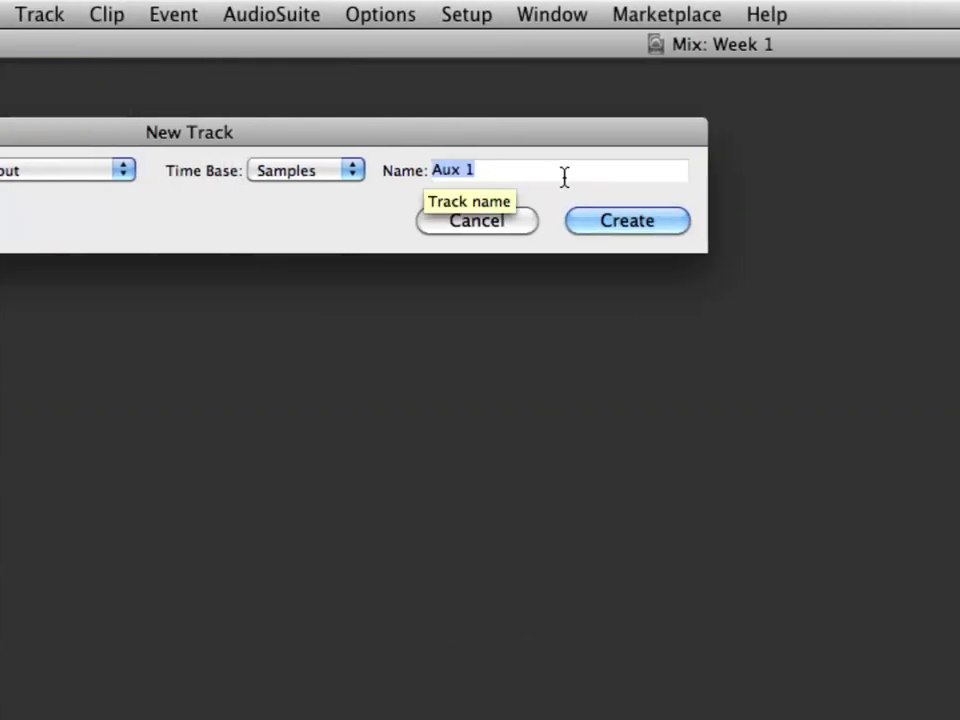
# Step: Name the new track YAY Its ALMOST 11PM and create it next to the current track
pyautogui.write('YAY')
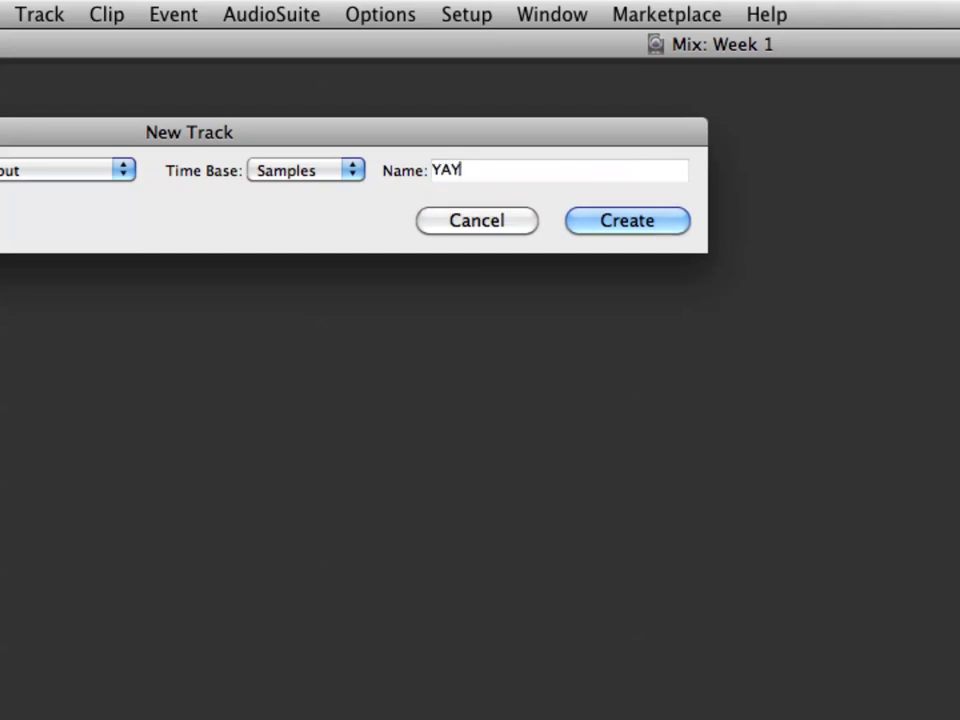
pyautogui.write(' Its ALMIST')
pyautogui.press('BackSpace')
pyautogui.press('BackSpace')
pyautogui.press('BackSpace')
pyautogui.write('OST ')
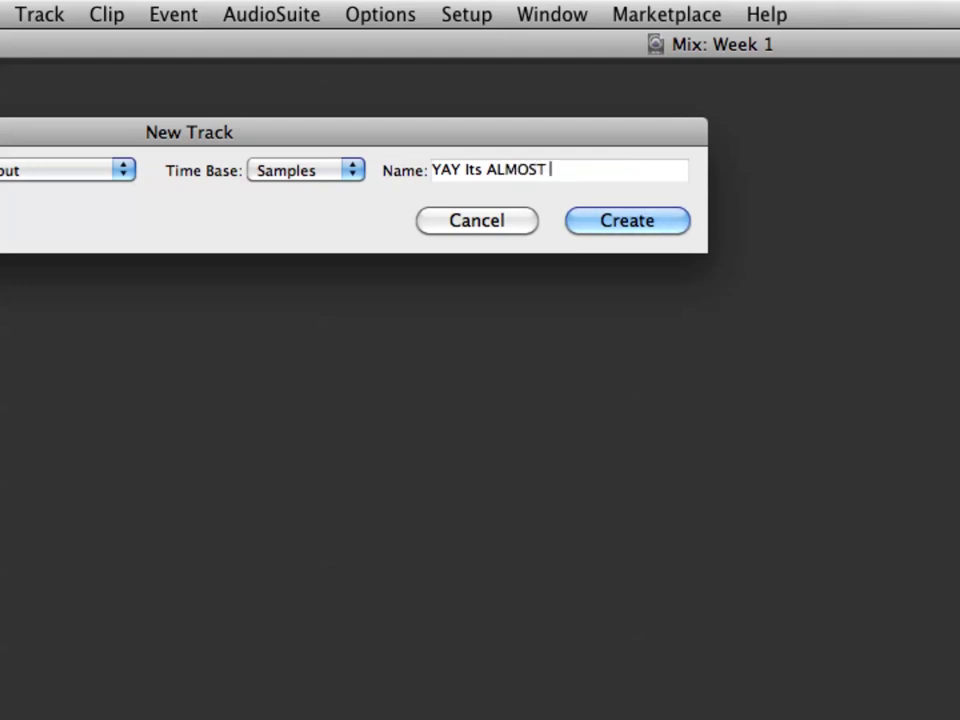
pyautogui.write('111')
pyautogui.press('BackSpace')
pyautogui.write('PM')
pyautogui.press('Return')
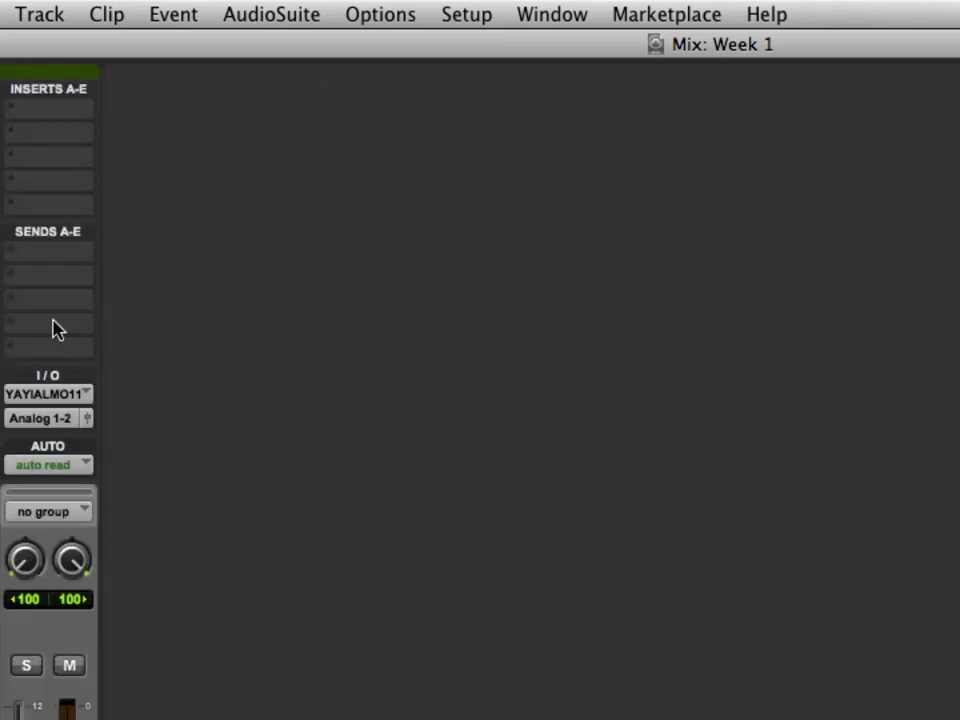
# Step: Inspect the bus assigned to Audio 1's output and the input source of the new Aux track
pyautogui.click(203, 425)
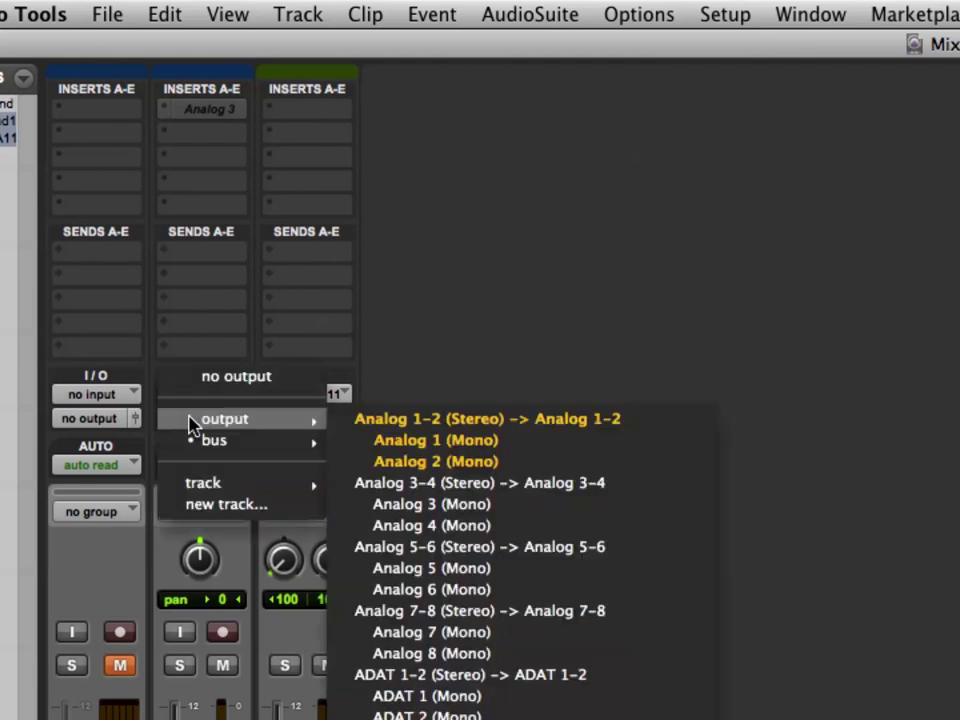
pyautogui.moveTo(220, 450)
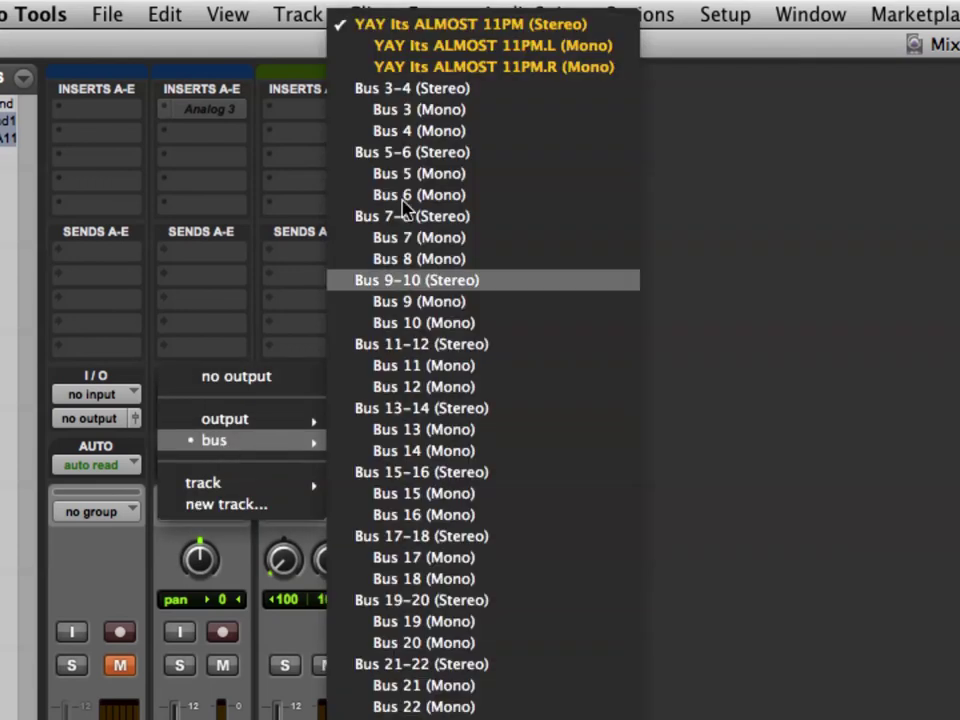
pyautogui.click(664, 143)
pyautogui.click(309, 394)
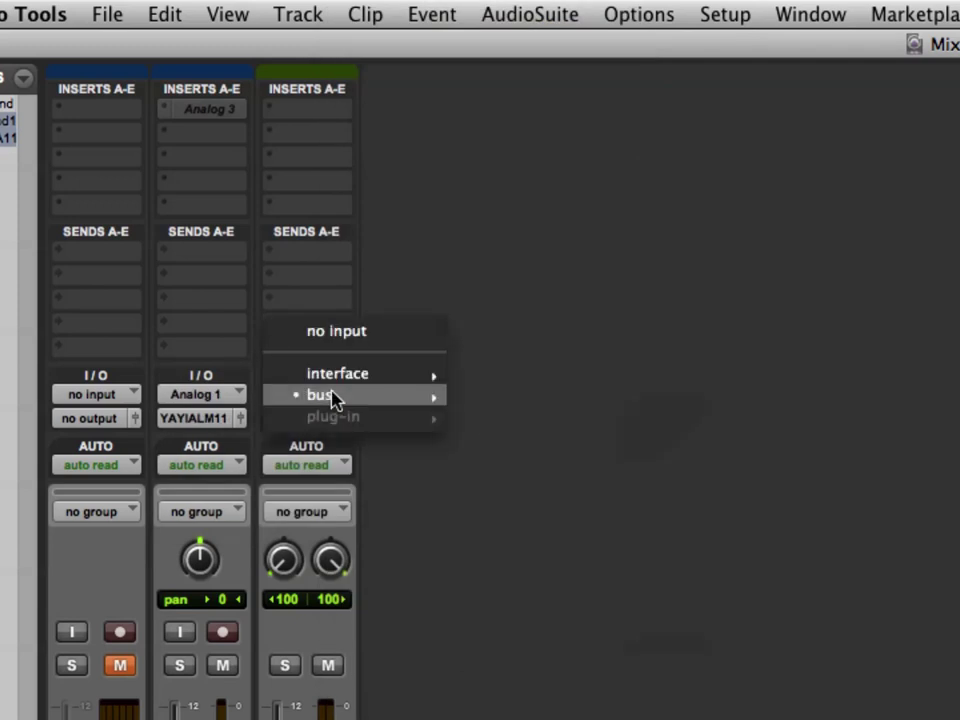
pyautogui.moveTo(332, 398)
pyautogui.click(555, 226)
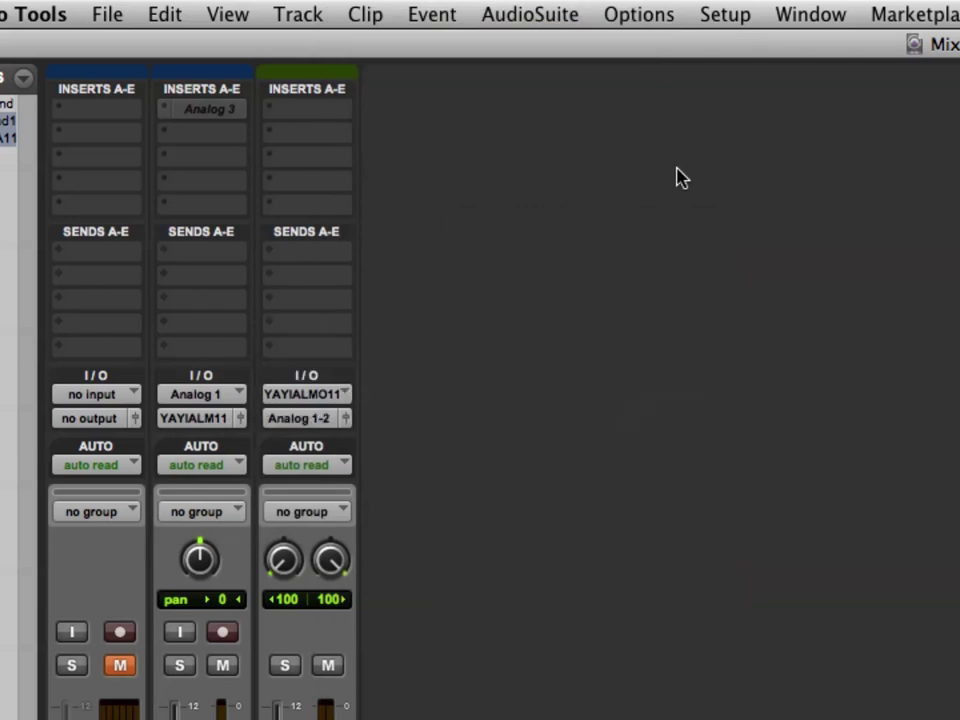
# Step: Open the I/O Setup and locate the YAY Its ALMOST 11PM path in the bus list
pyautogui.click(727, 12)
pyautogui.click(765, 163)
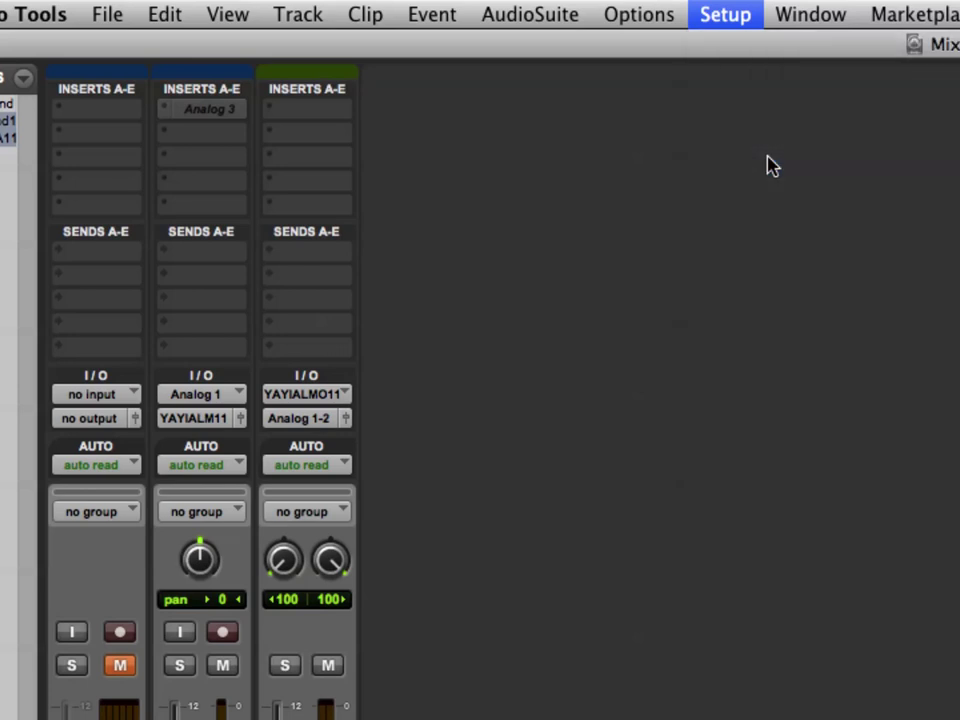
pyautogui.moveTo(783, 265); pyautogui.dragTo(437, 88)
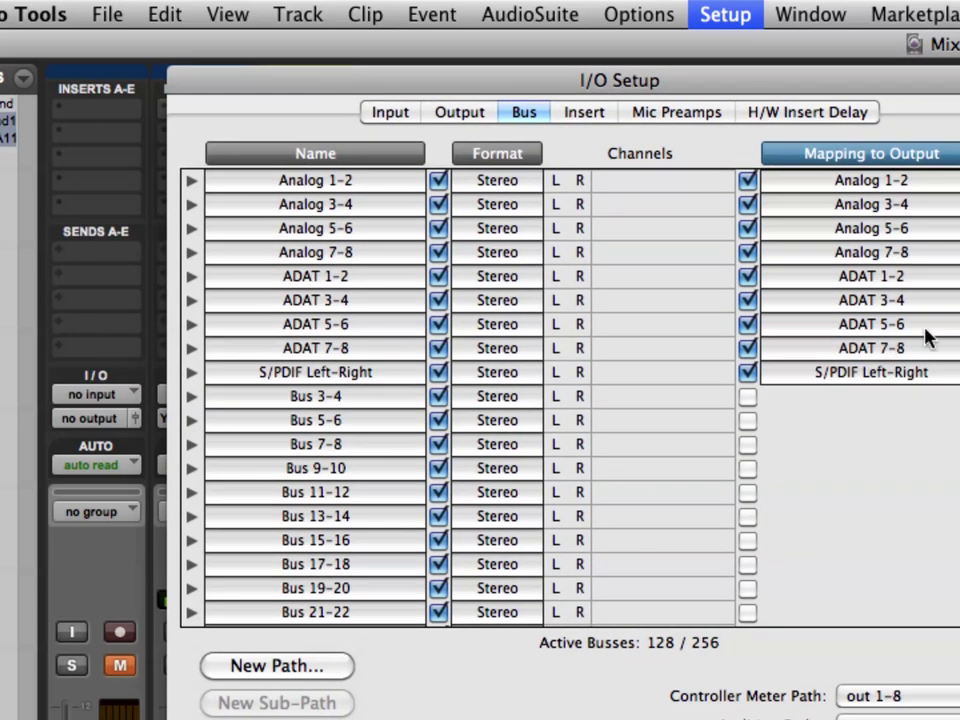
pyautogui.scroll(-15, 890, 300)
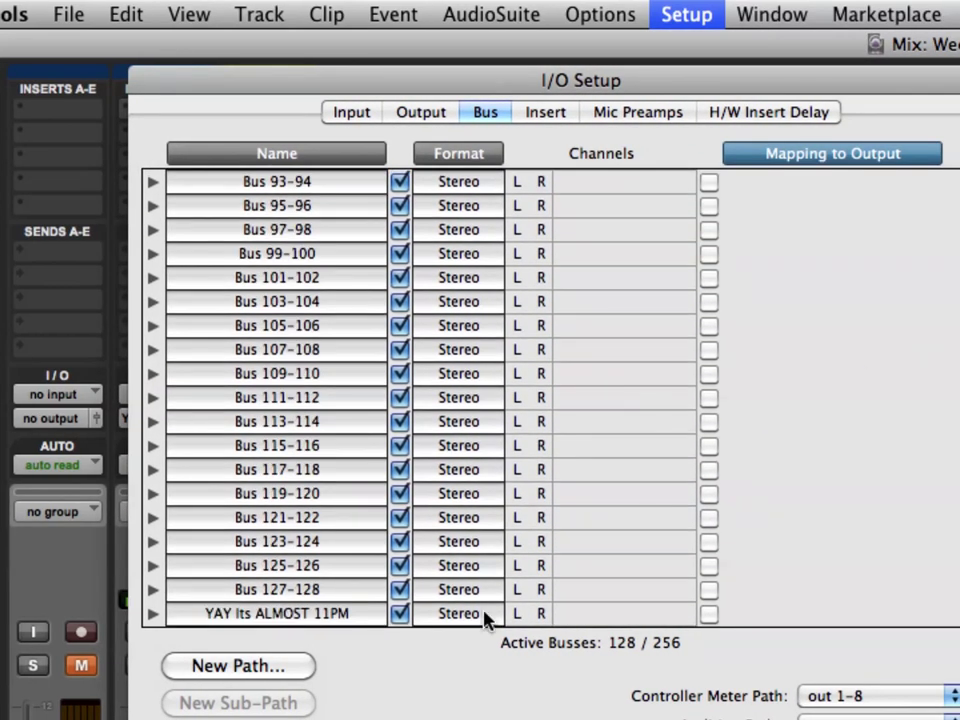
pyautogui.click(350, 613)
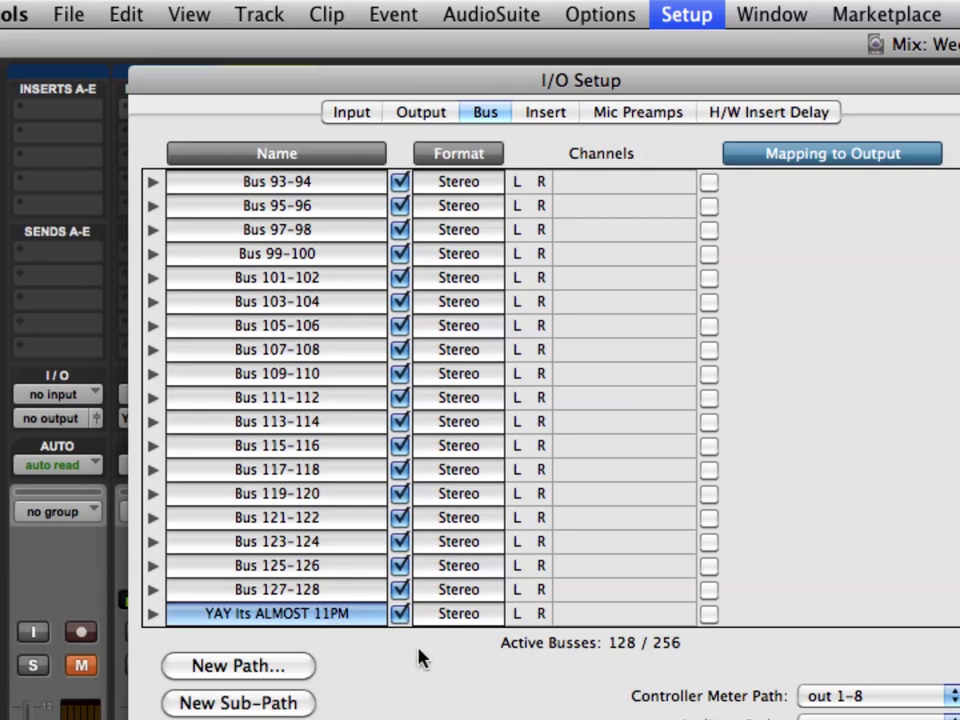
pyautogui.scroll(15, 379, 499)
pyautogui.scroll(-15, 380, 503)
# Step: Rename Bus 113-114 as "Who =??" and apply the I/O Setup changes
pyautogui.click(299, 428)
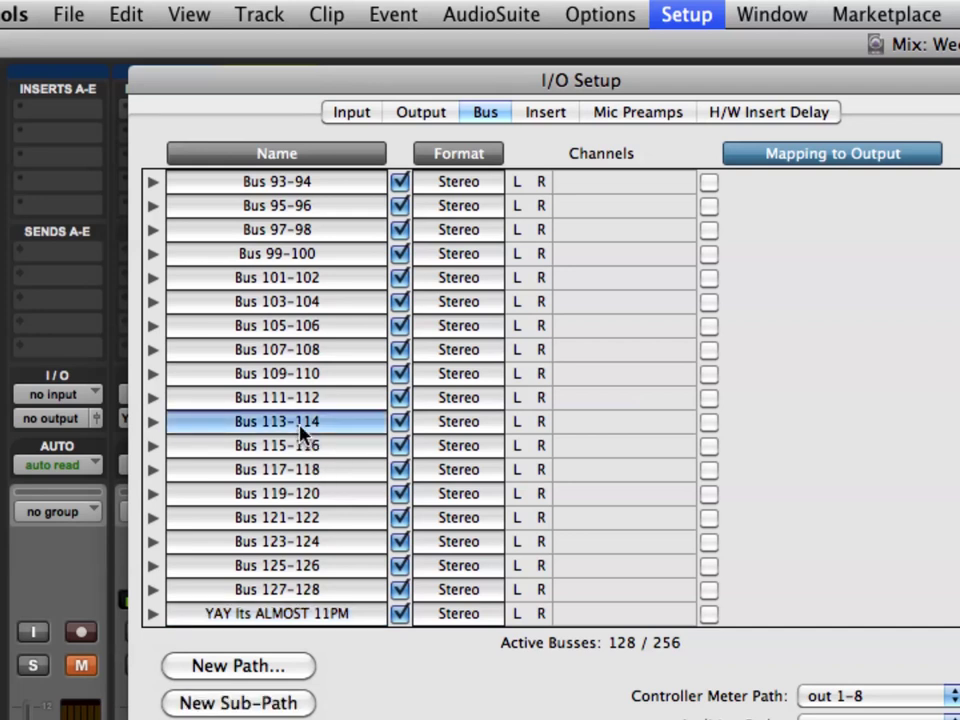
pyautogui.scroll(1, 303, 431)
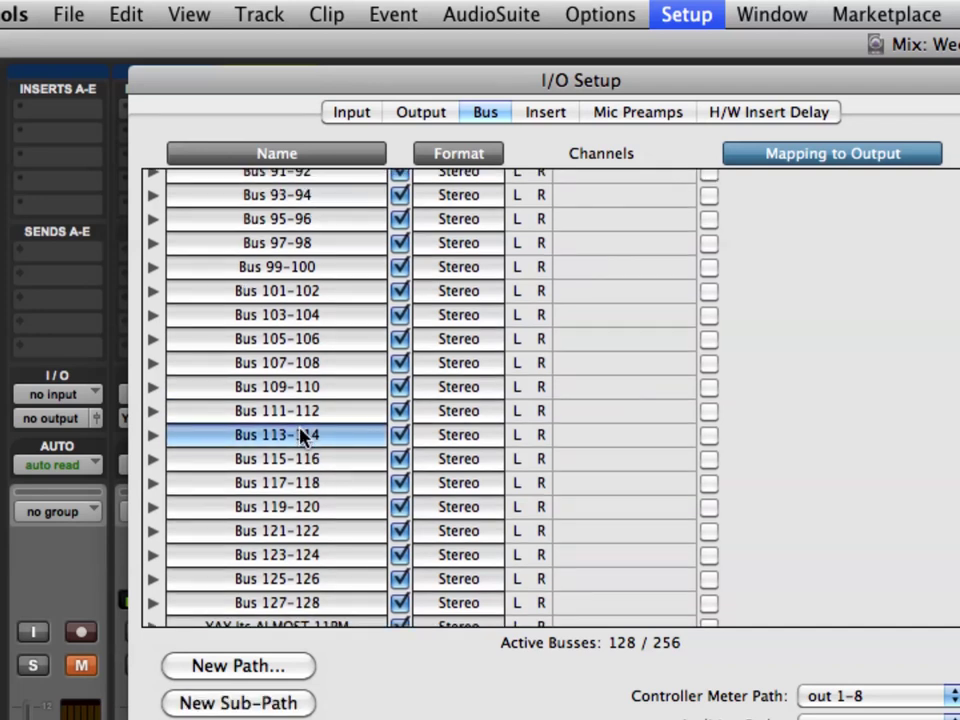
pyautogui.doubleClick(302, 435)
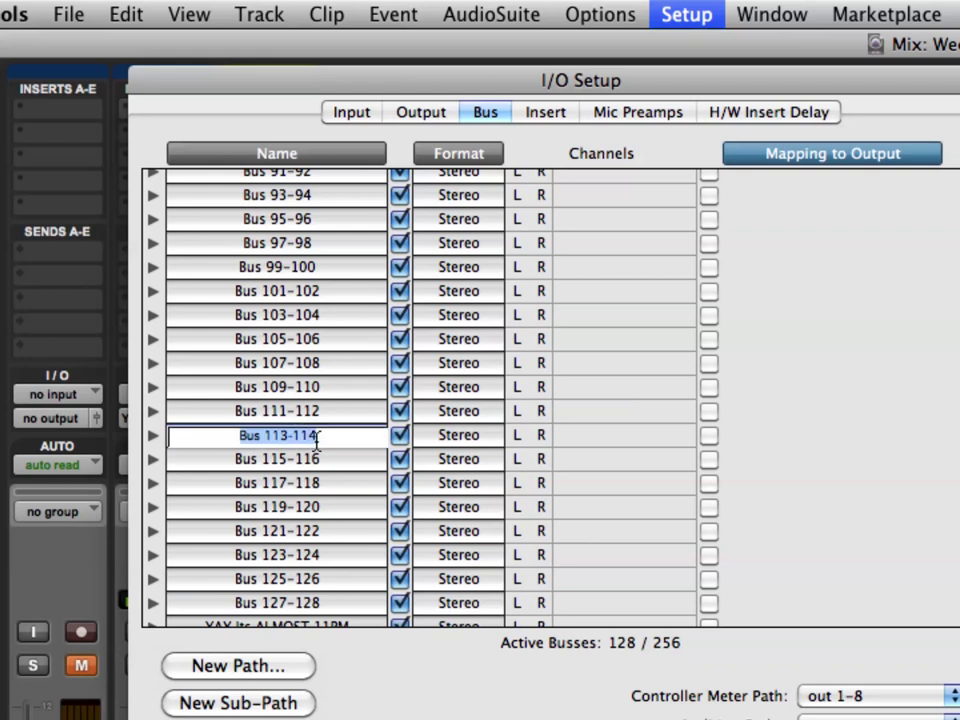
pyautogui.write('Who =')
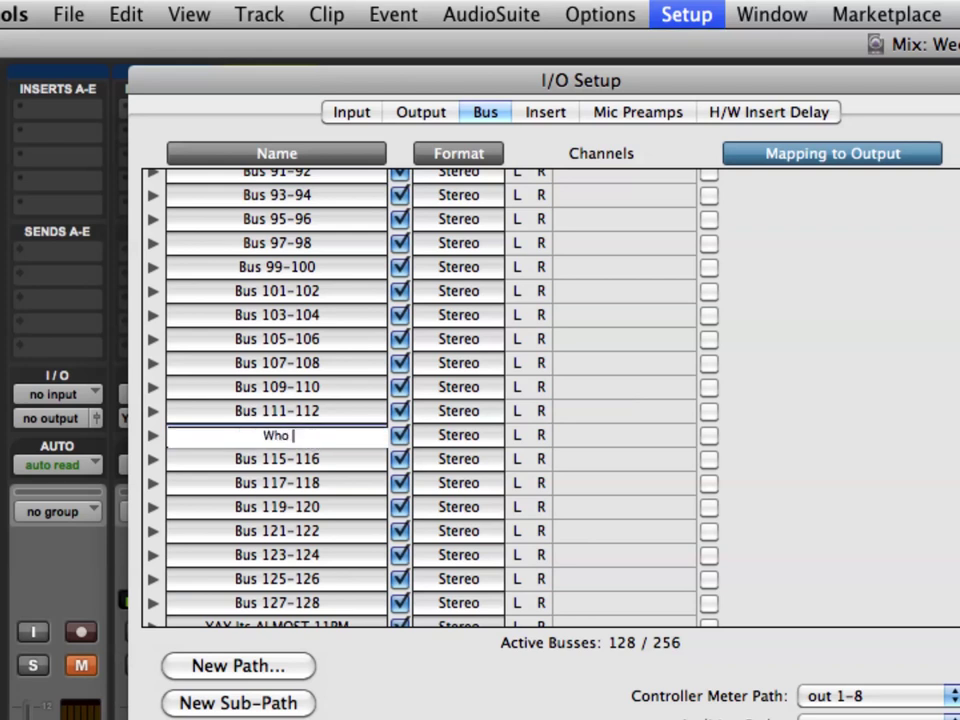
pyautogui.write('??')
pyautogui.click(384, 577)
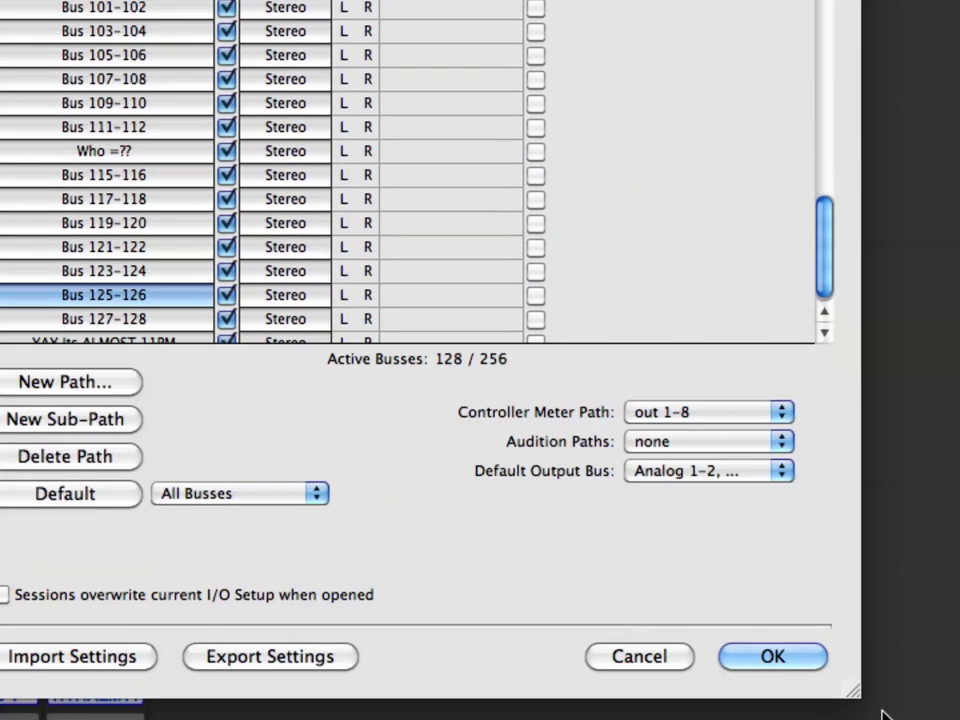
pyautogui.click(800, 660)
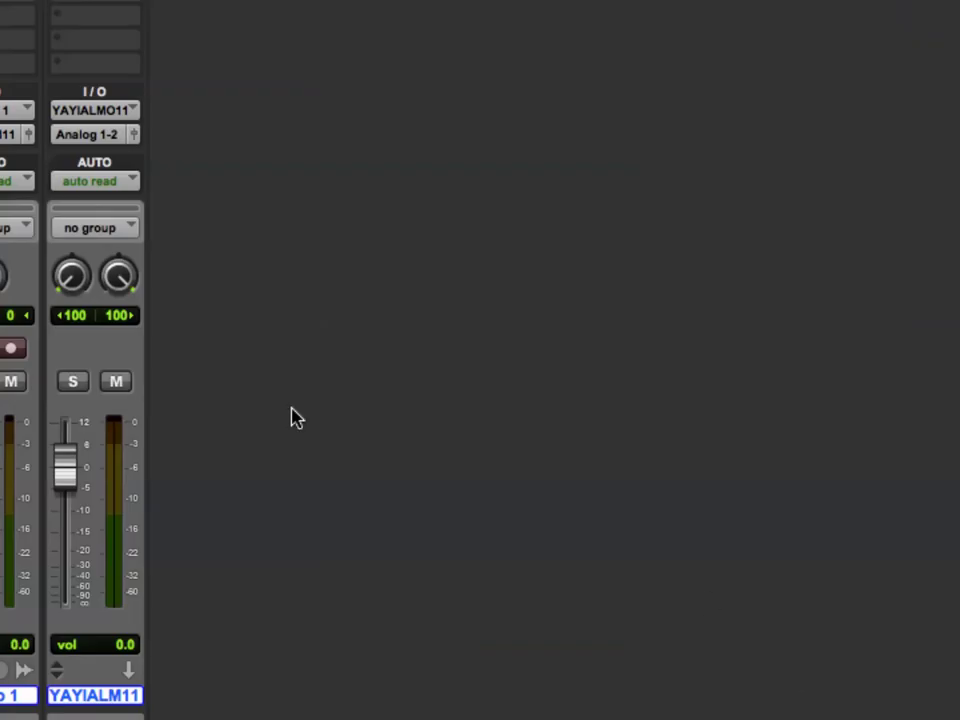
# Step: Route Audio 1's output to the stereo bus "Who =??"
pyautogui.click(280, 136)
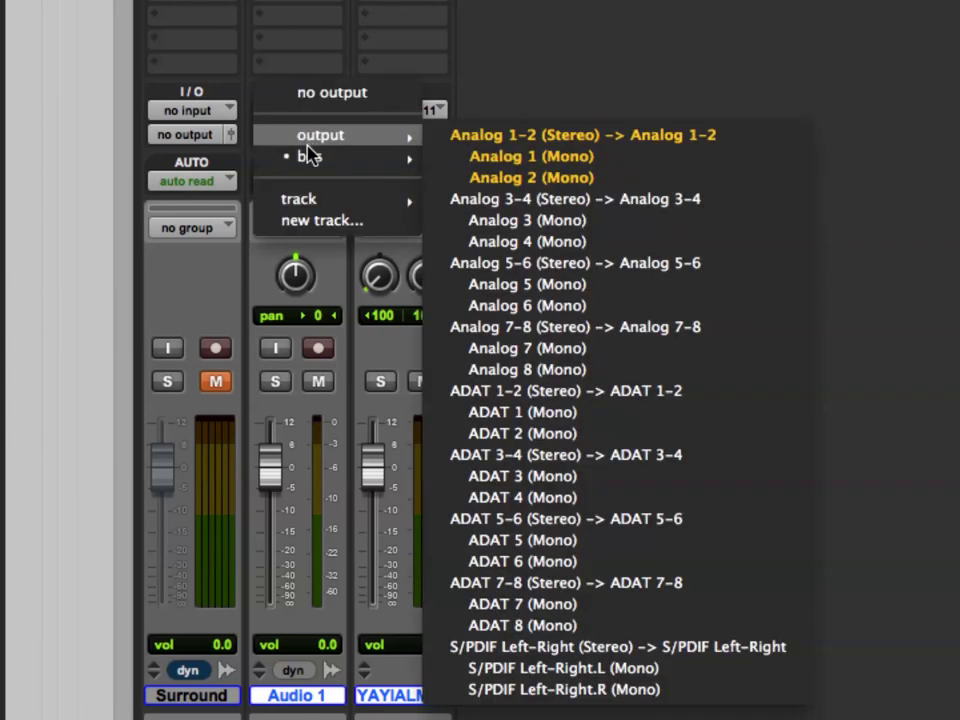
pyautogui.moveTo(308, 157)
pyautogui.moveTo(570, 706)
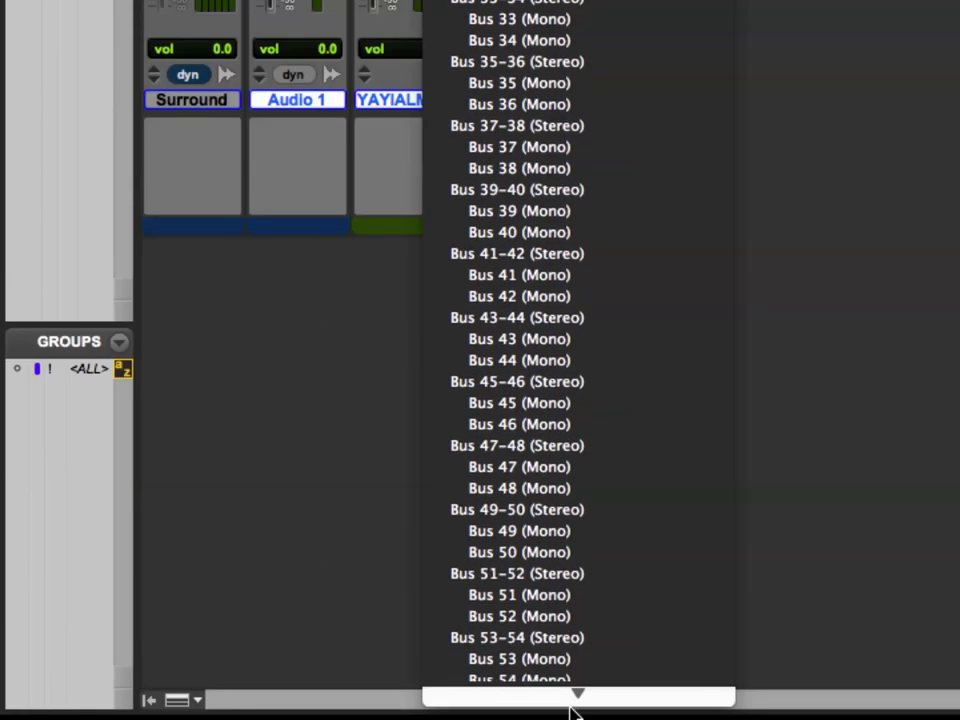
pyautogui.scroll(-20, 598, 663)
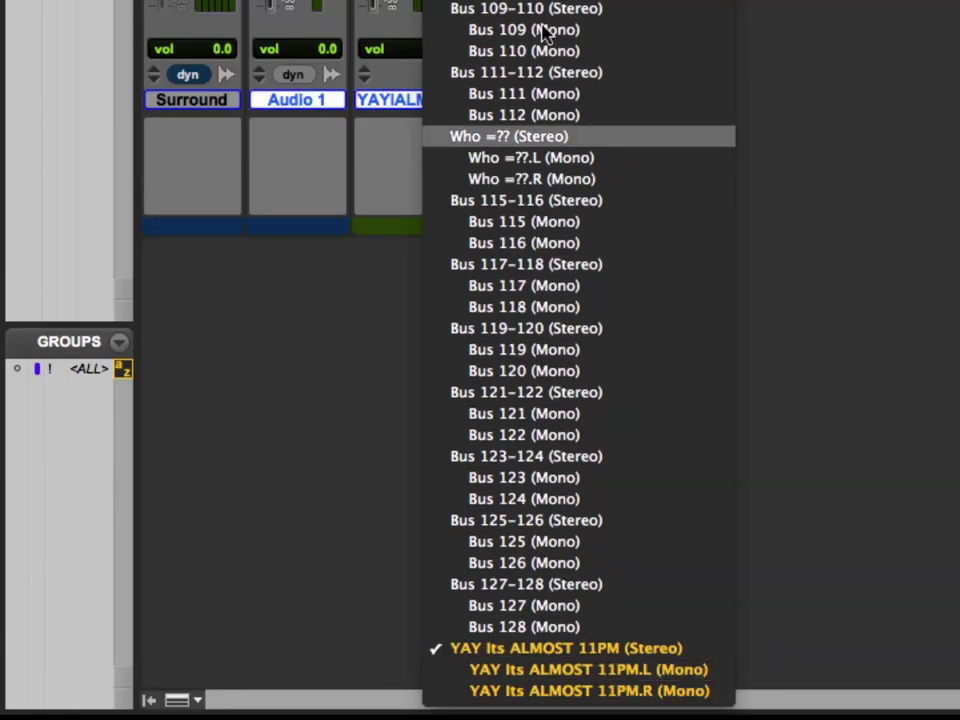
pyautogui.scroll(20, 485, 15)
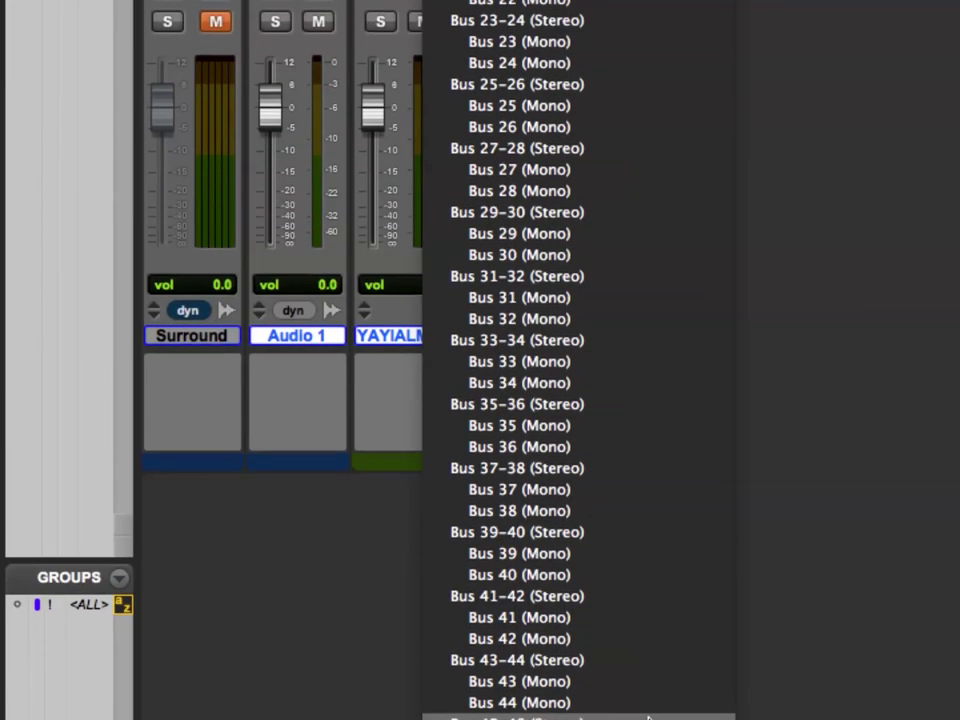
pyautogui.scroll(-20, 627, 646)
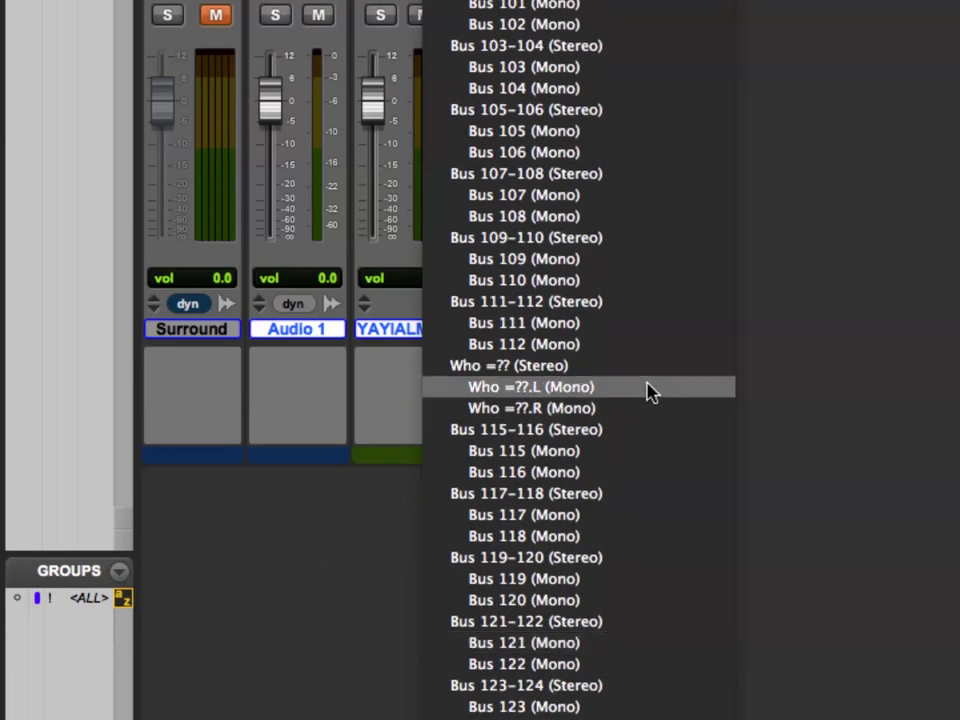
pyautogui.click(591, 372)
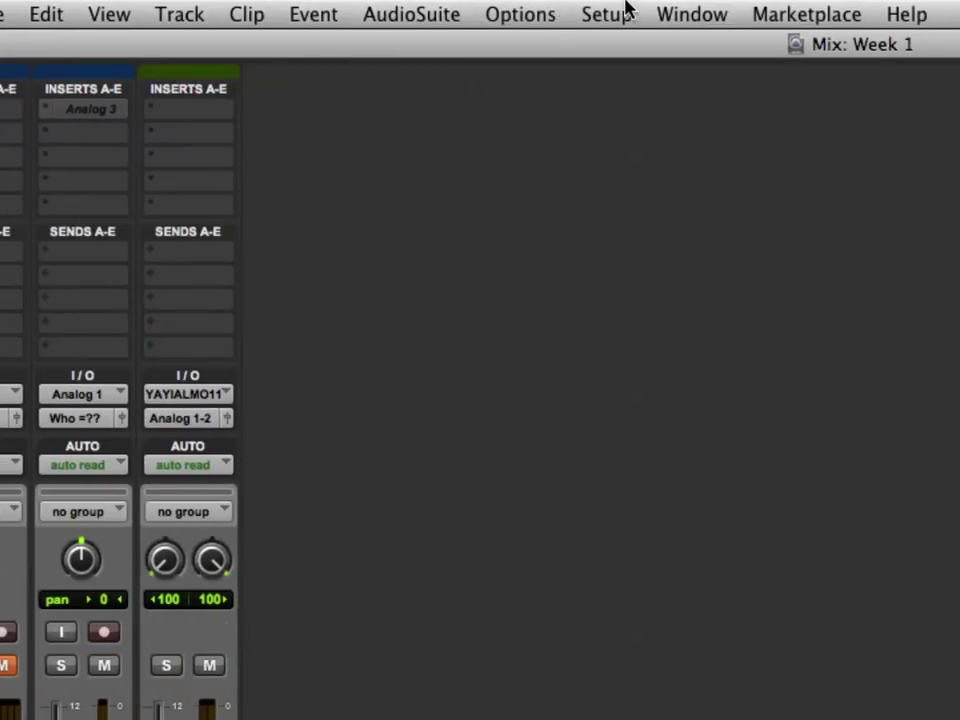
# Step: Try mapping Bus 3-4 to the Analog 3-4 output in the I/O Setup, and cancel the setup changes
pyautogui.click(618, 13)
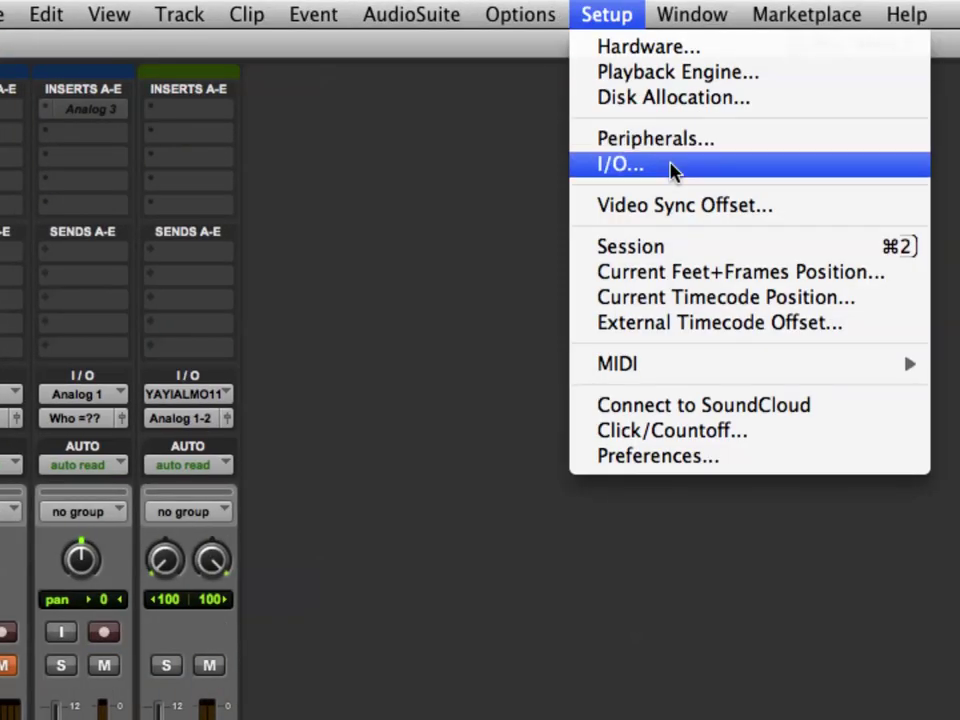
pyautogui.click(669, 164)
pyautogui.moveTo(780, 268); pyautogui.dragTo(489, 47)
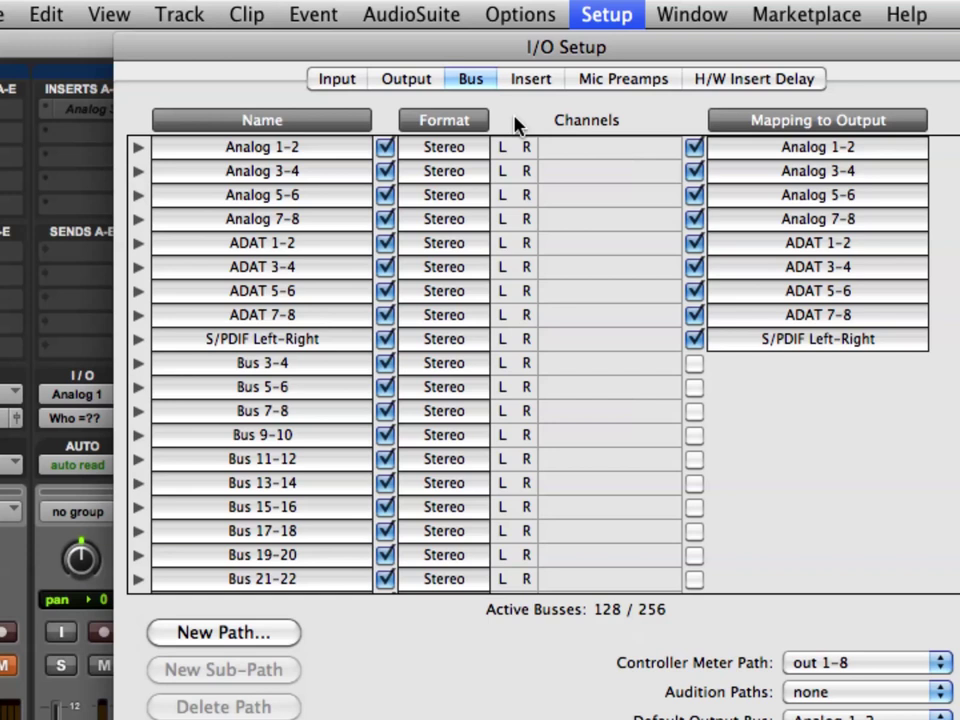
pyautogui.scroll(-10, 340, 553)
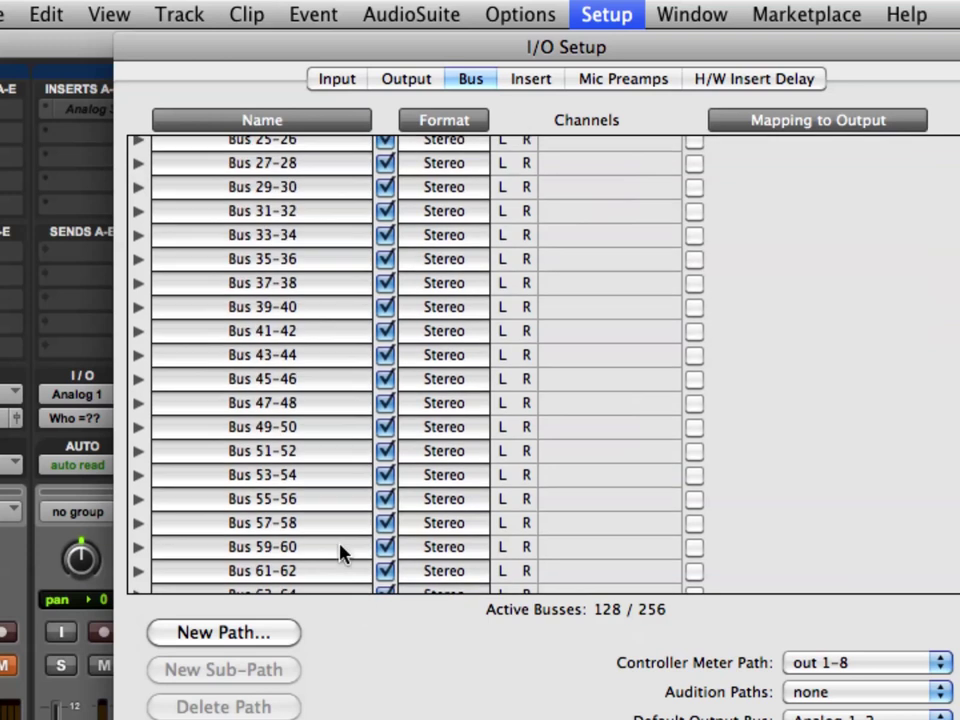
pyautogui.scroll(10, 336, 399)
pyautogui.scroll(-10, 336, 377)
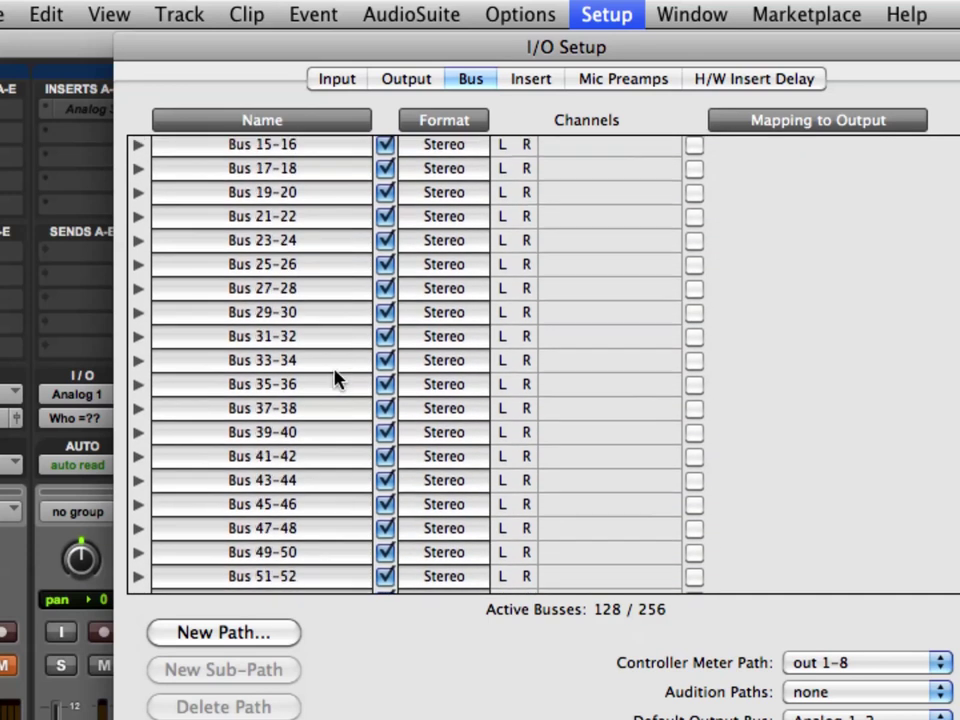
pyautogui.scroll(7, 336, 377)
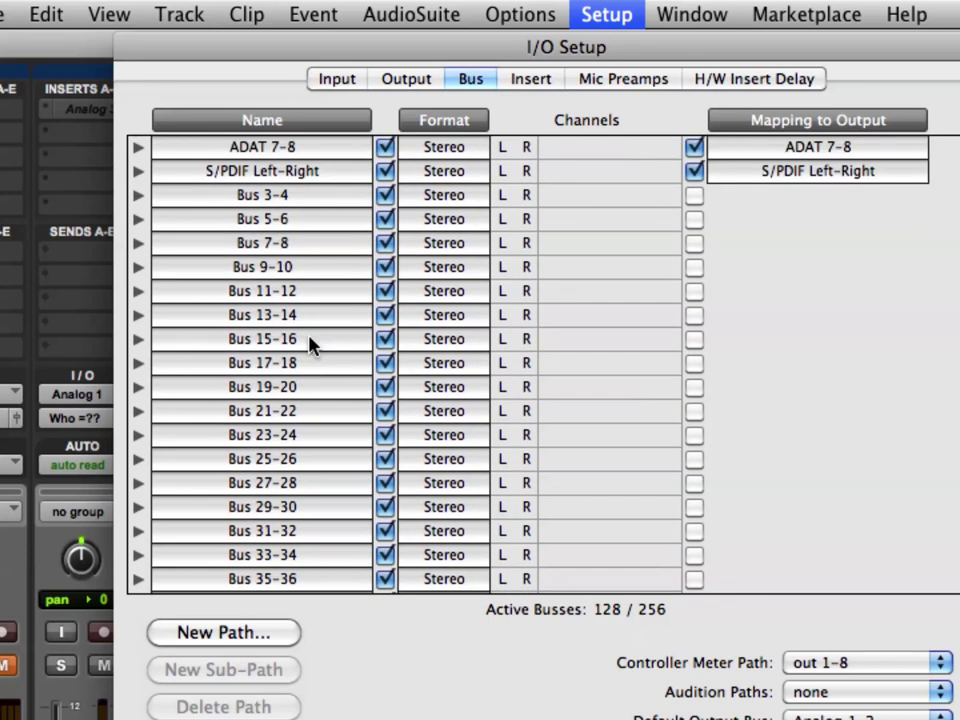
pyautogui.click(307, 197)
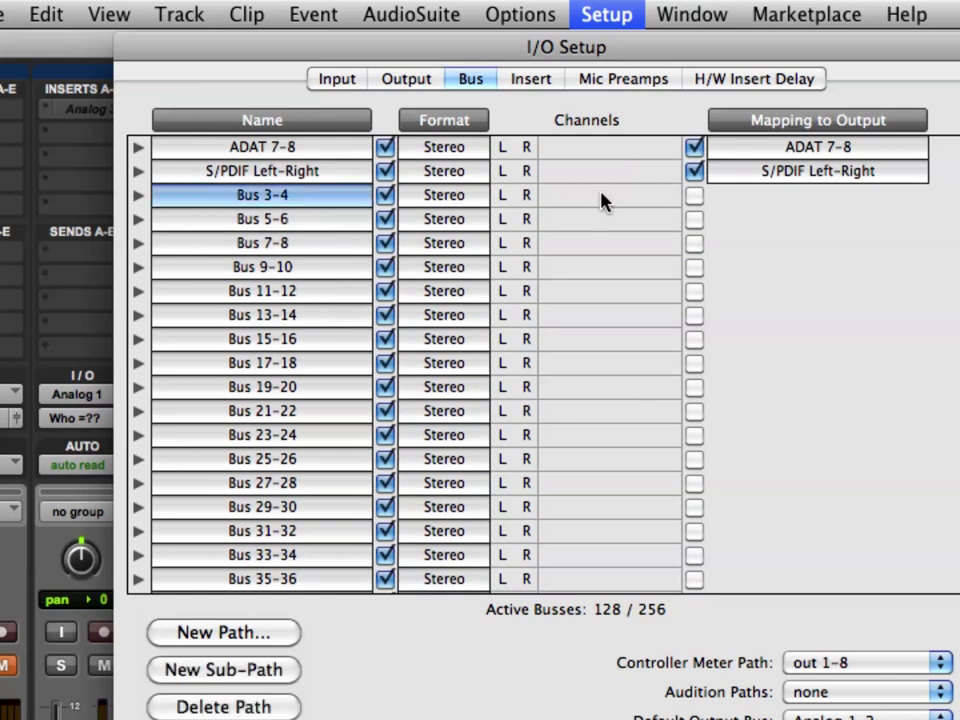
pyautogui.click(694, 196)
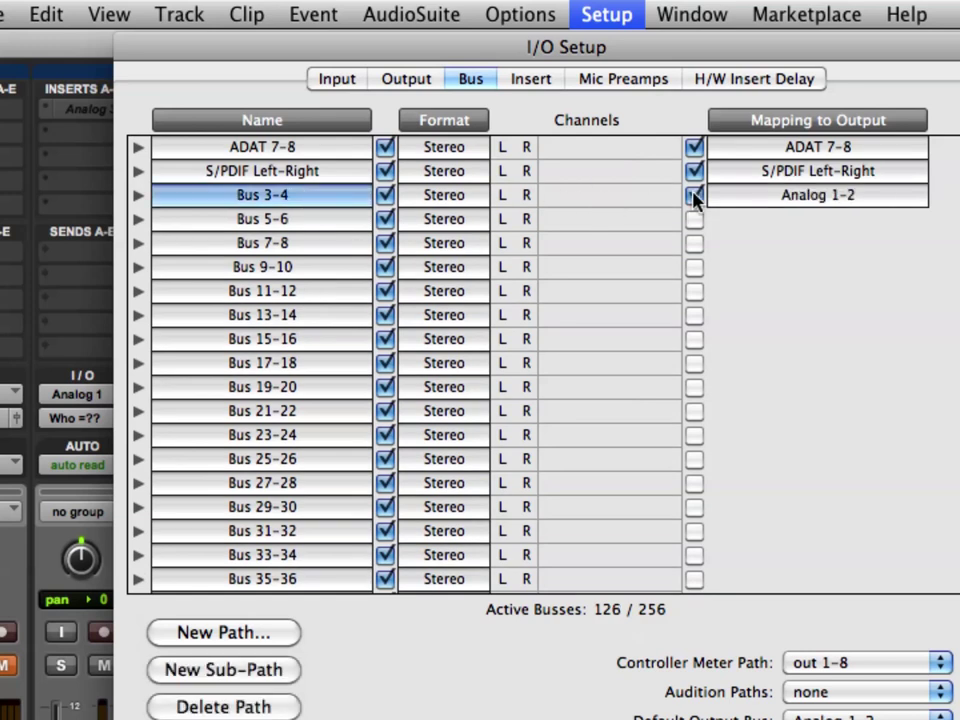
pyautogui.click(760, 197)
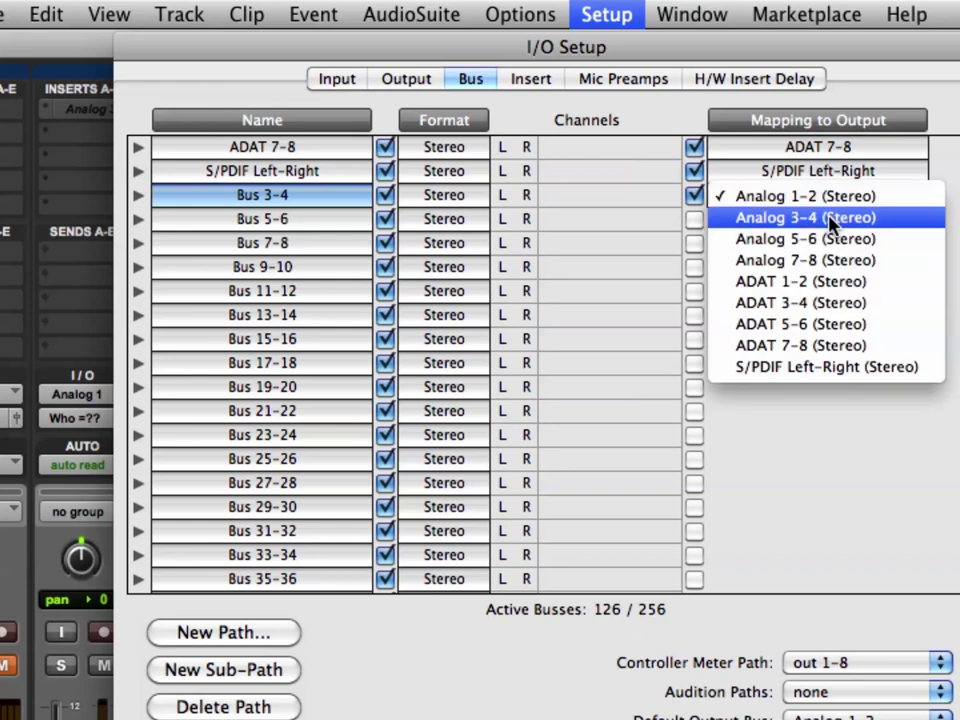
pyautogui.click(830, 218)
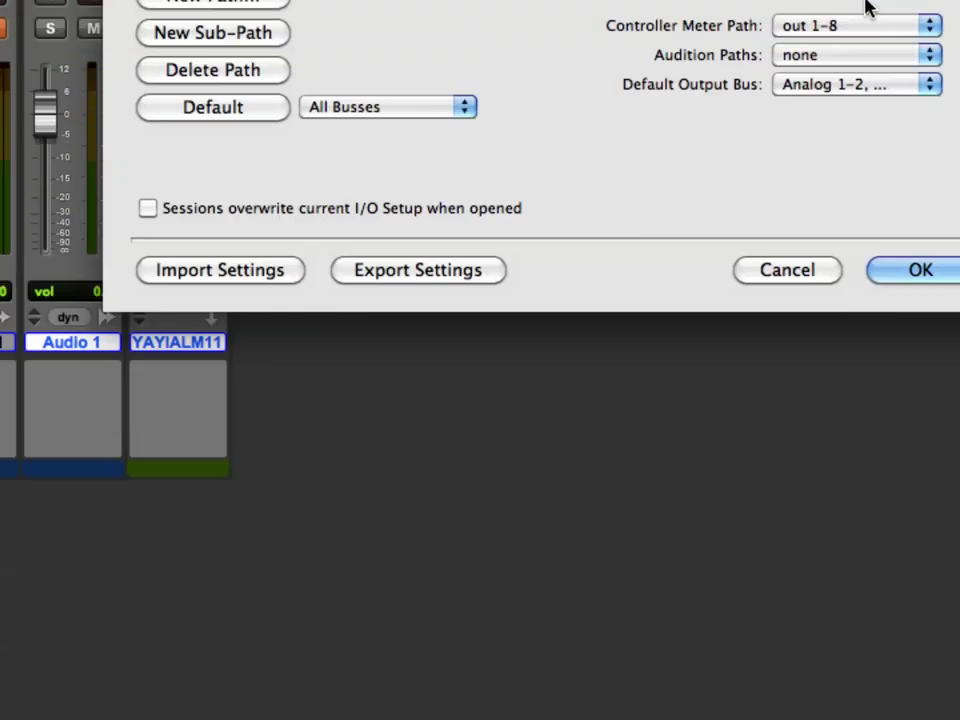
pyautogui.click(818, 272)
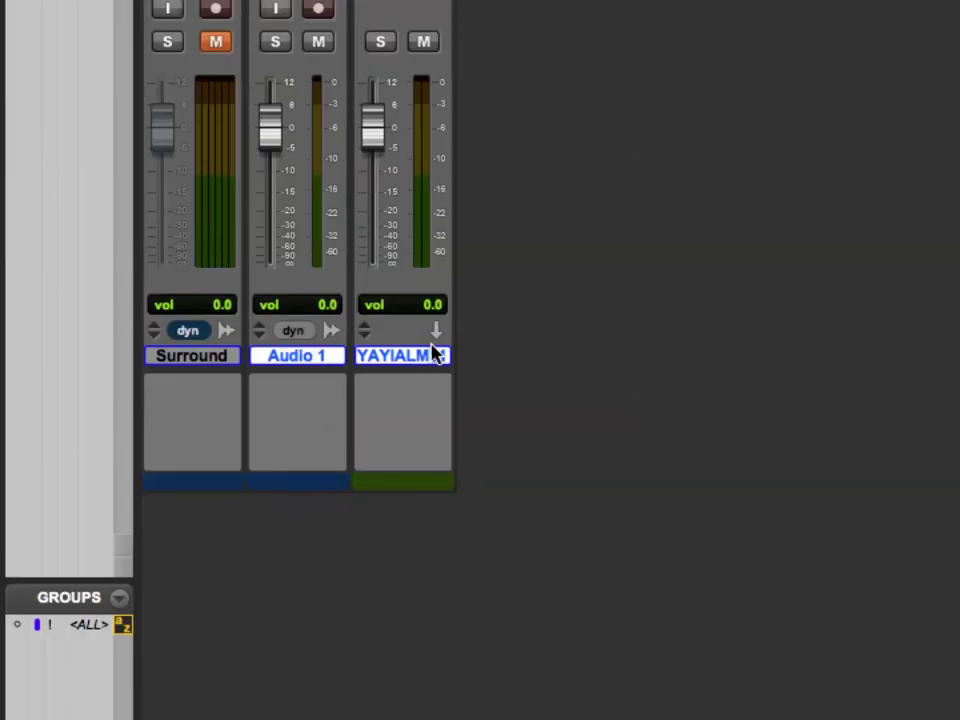
# Step: Create eight new mono audio tracks
pyautogui.press('super+shift+n')
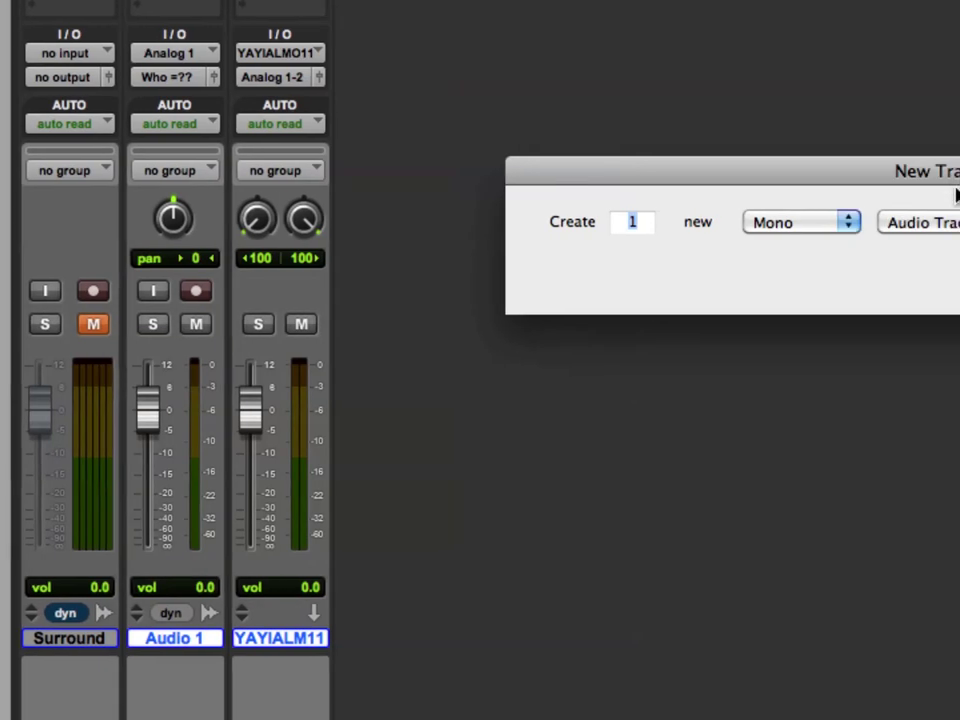
pyautogui.write('8')
pyautogui.press('Return')
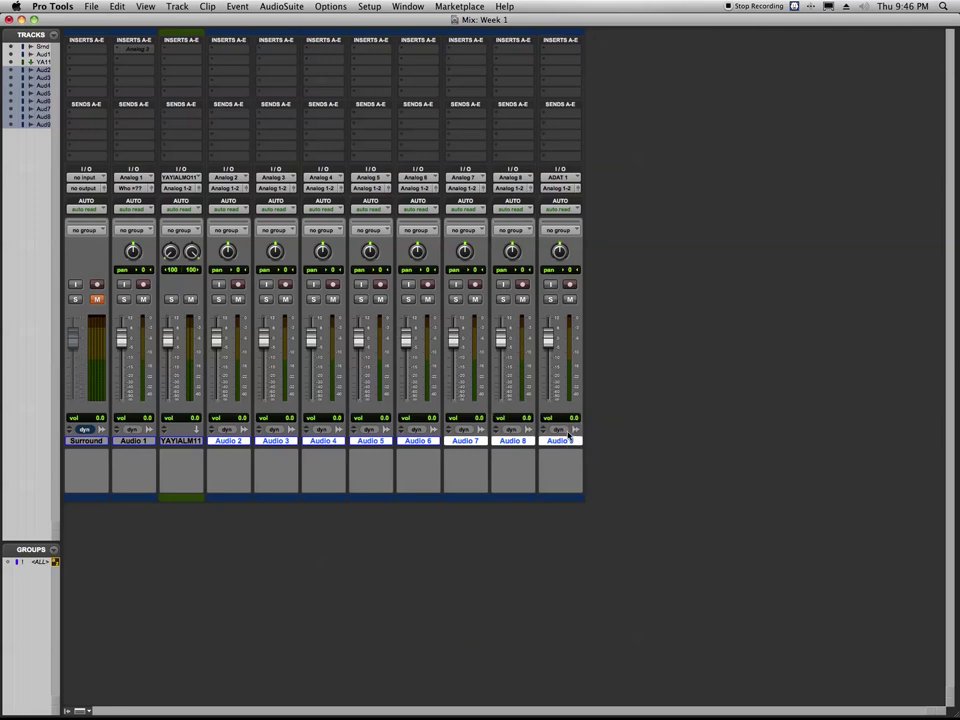
# Step: Add a send on all the new audio tracks to a new track named REVERB and close the send window
pyautogui.click(544, 119)
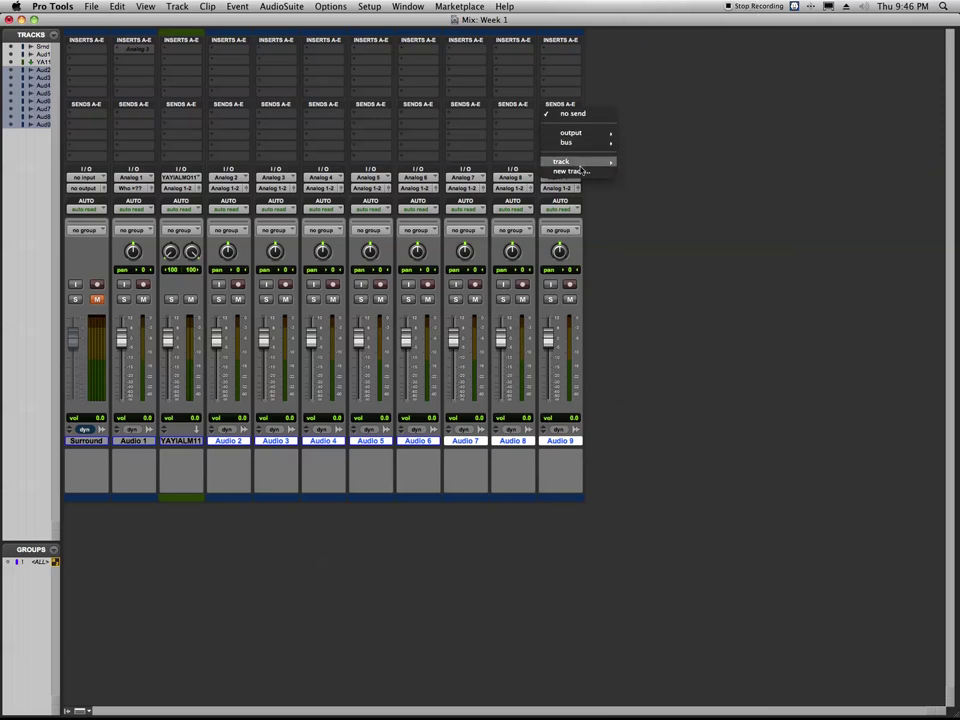
pyautogui.click(576, 171)
pyautogui.write('REVERB')
pyautogui.press('Return')
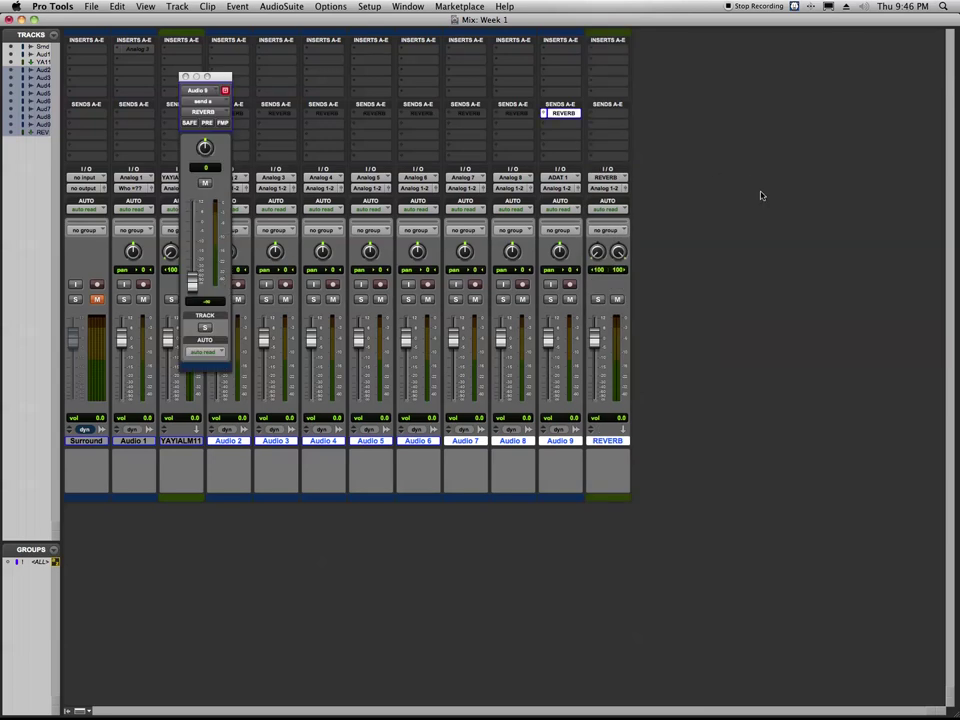
pyautogui.click(184, 77)
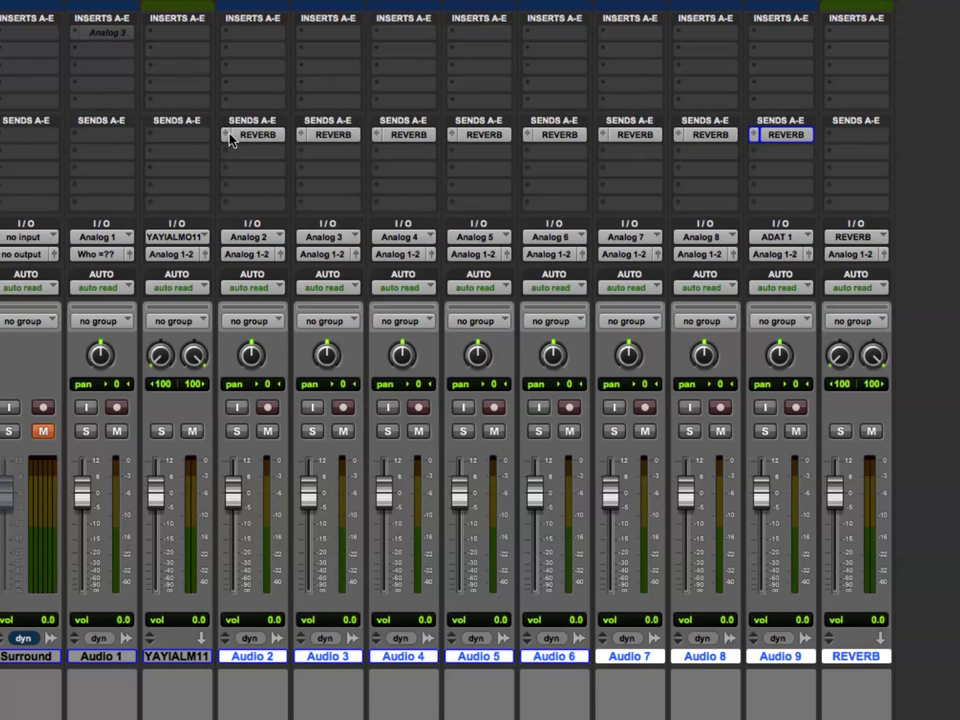
# Step: Show the REVERB send controls and set the levels on Audio 2 through 9 to -6.9, -1.9, -1.9, -5.9, -54.2, -8.9, -4.9 and +2.4 dB
pyautogui.click(228, 137)
pyautogui.moveTo(227, 194); pyautogui.dragTo(227, 172)
pyautogui.moveTo(306, 200); pyautogui.dragTo(306, 166)
pyautogui.moveTo(379, 198); pyautogui.dragTo(385, 170)
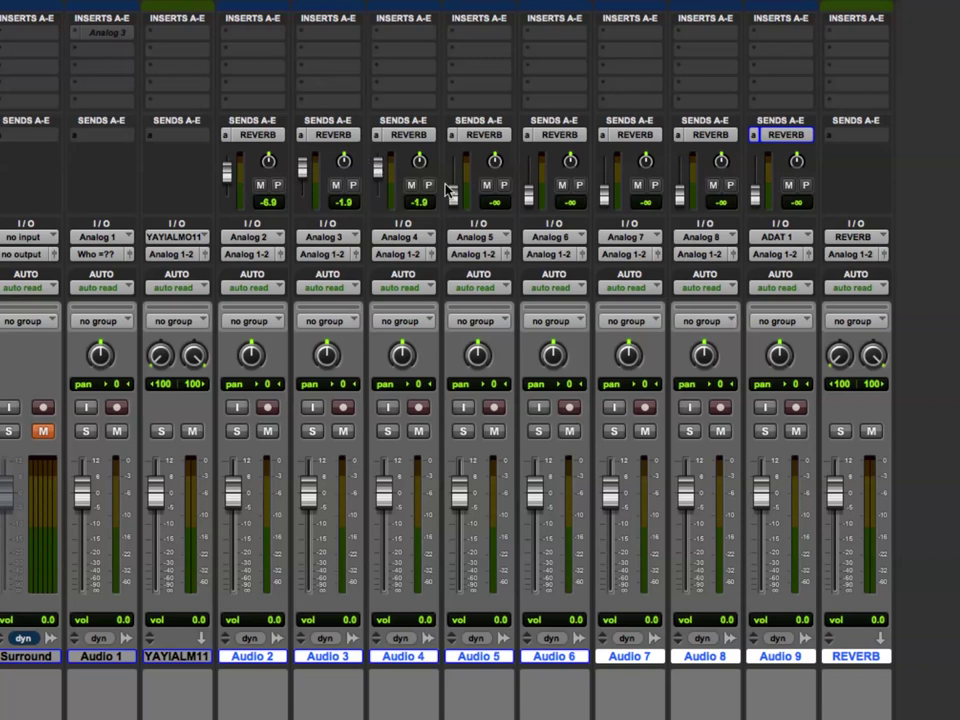
pyautogui.moveTo(453, 195); pyautogui.dragTo(453, 172)
pyautogui.moveTo(531, 197); pyautogui.dragTo(530, 190)
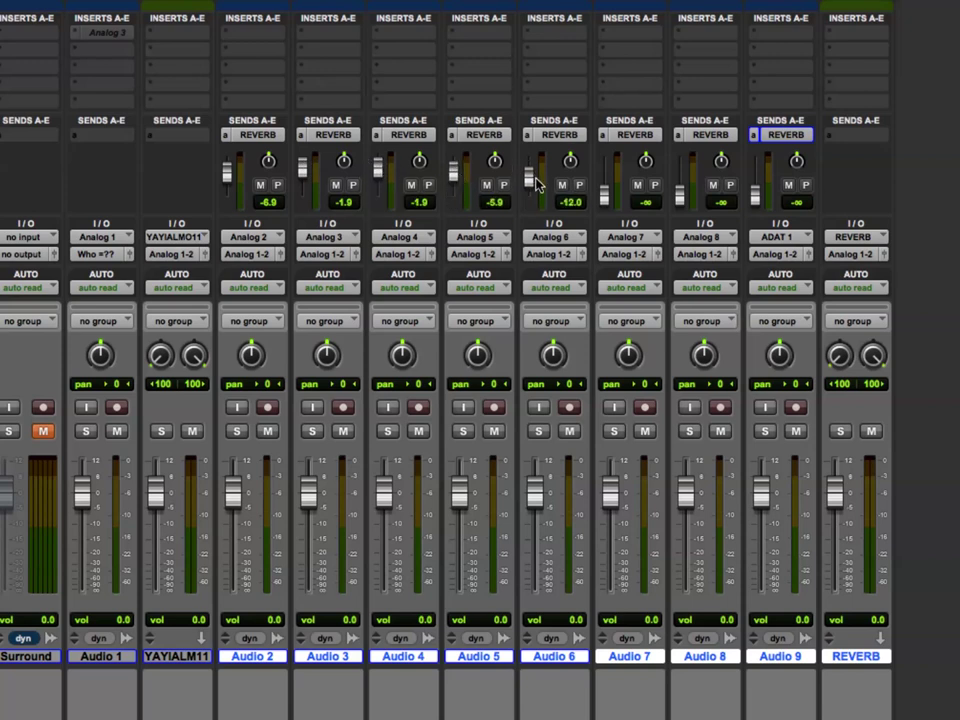
pyautogui.moveTo(606, 198); pyautogui.dragTo(605, 176)
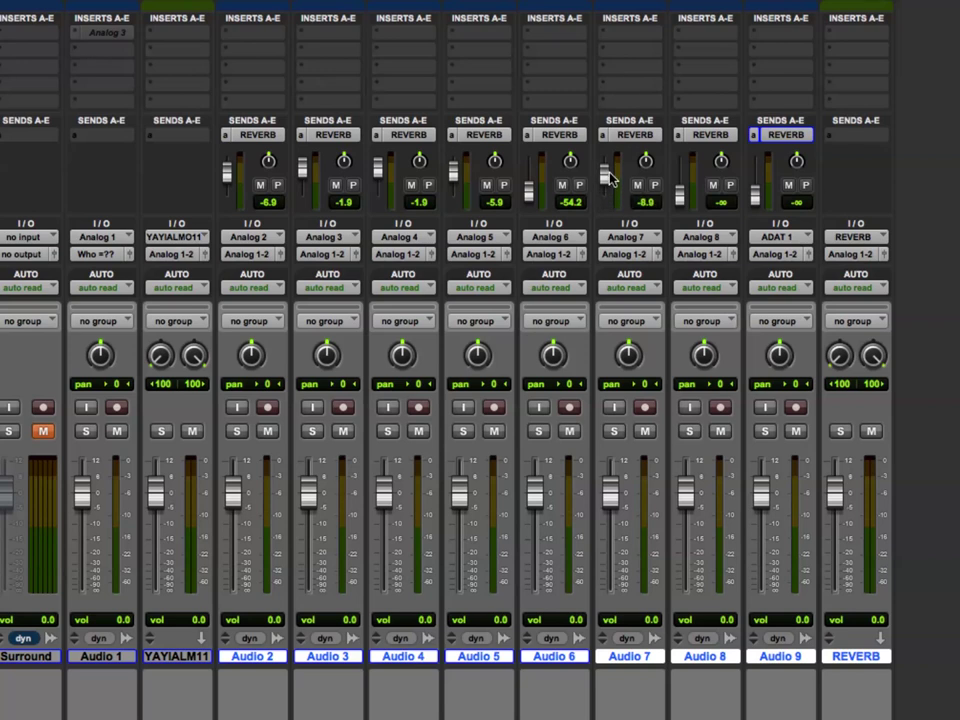
pyautogui.moveTo(681, 200); pyautogui.dragTo(682, 174)
pyautogui.moveTo(753, 193); pyautogui.dragTo(757, 165)
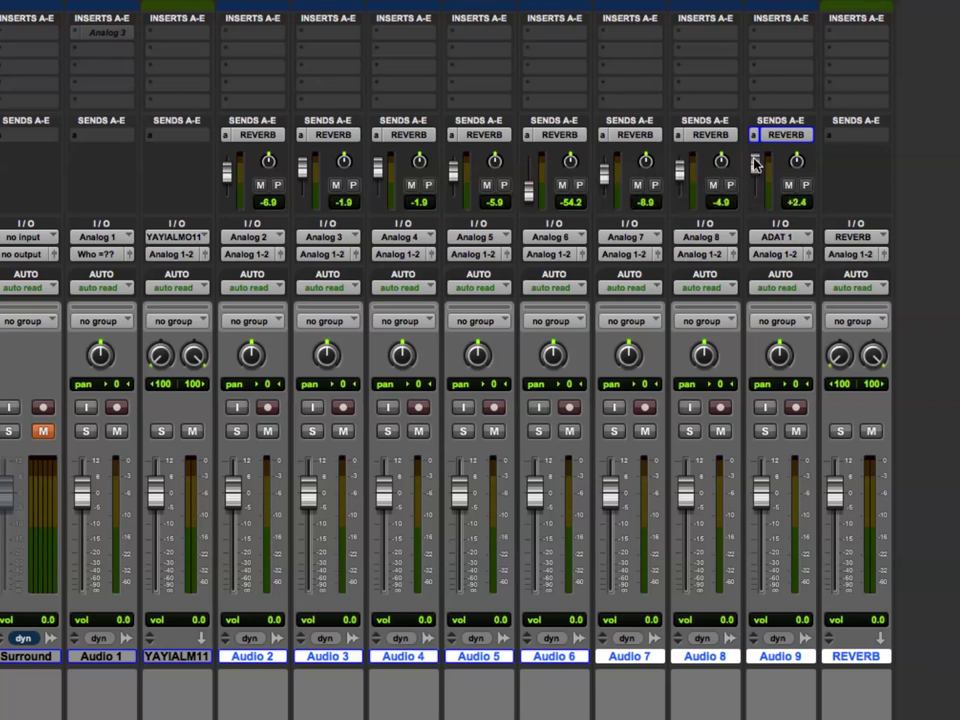
# Step: Deselect all tracks and select only Audio 2 through Audio 9
pyautogui.keyDown('alt'); pyautogui.click(865, 659); pyautogui.keyUp('alt')
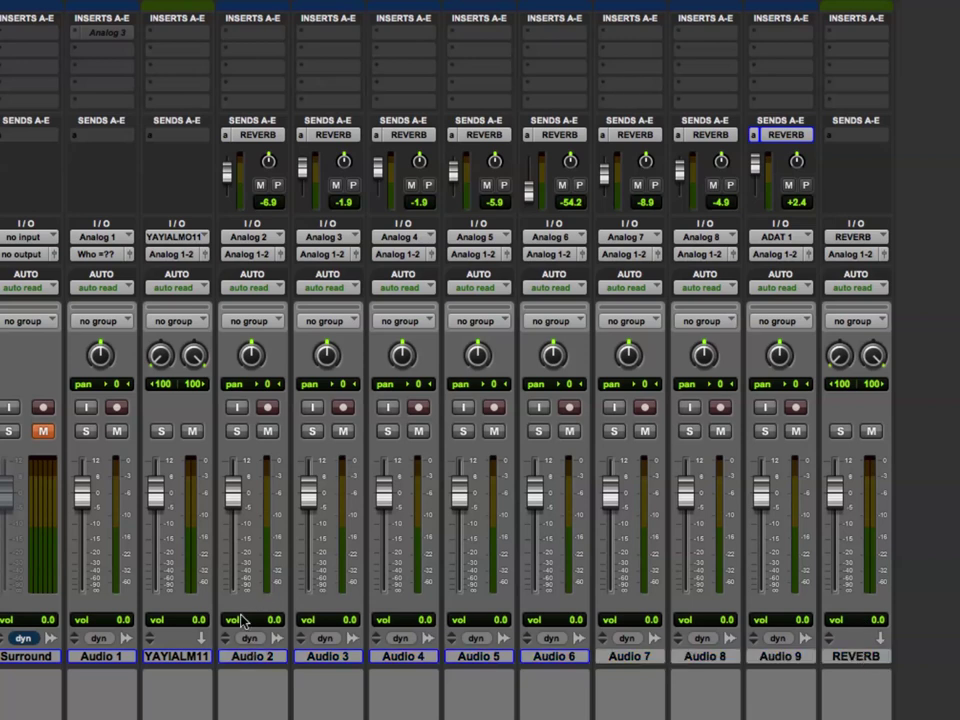
pyautogui.click(250, 656)
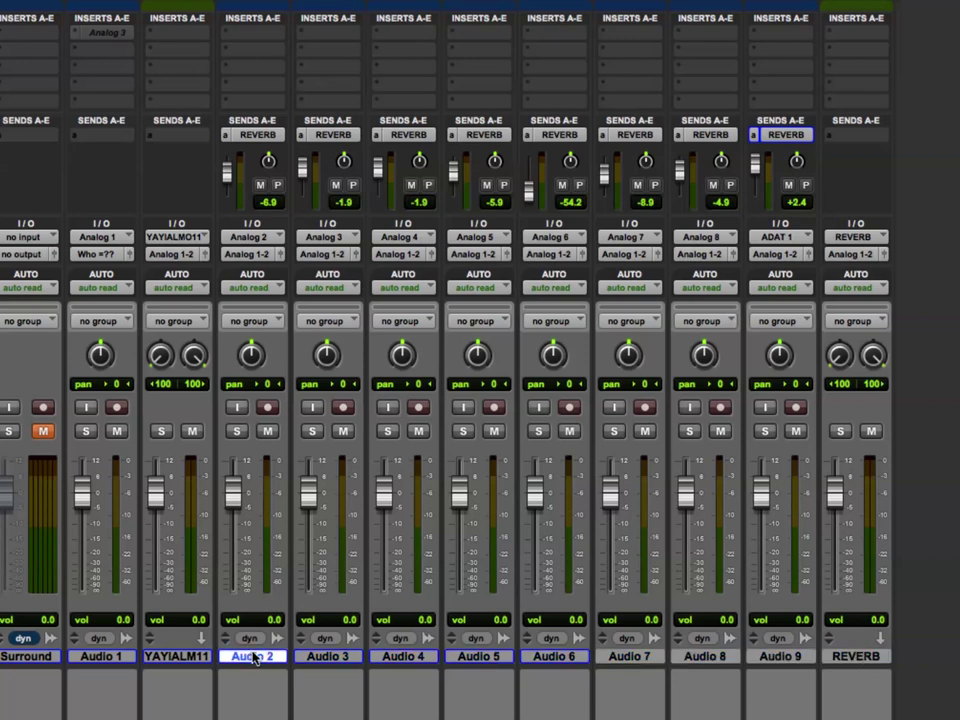
pyautogui.keyDown('shift'); pyautogui.click(780, 656); pyautogui.keyUp('shift')
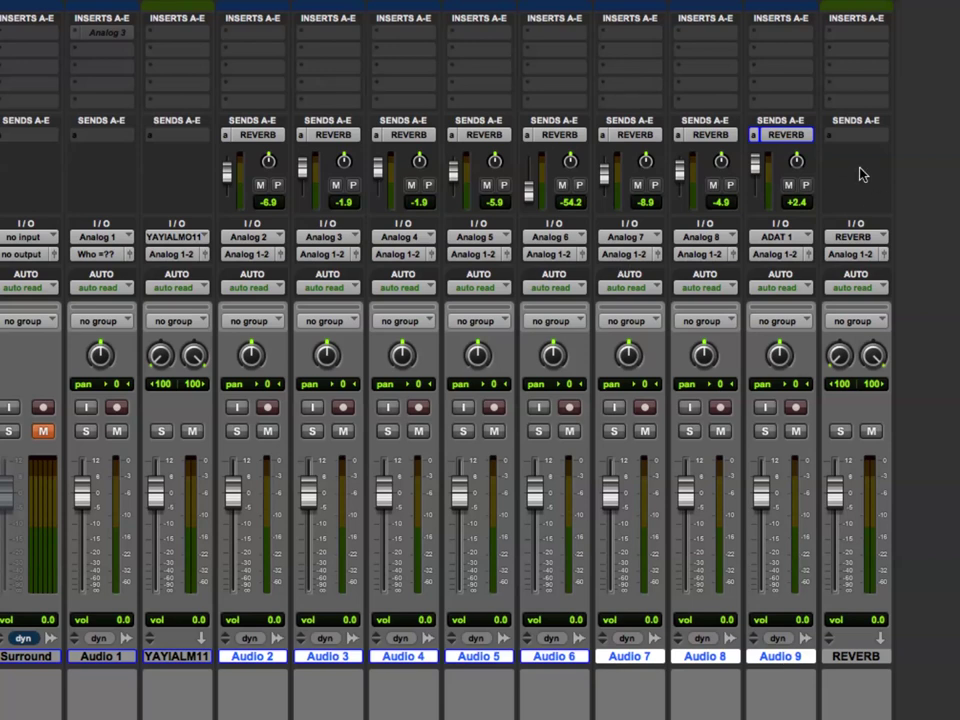
# Step: Examine the output and bus destinations available for Audio 2's REVERB send
pyautogui.click(223, 136)
pyautogui.moveTo(224, 137)
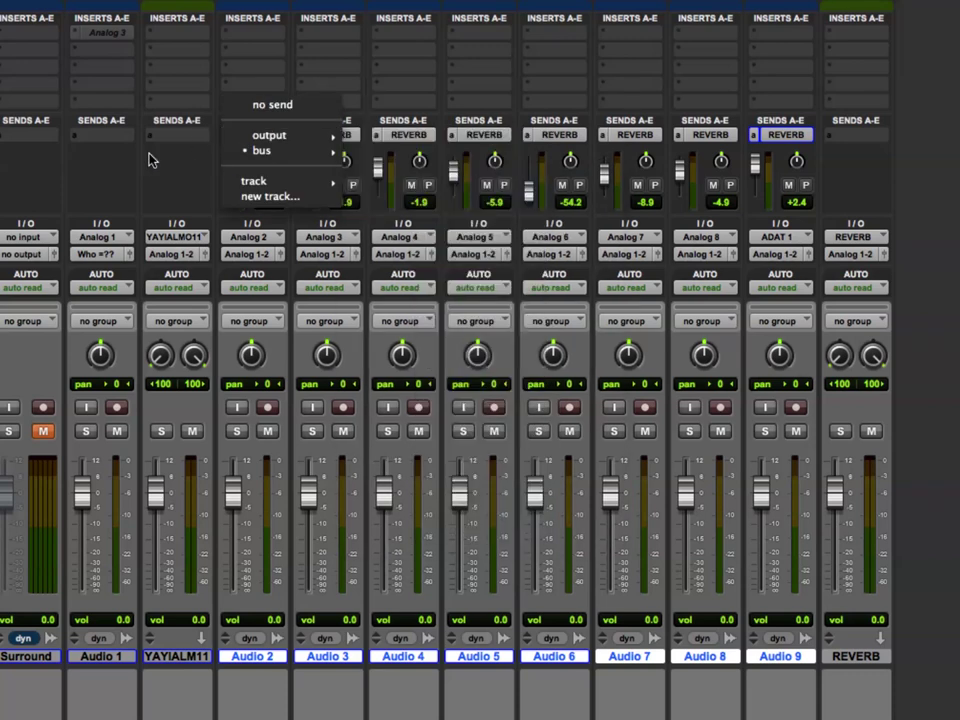
pyautogui.click(158, 146)
pyautogui.click(226, 136)
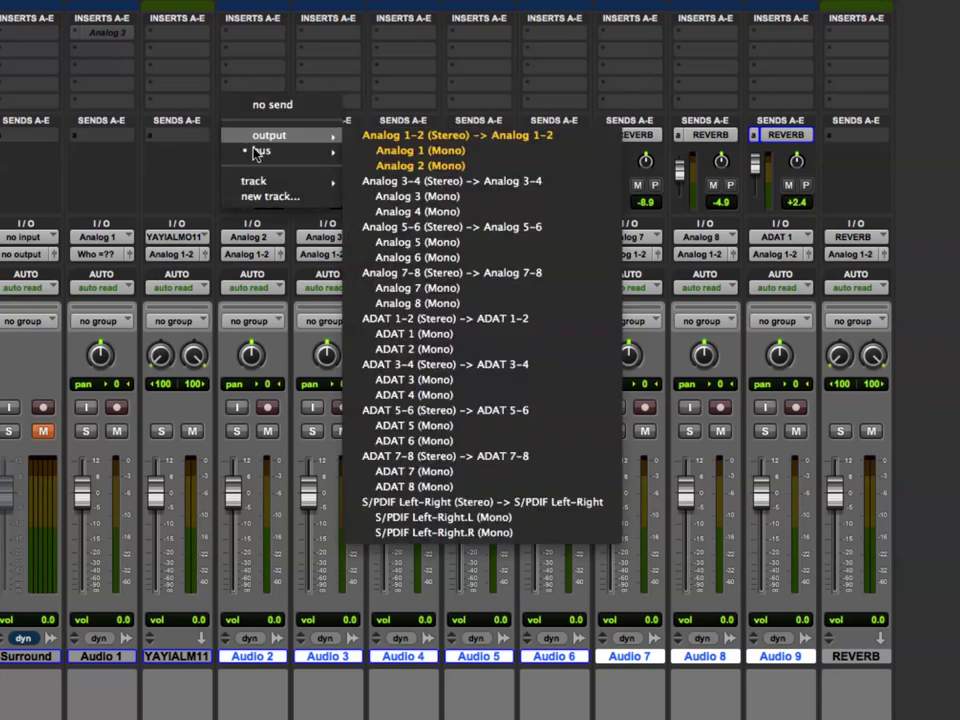
pyautogui.moveTo(265, 137)
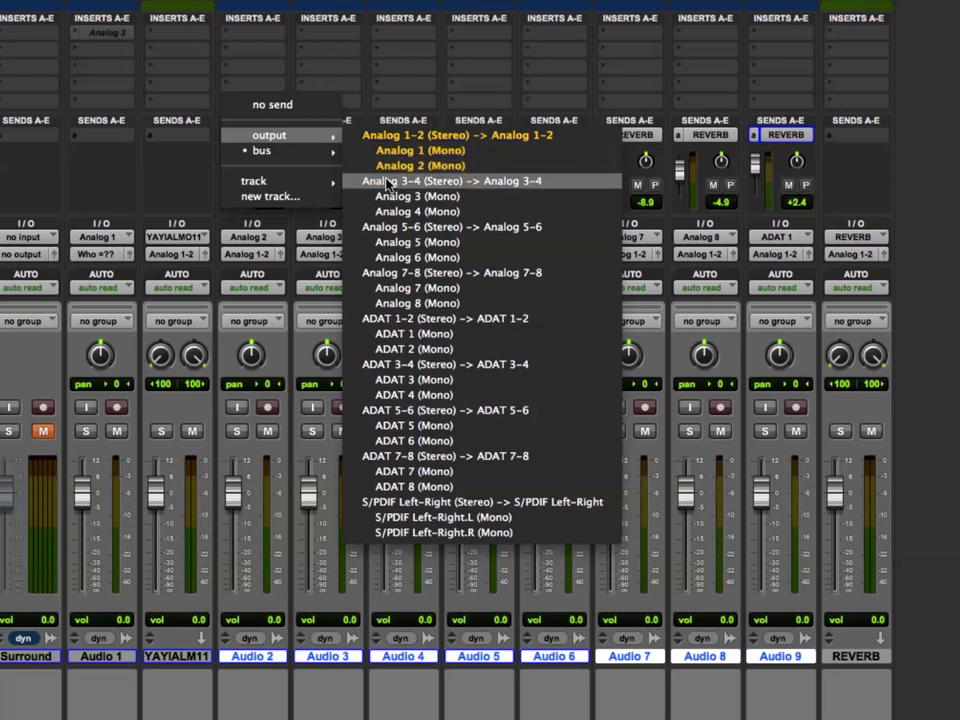
pyautogui.click(170, 163)
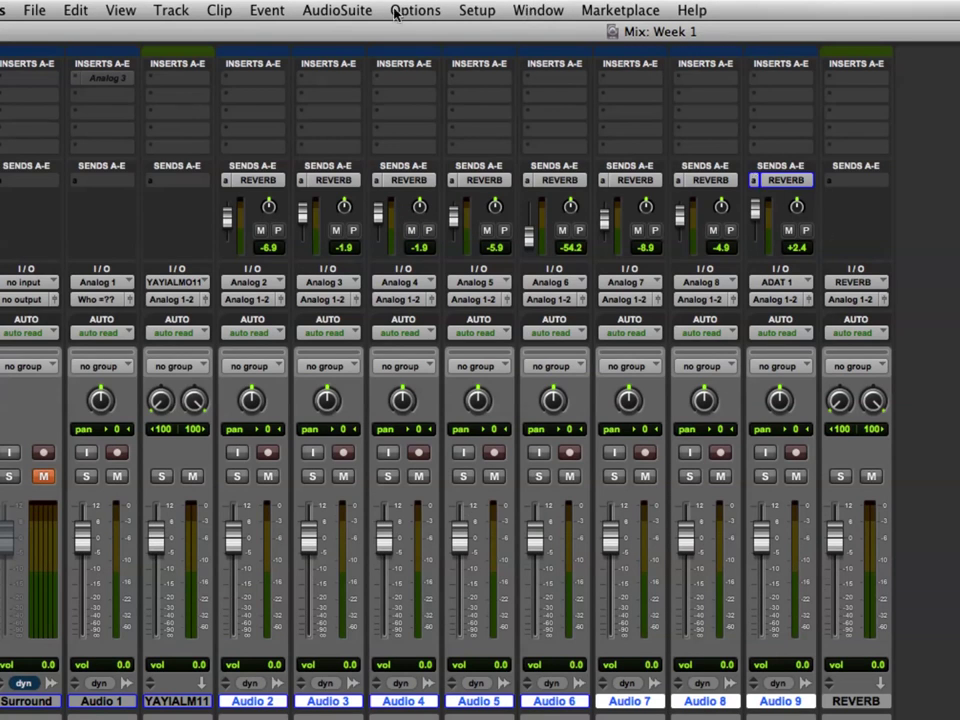
# Step: Open the I/O Setup, locate the REVERB bus and try to map it to an output
pyautogui.click(478, 10)
pyautogui.click(513, 119)
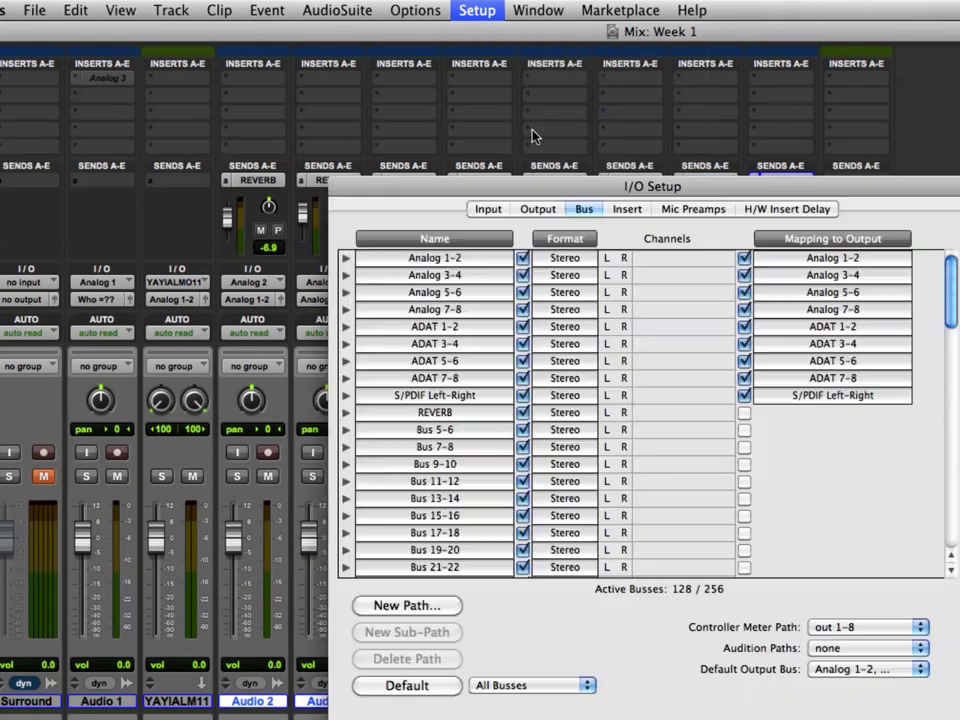
pyautogui.scroll(-10, 530, 248)
pyautogui.scroll(-10, 528, 248)
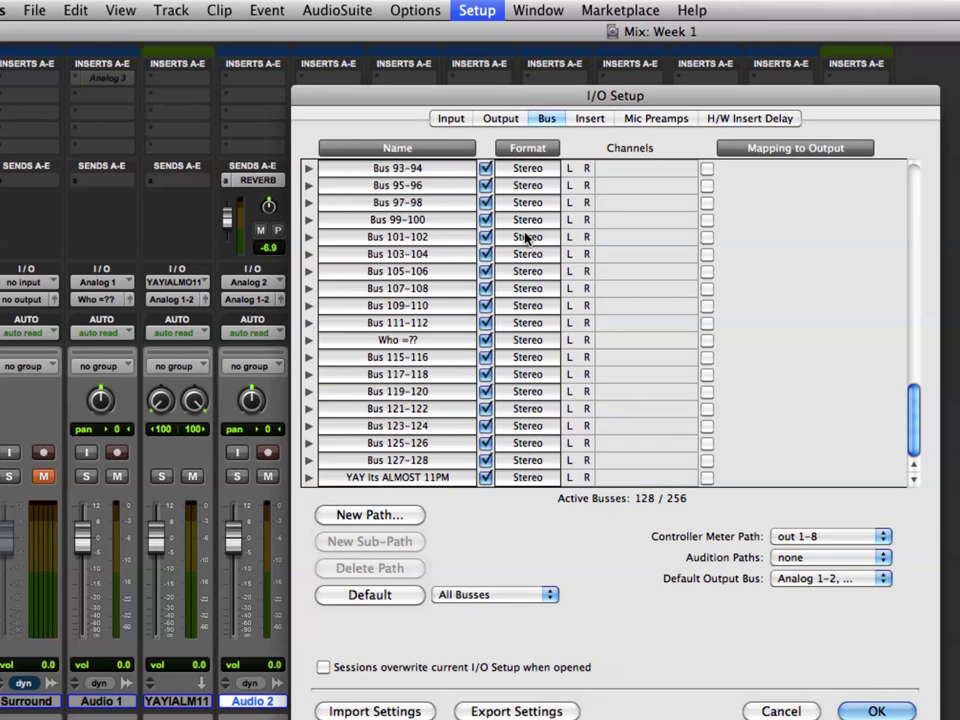
pyautogui.scroll(5, 420, 340)
pyautogui.scroll(15, 420, 338)
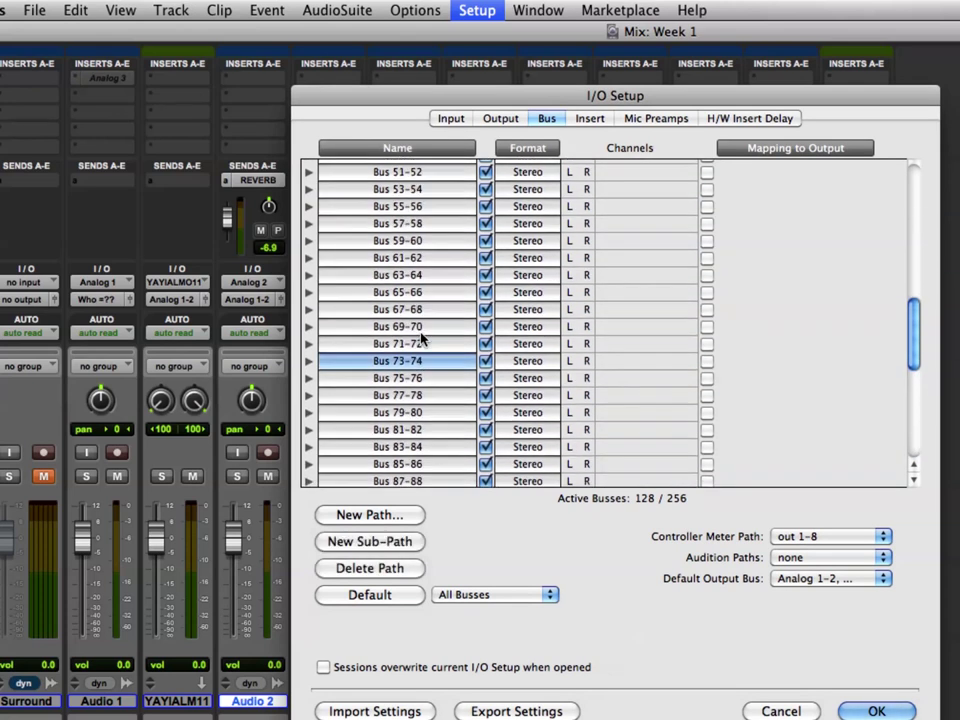
pyautogui.click(421, 322)
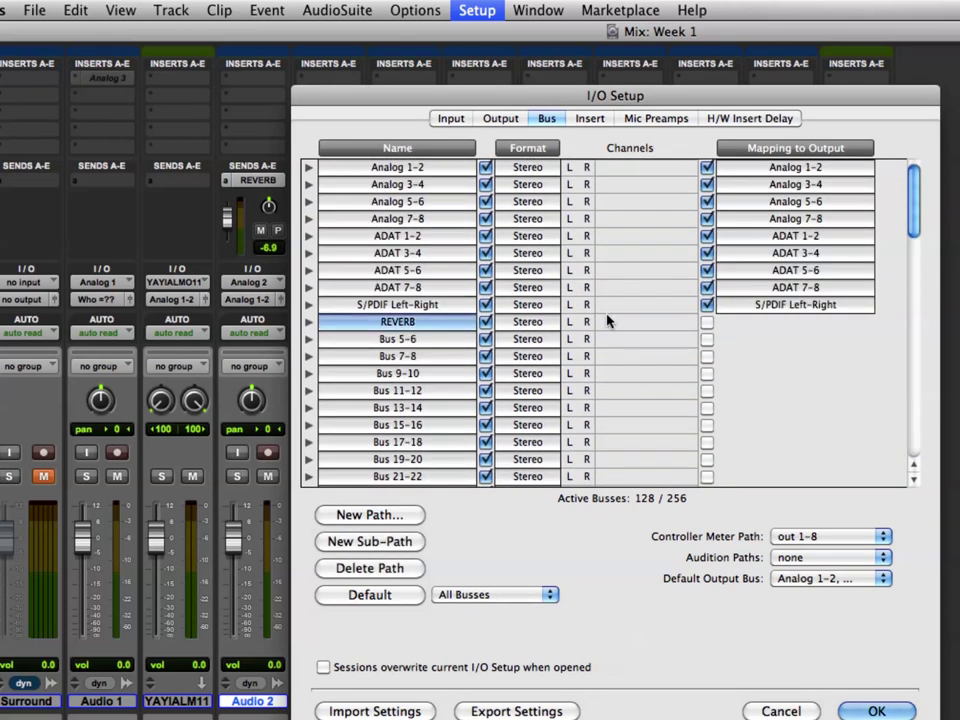
pyautogui.click(709, 324)
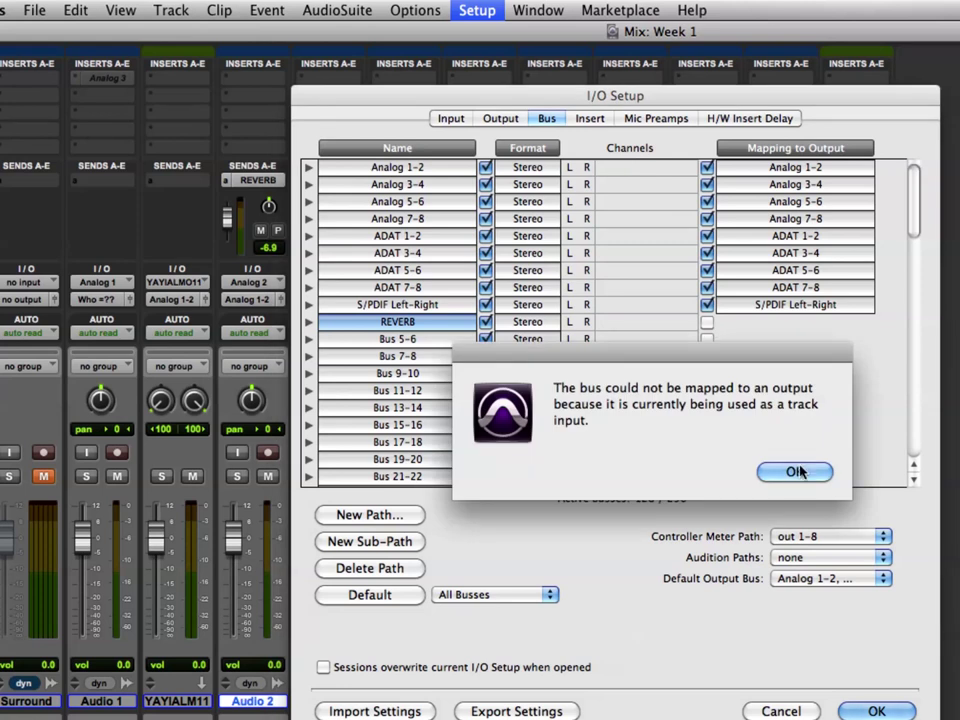